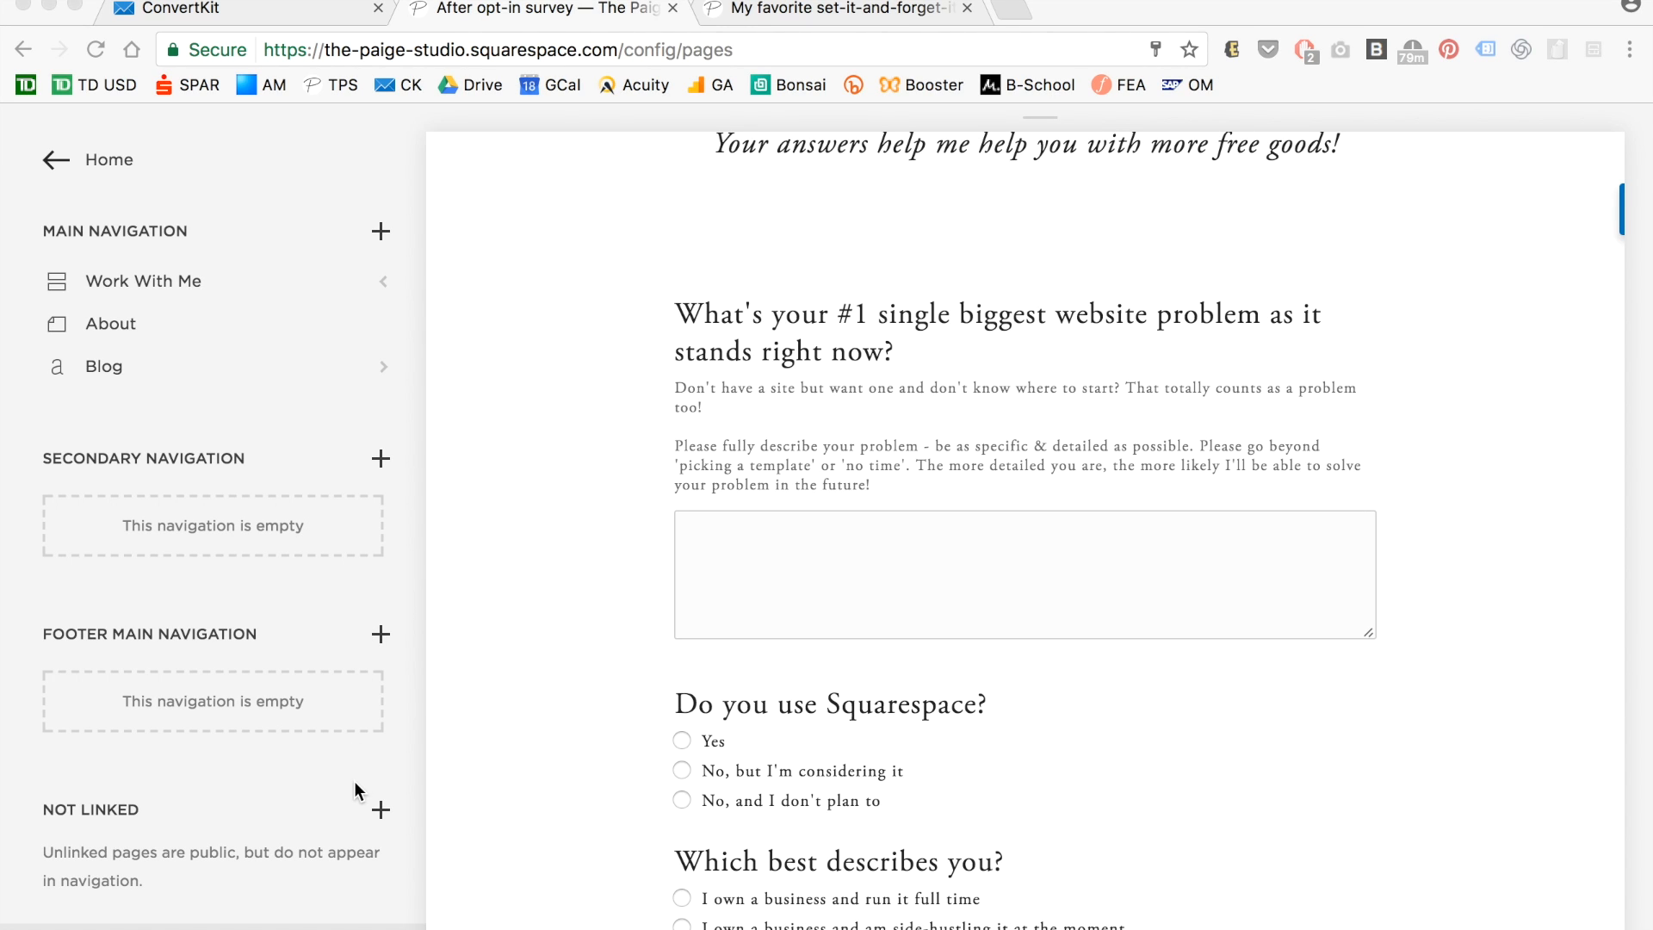
# Create a new unlinked page titled "Example survey" and start editing its content.
pyautogui.click(272, 809)
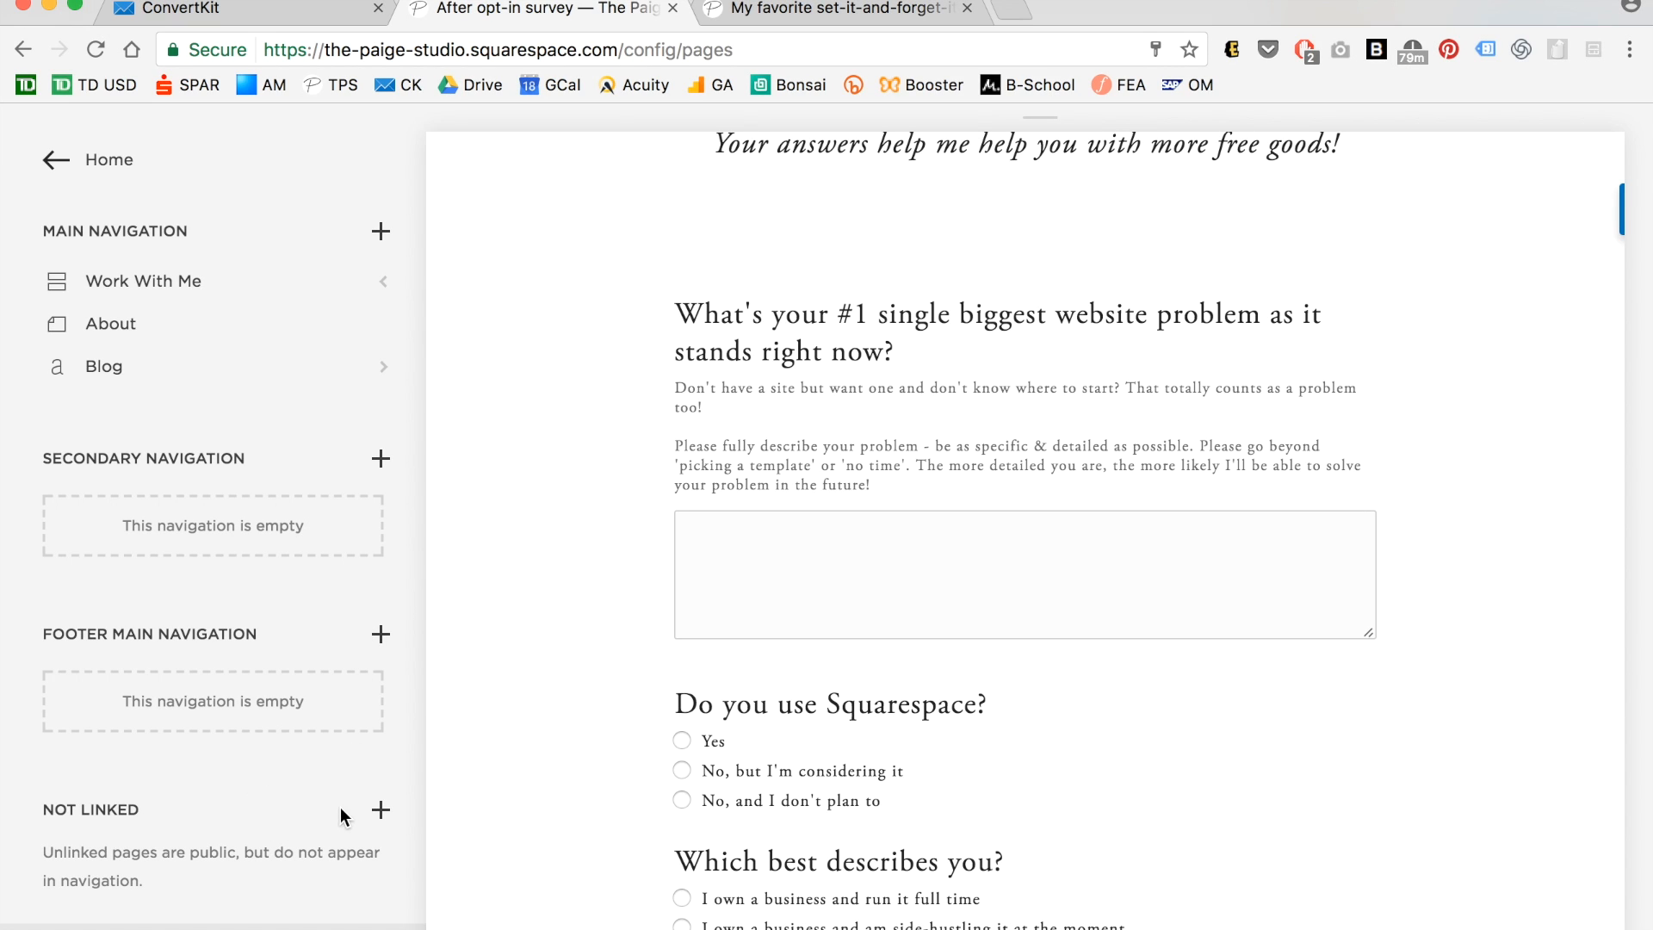
pyautogui.click(381, 811)
pyautogui.click(505, 313)
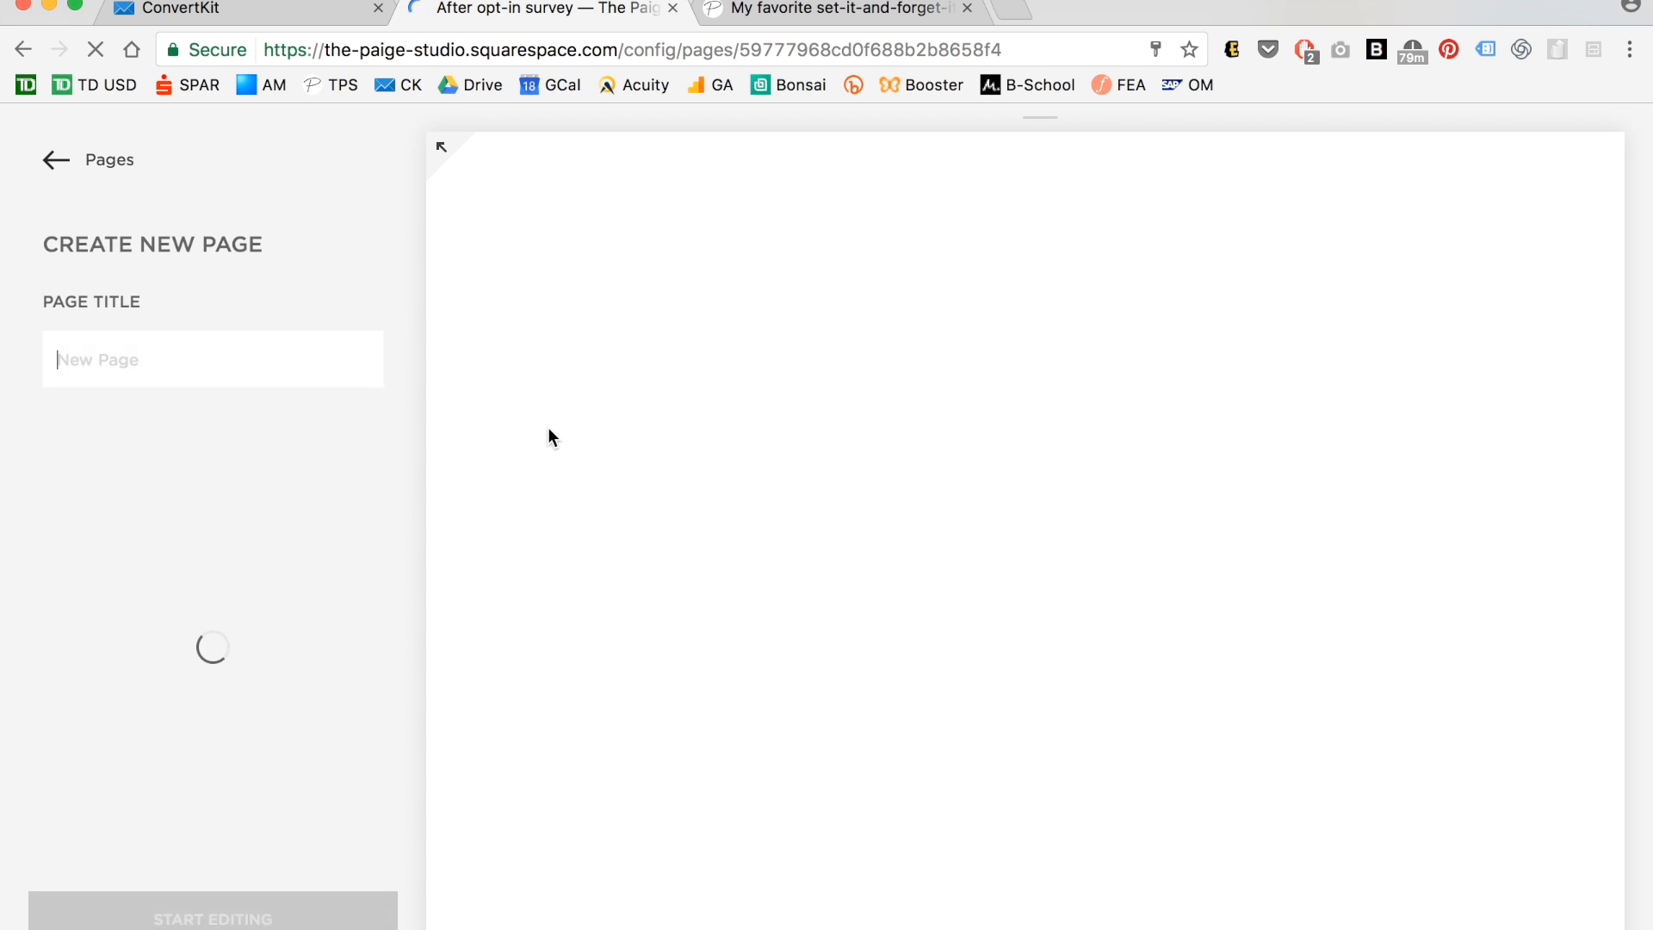
pyautogui.write('Exam')
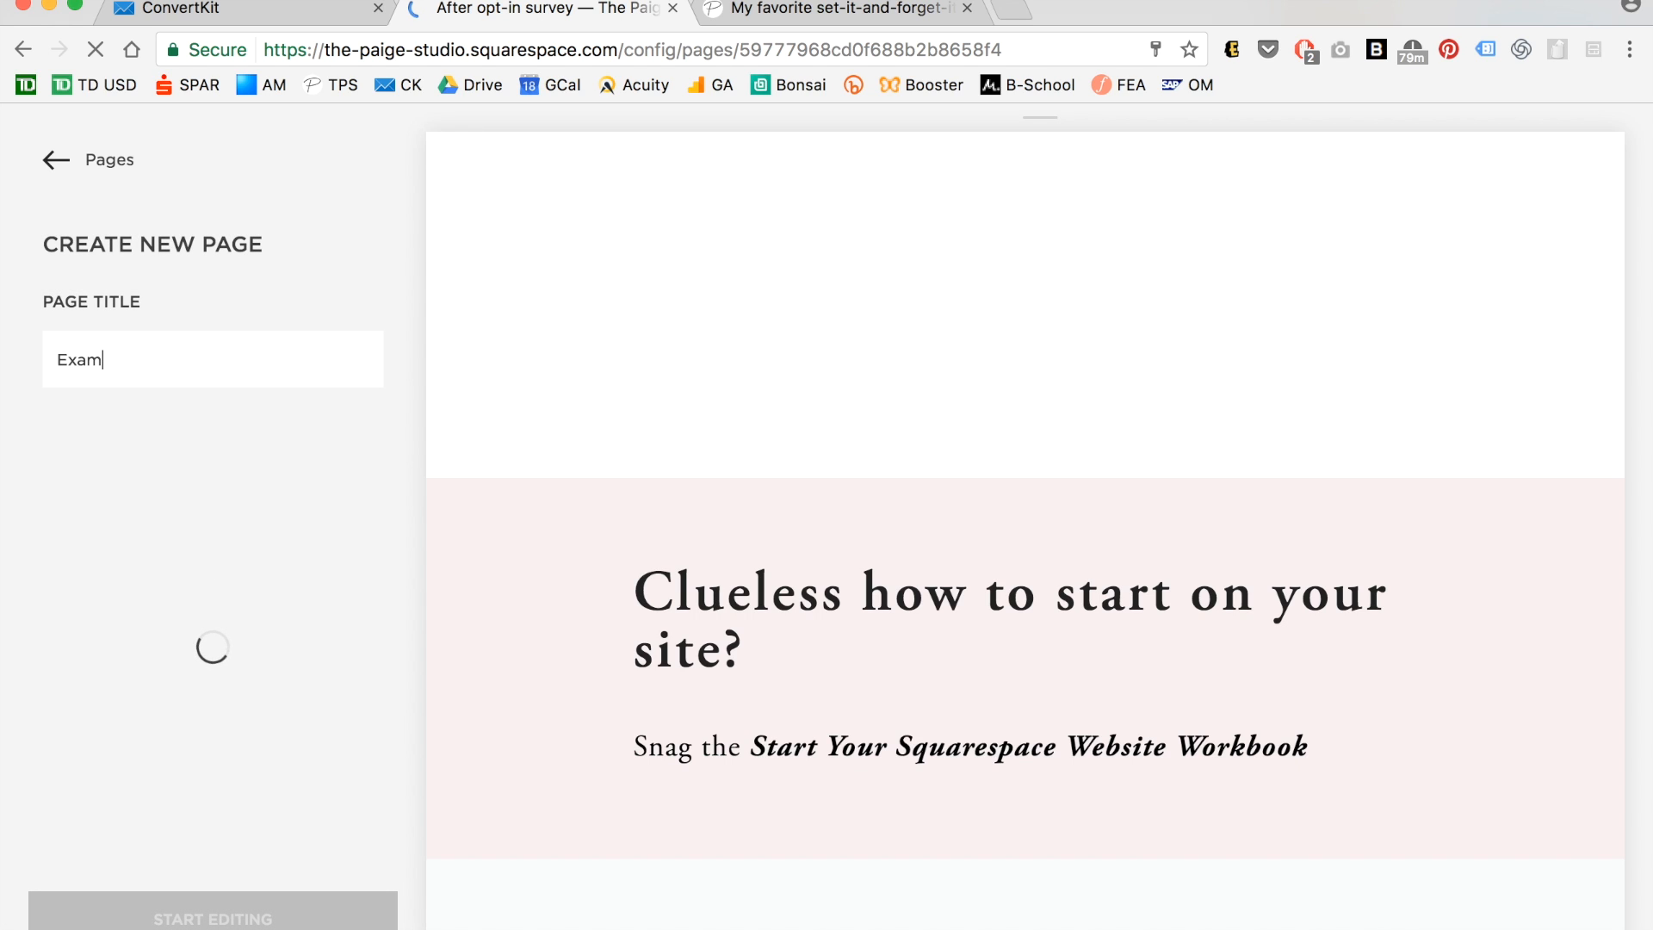
pyautogui.write('ple ')
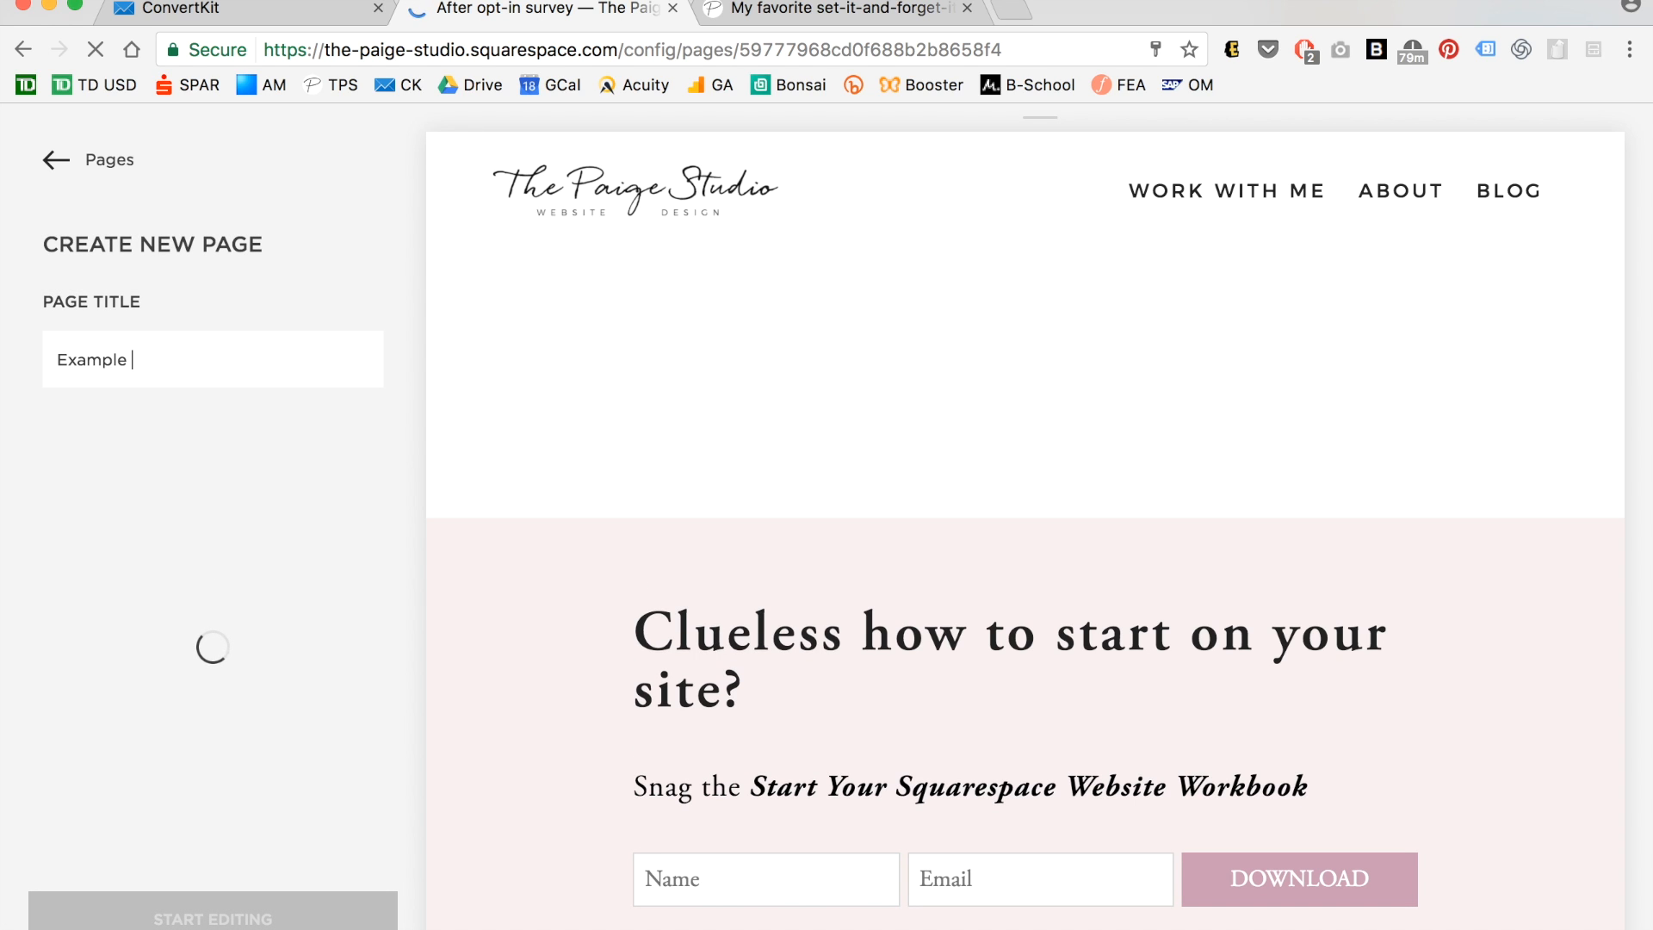
pyautogui.write('sureve')
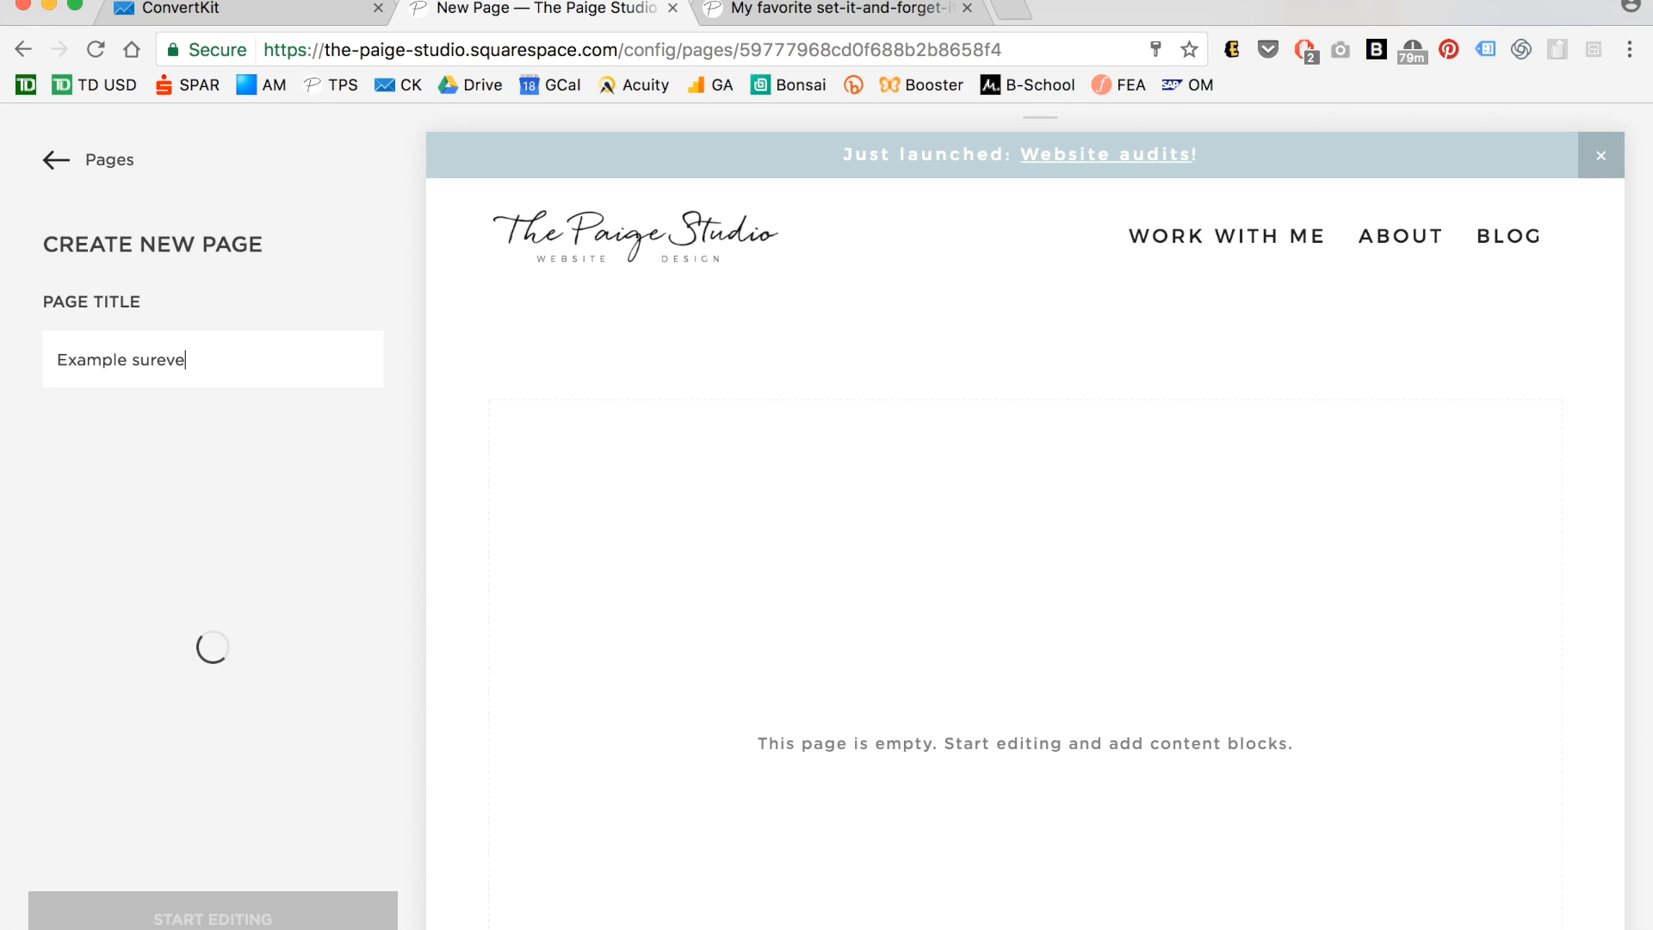
pyautogui.press('BackSpace')
pyautogui.press('BackSpace')
pyautogui.press('BackSpace')
pyautogui.write('vey')
pyautogui.click(221, 915)
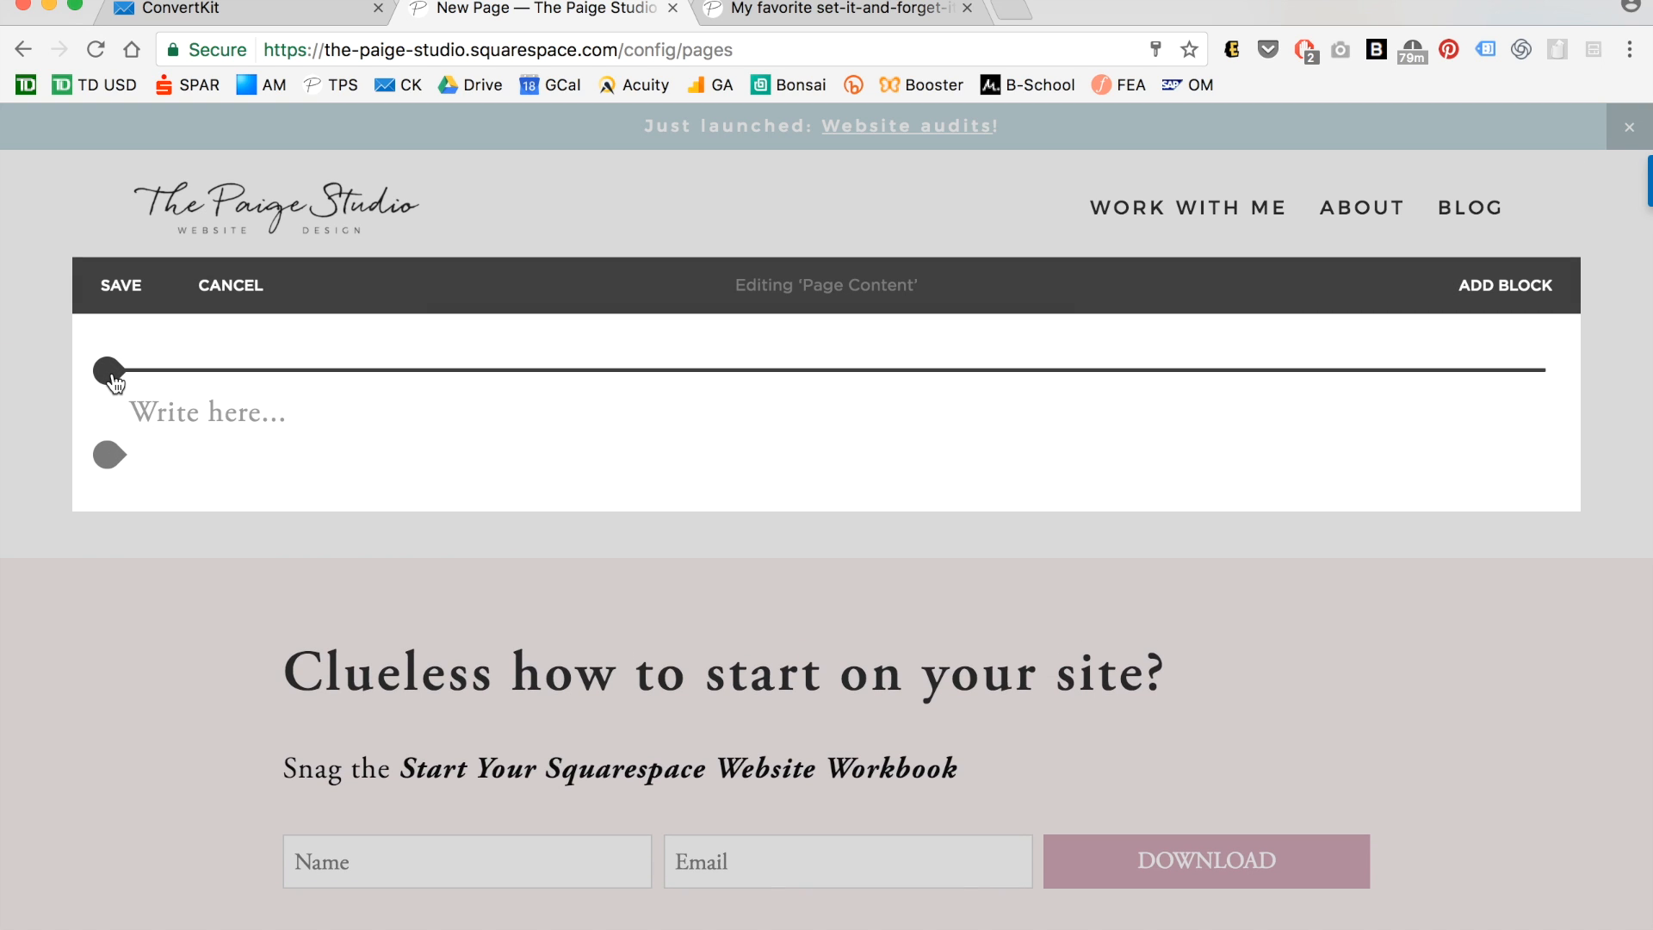
# Insert a Form block above the empty text block and name the form "Survey".
pyautogui.click(127, 398)
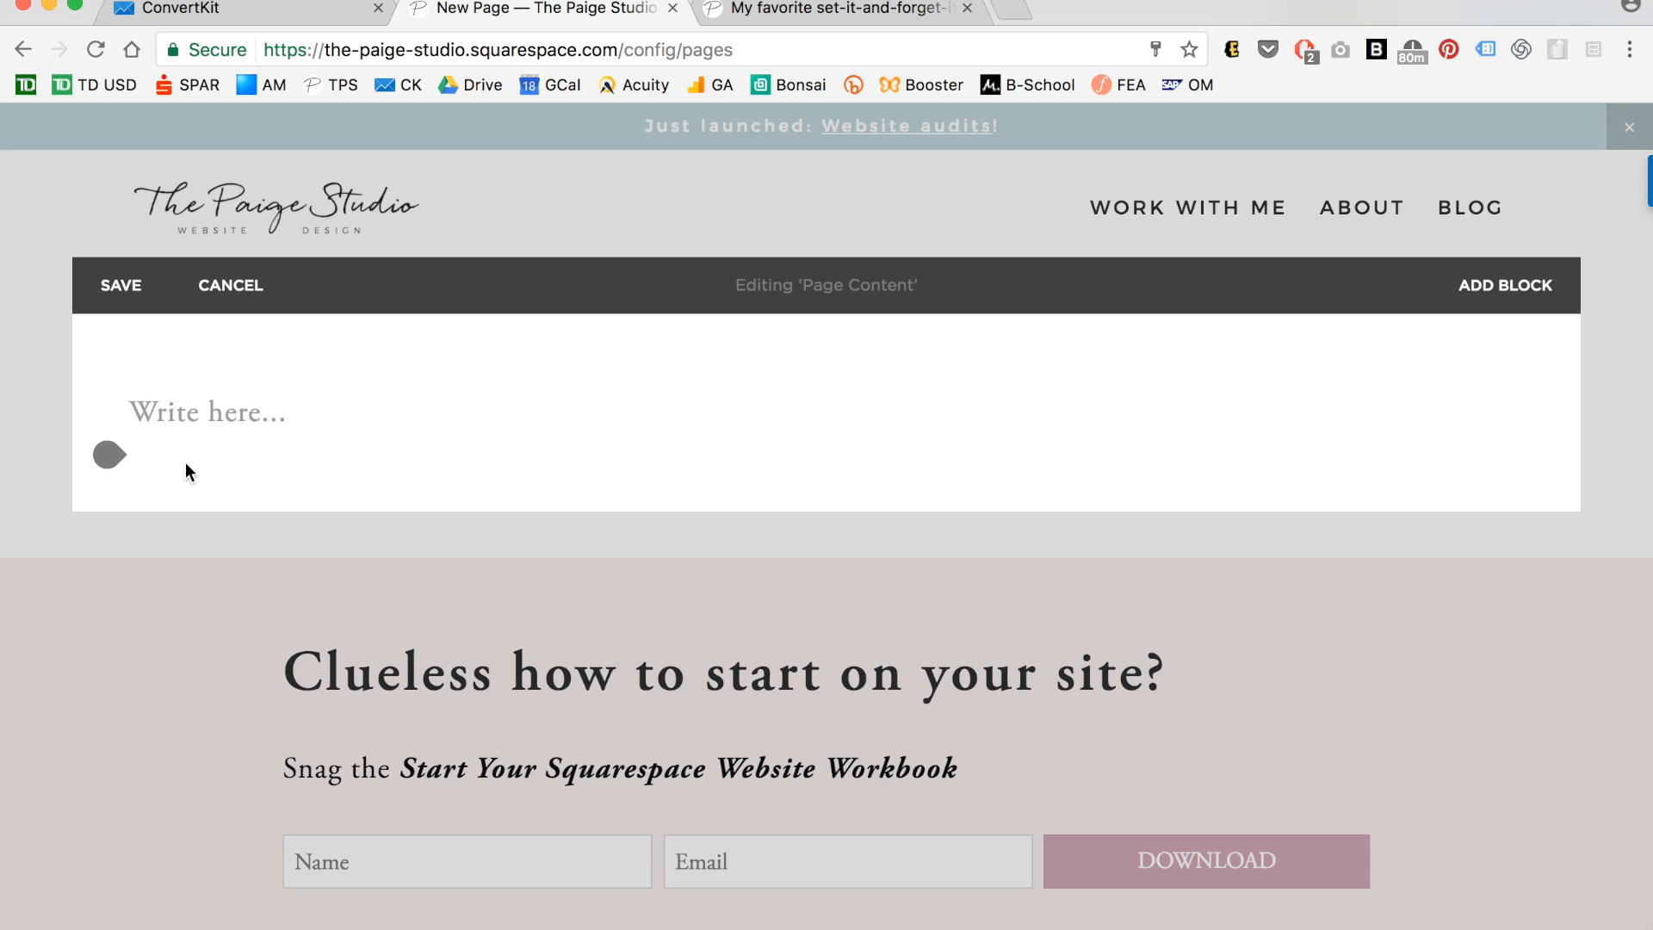
pyautogui.moveTo(108, 372)
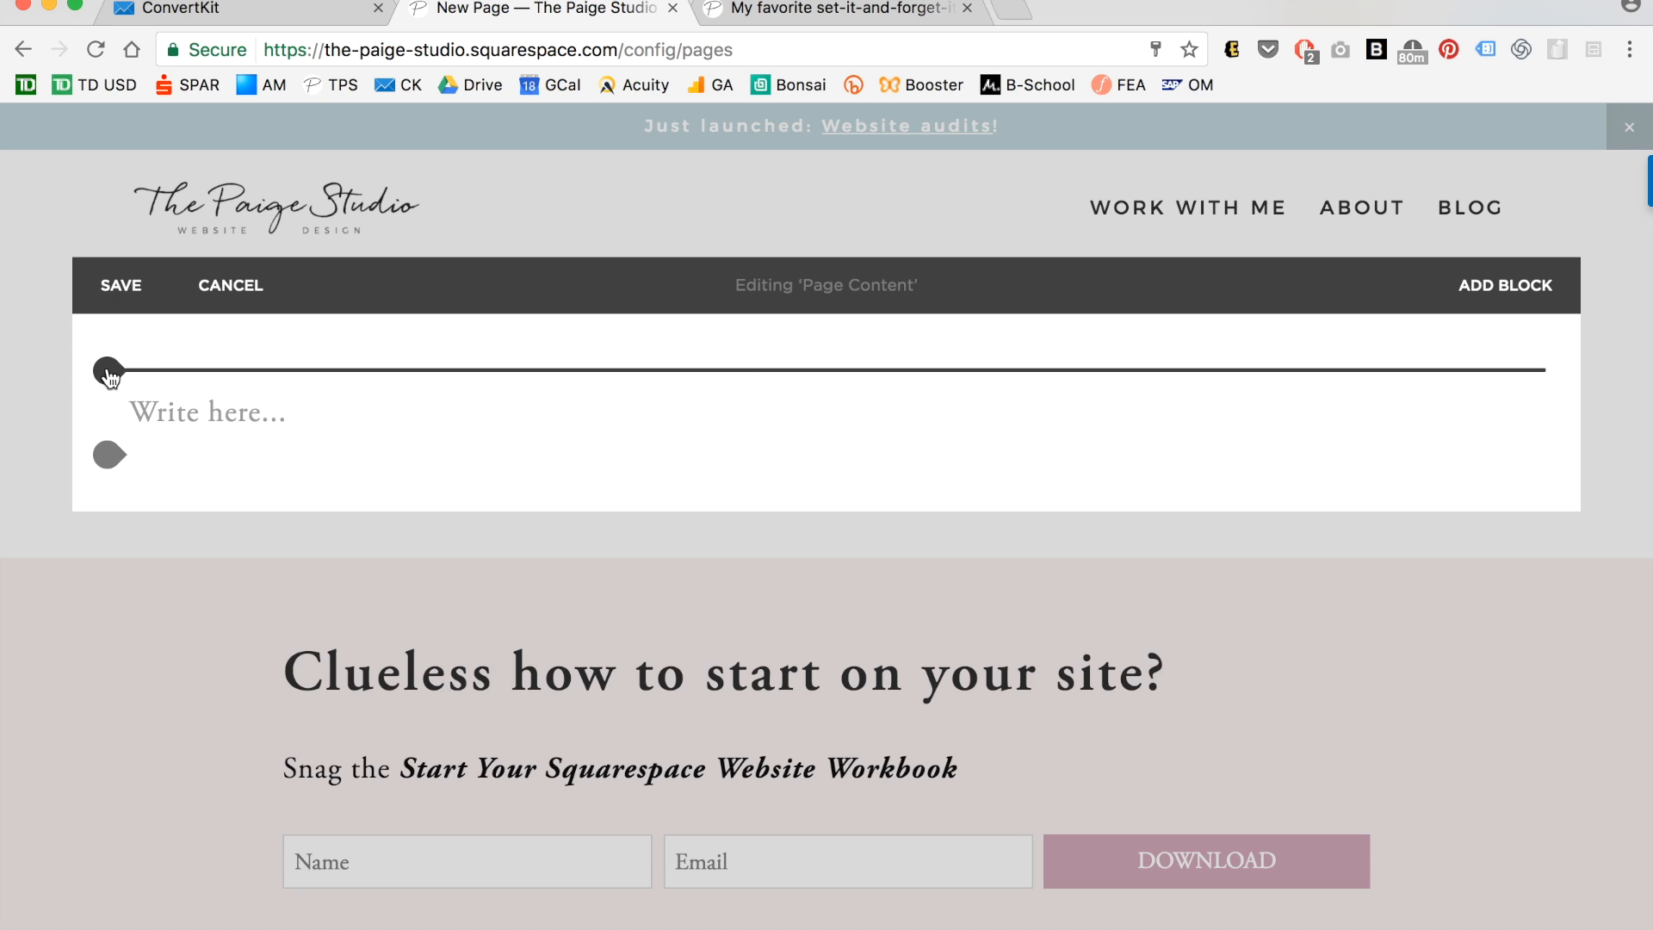
pyautogui.click(108, 372)
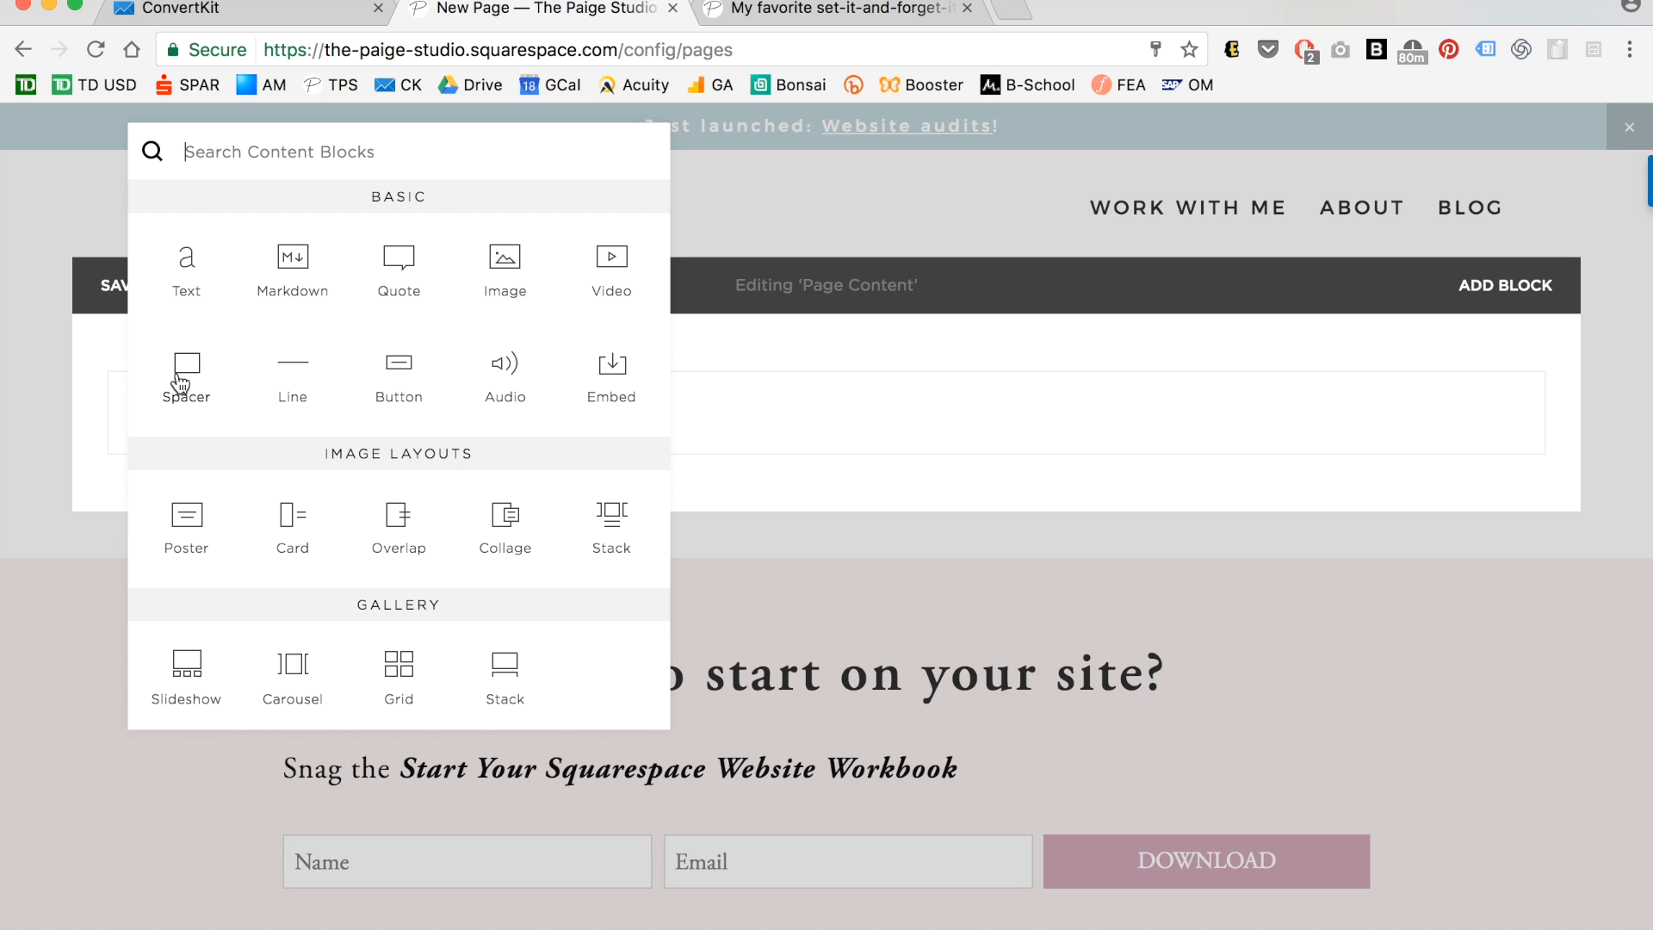
pyautogui.scroll(-5, 389, 379)
pyautogui.scroll(-3, 392, 370)
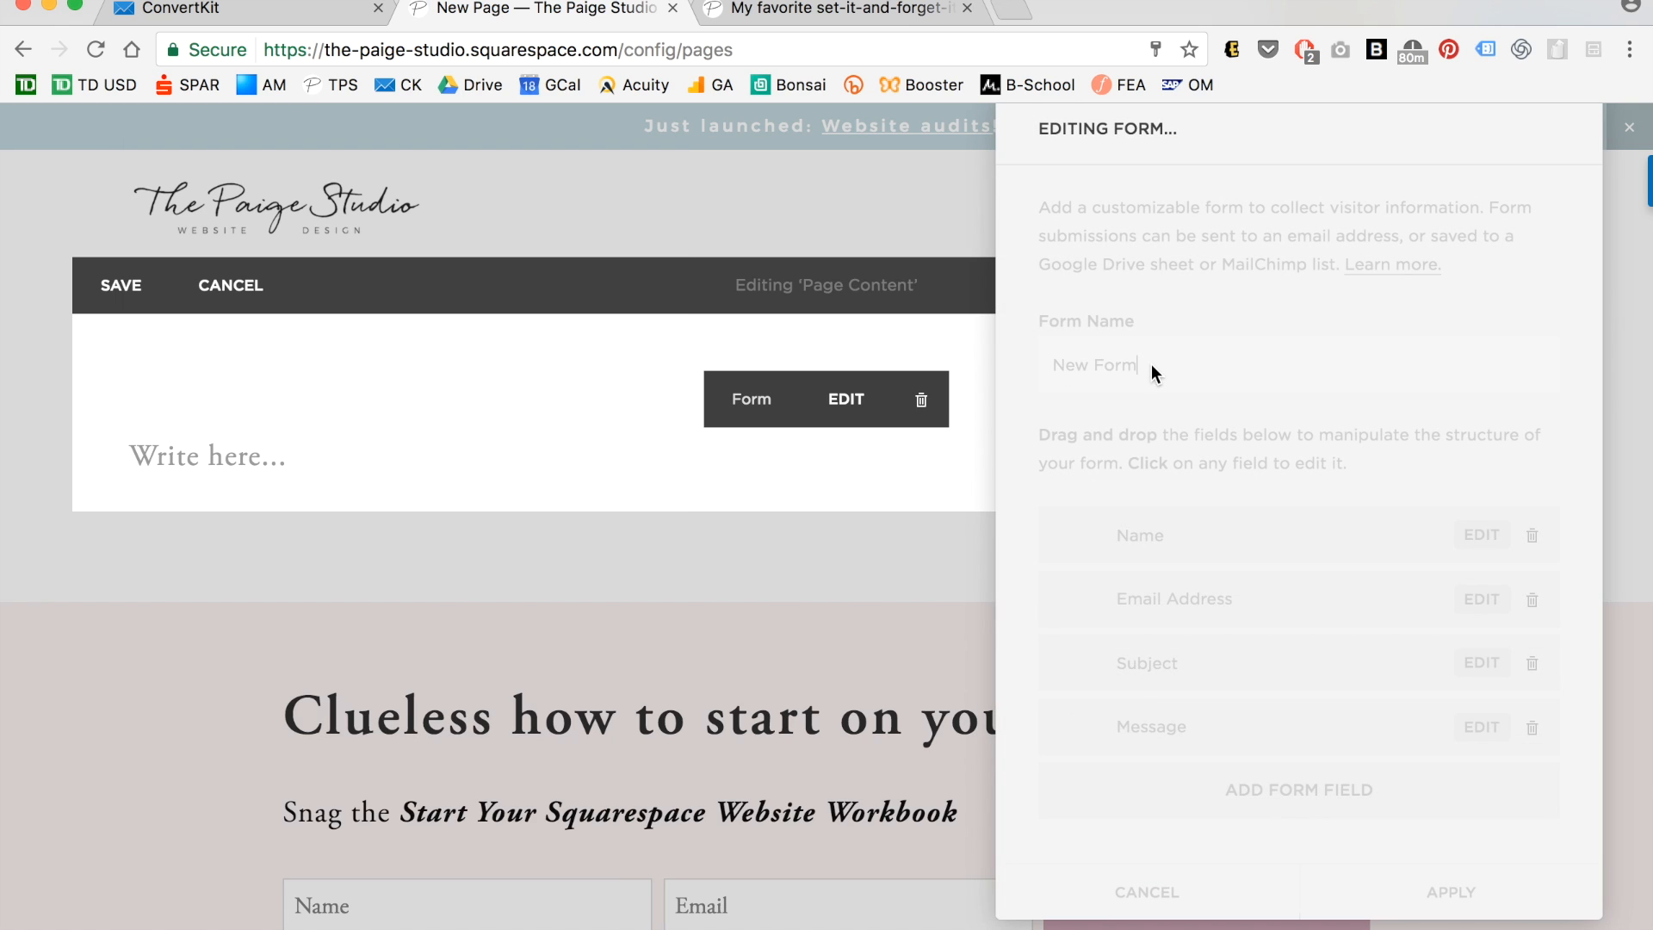
pyautogui.press('super+a')
pyautogui.write('Surv')
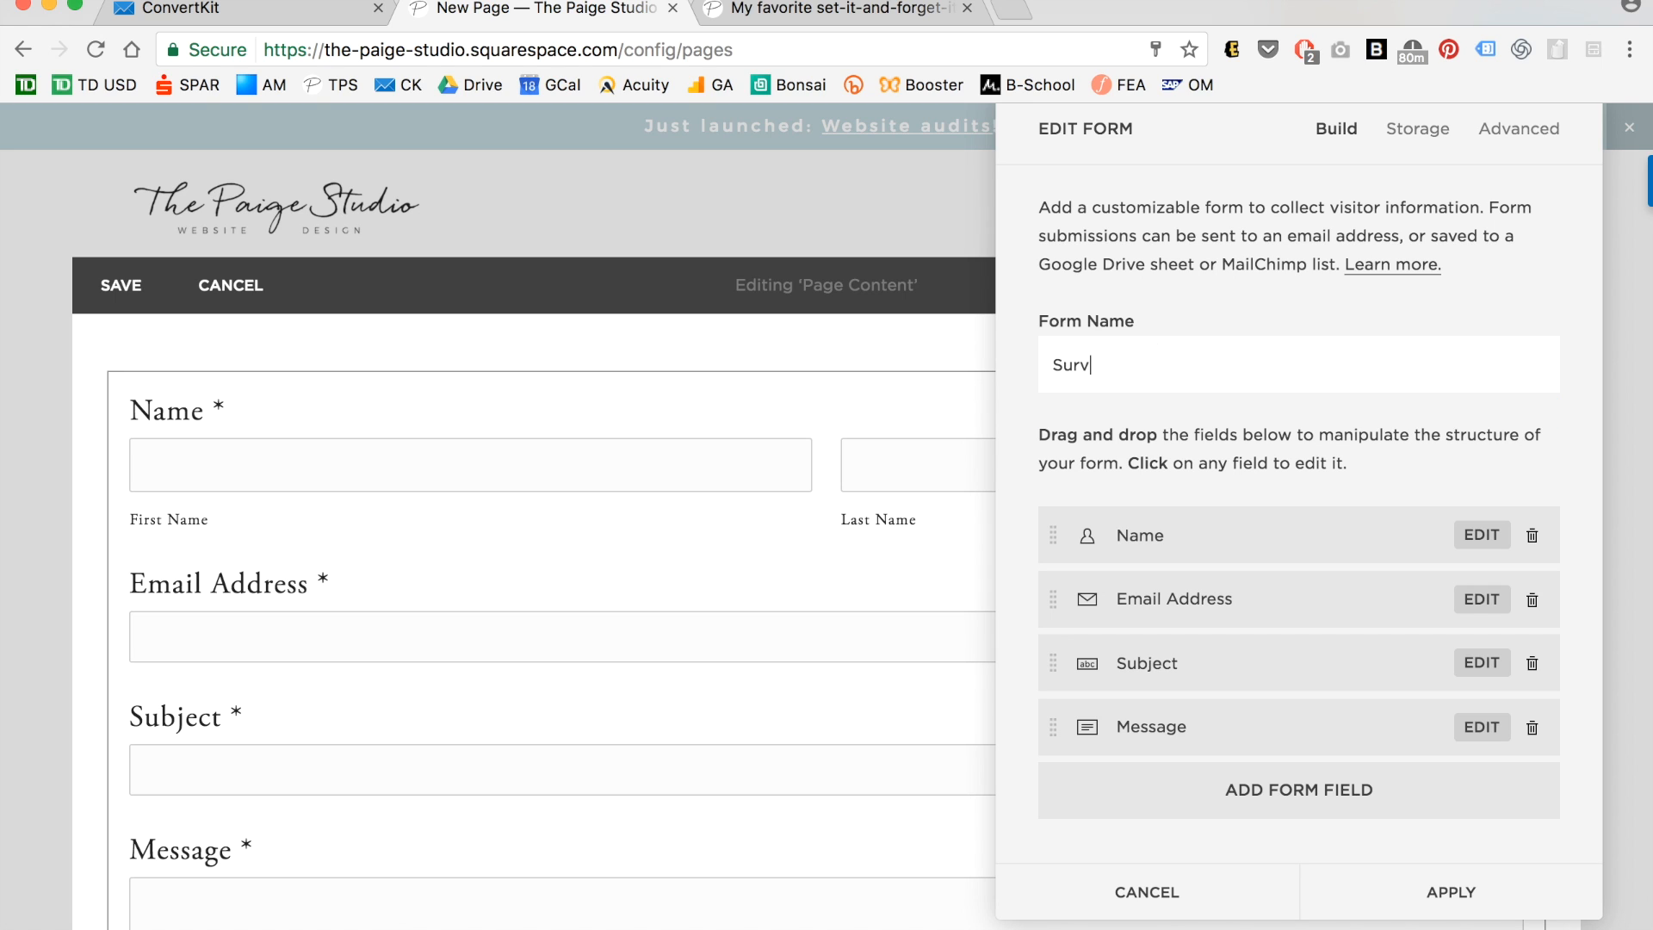
# Remove the default Name, Email Address, Subject and Message fields from the form.
pyautogui.click(1533, 536)
pyautogui.click(1507, 613)
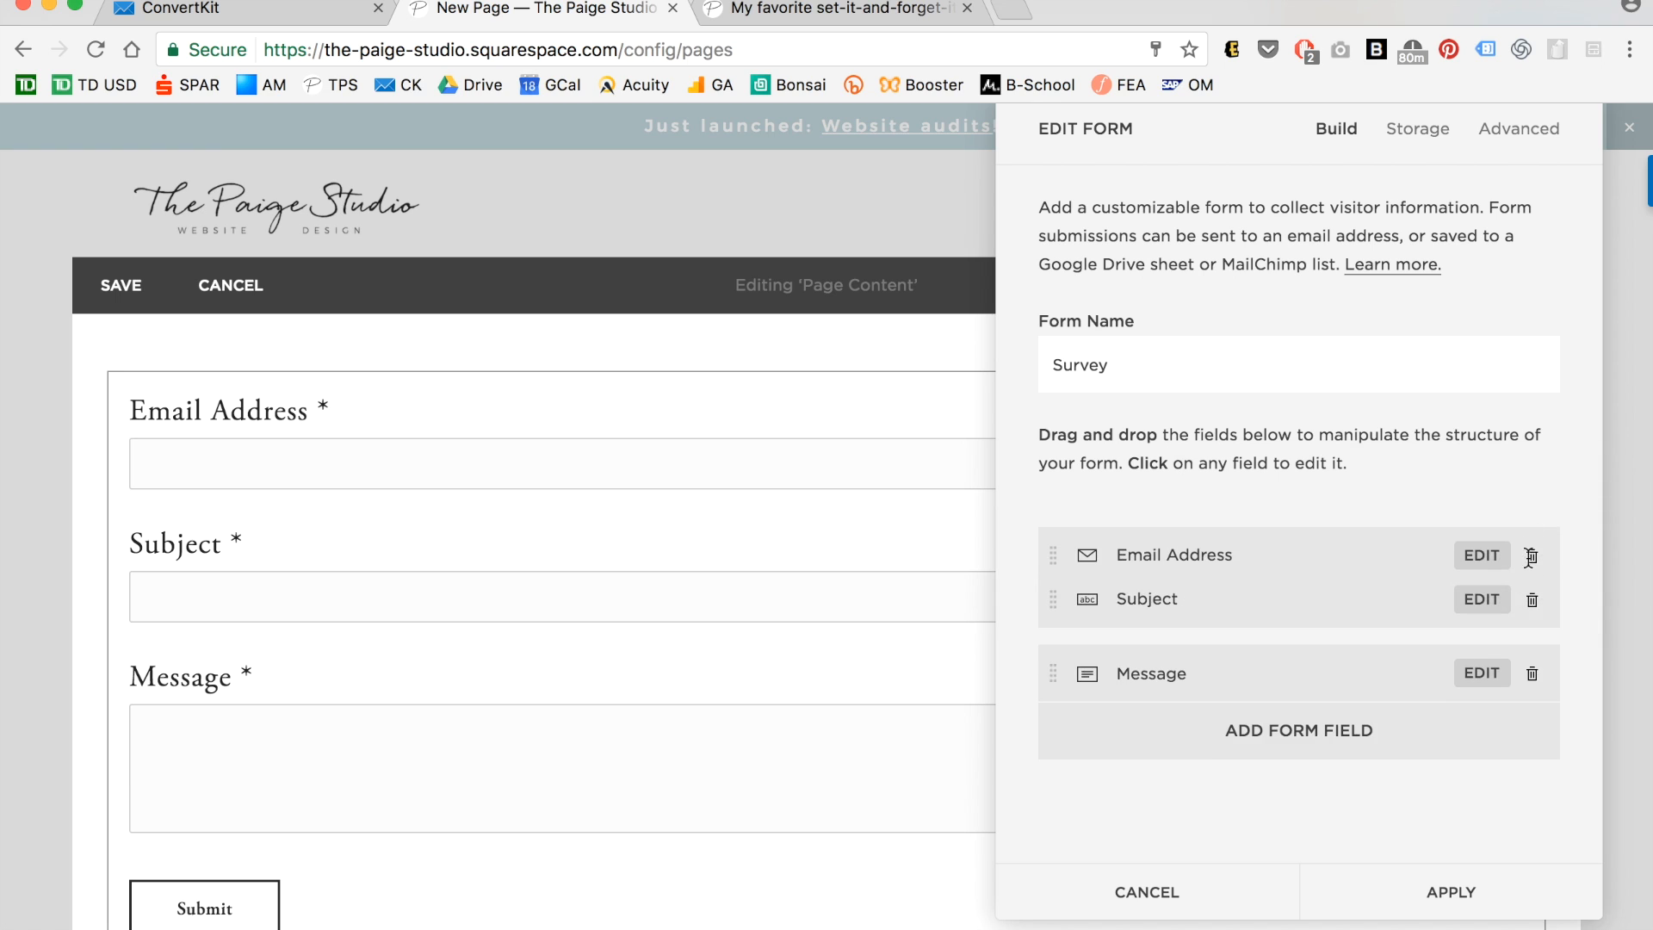
pyautogui.click(1532, 545)
pyautogui.click(1494, 607)
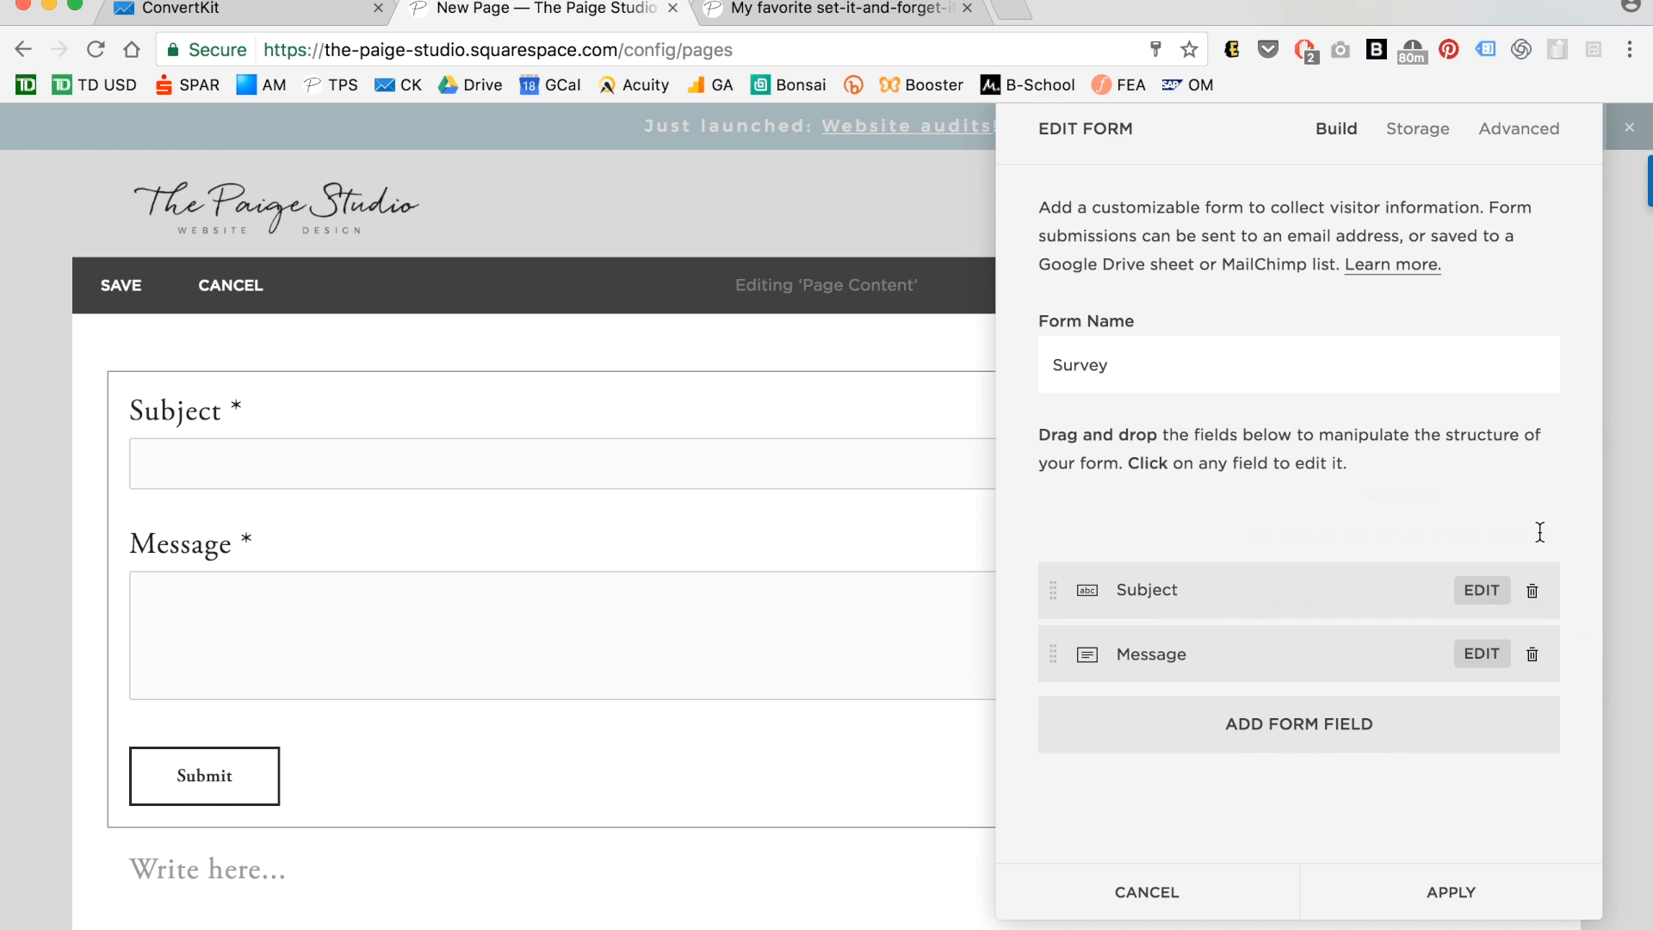
pyautogui.click(1534, 536)
pyautogui.click(1512, 620)
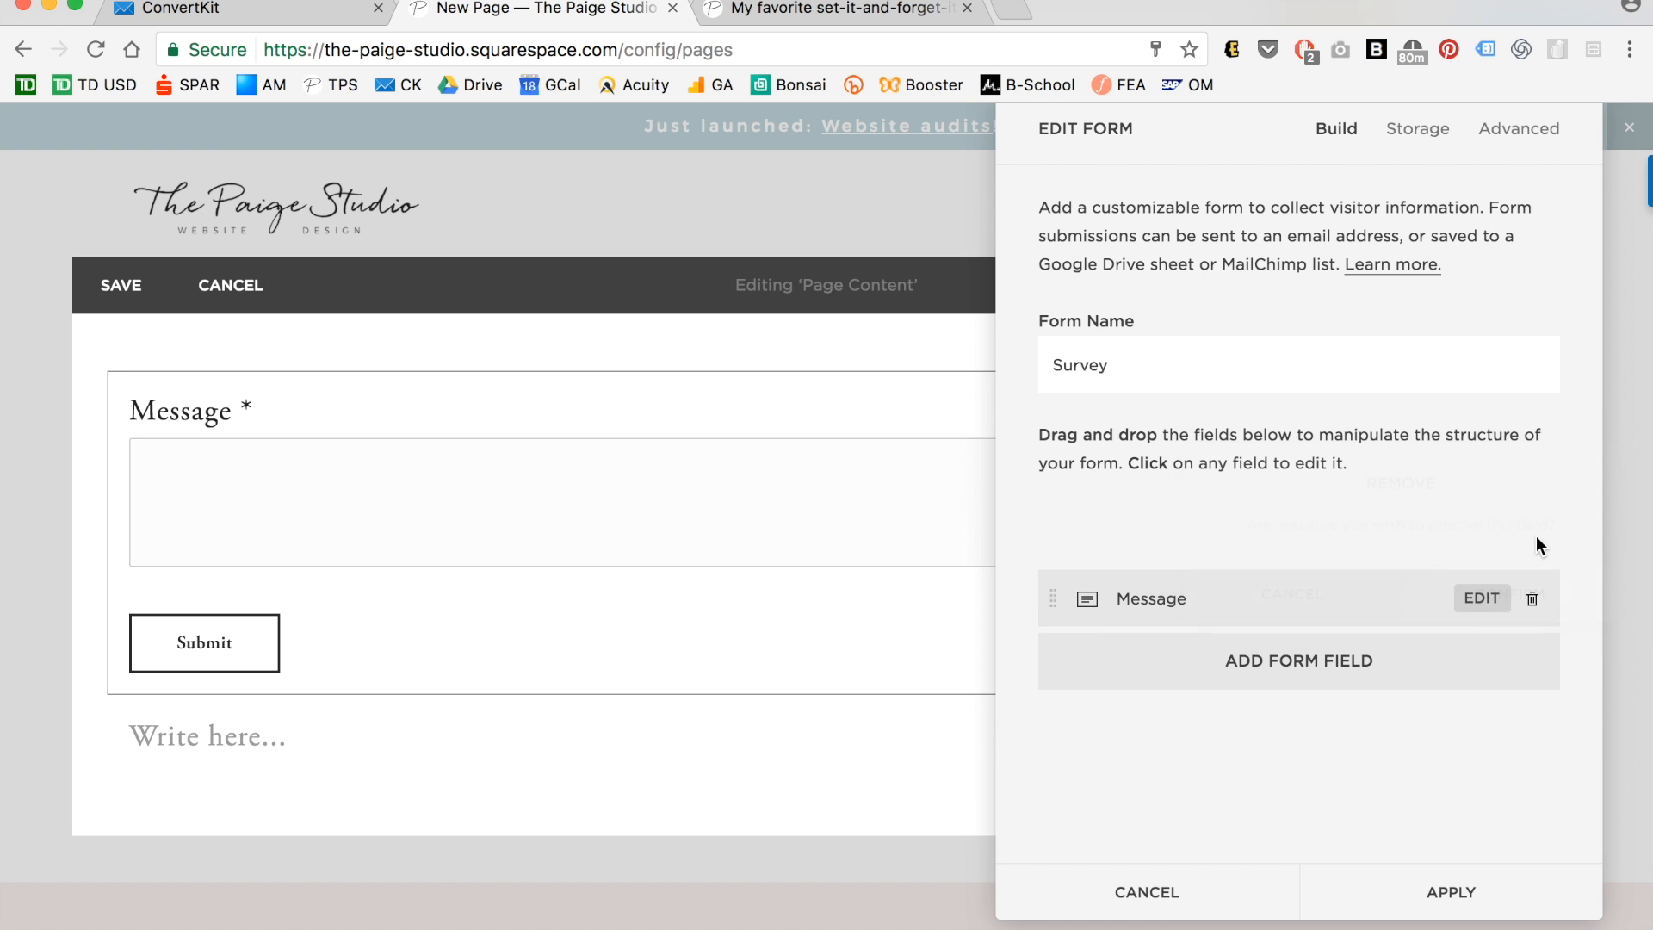
pyautogui.click(1533, 535)
pyautogui.click(1488, 596)
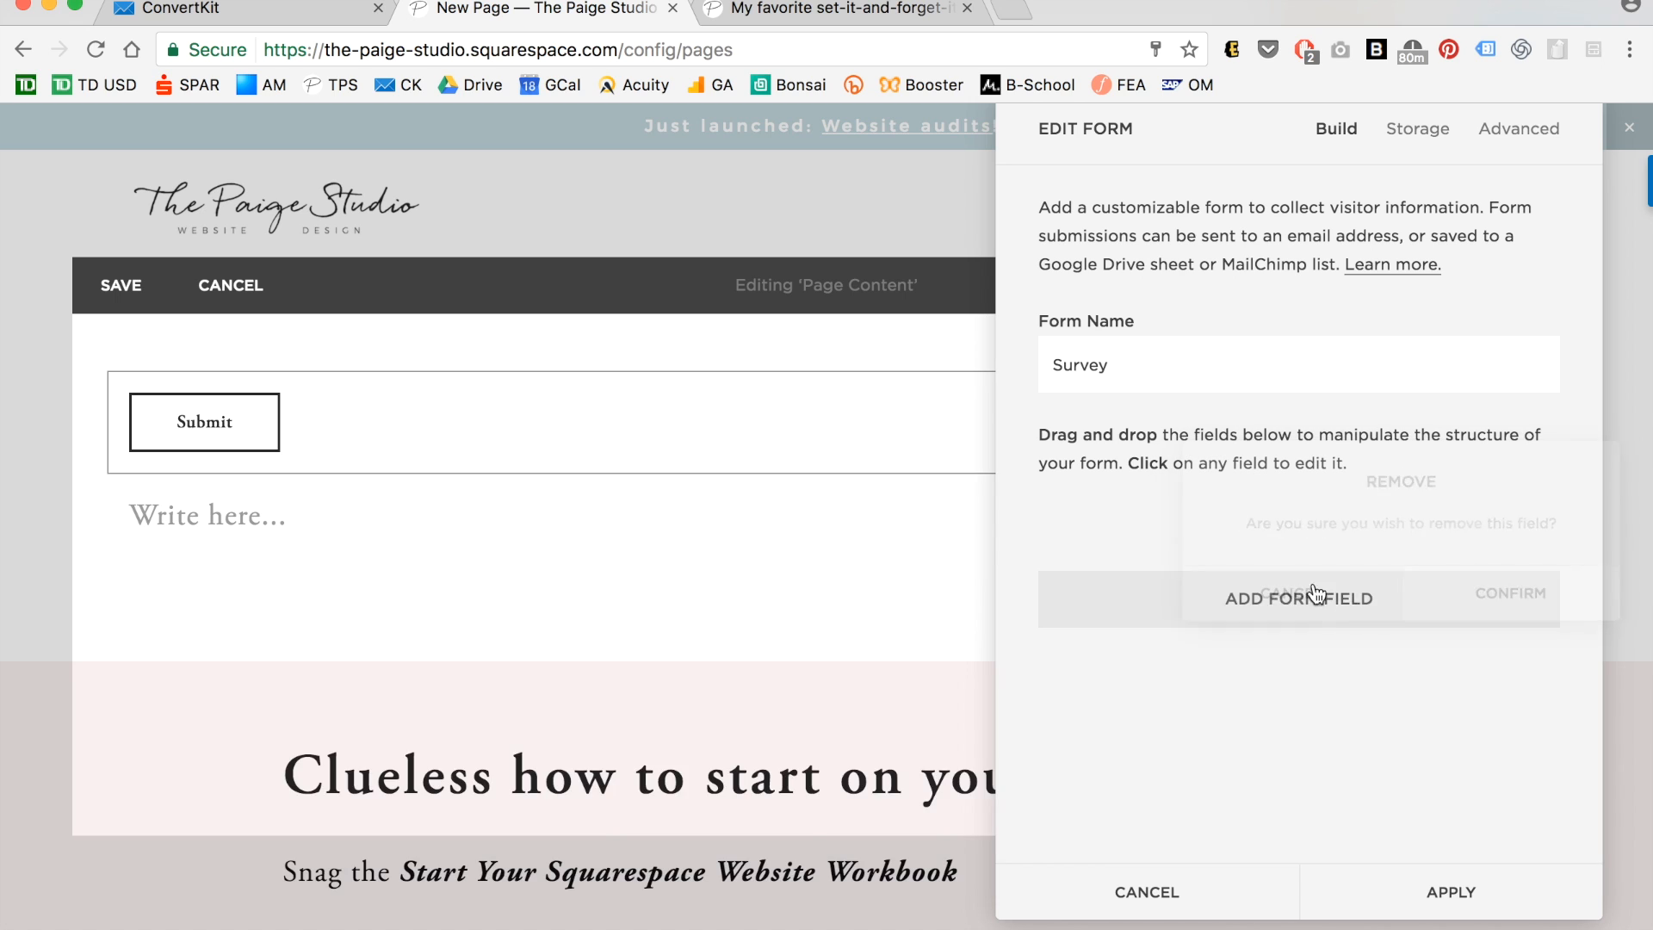
# Add a Radio field to the form with the title "Do you use Squarespace?".
pyautogui.click(1286, 530)
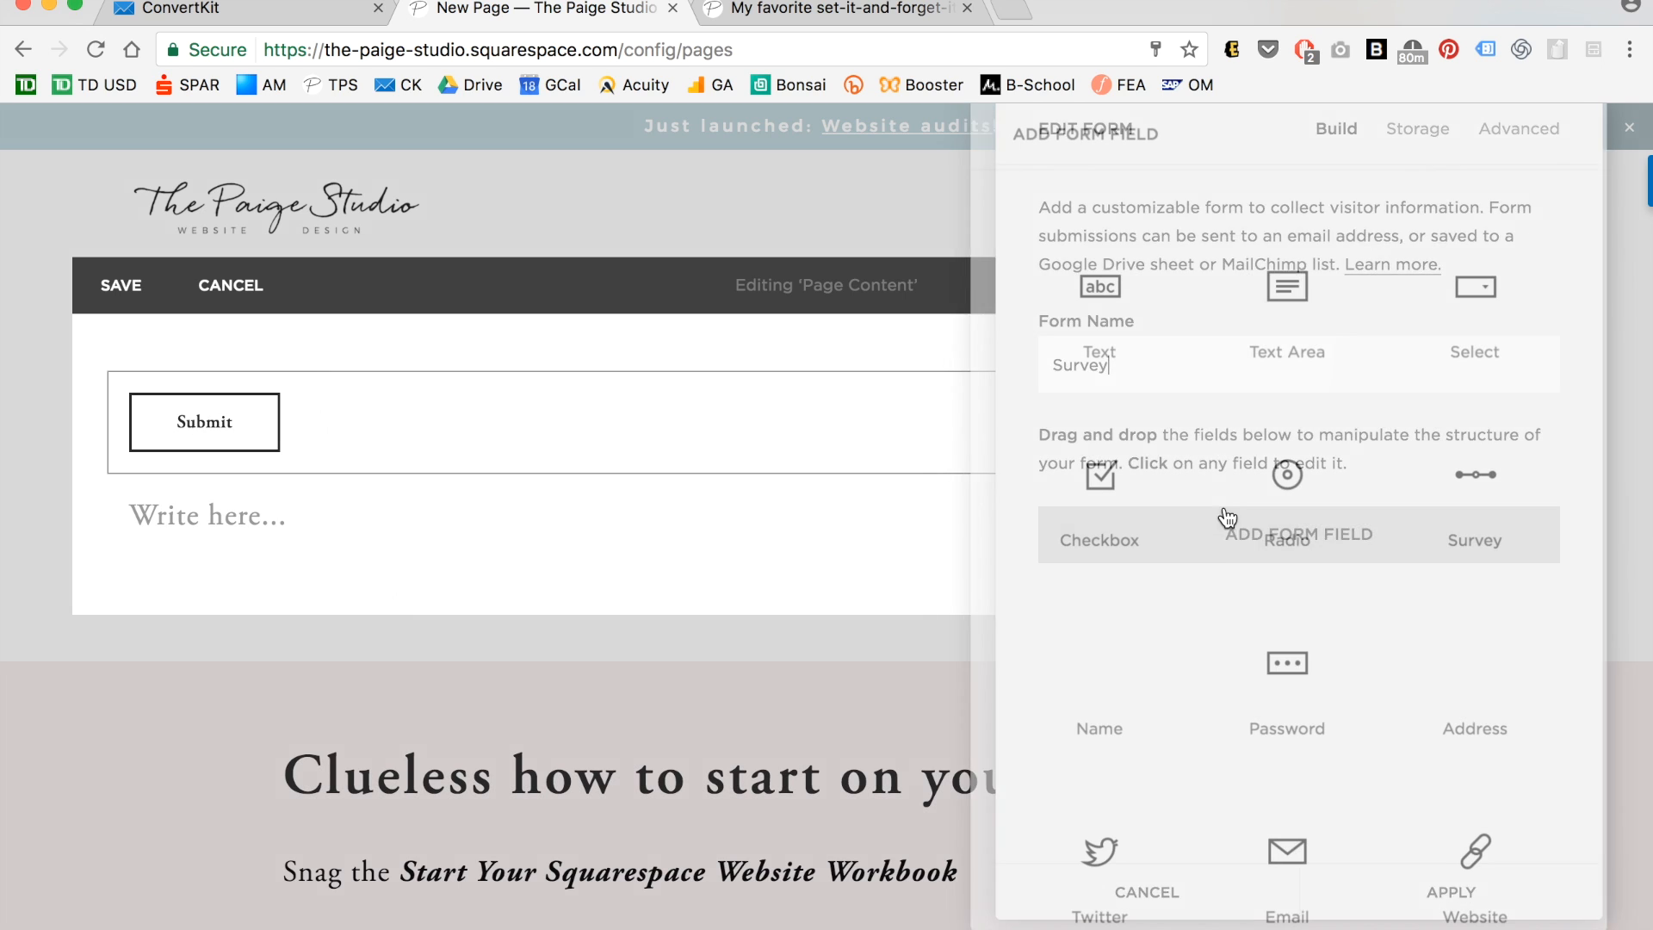
pyautogui.click(1288, 479)
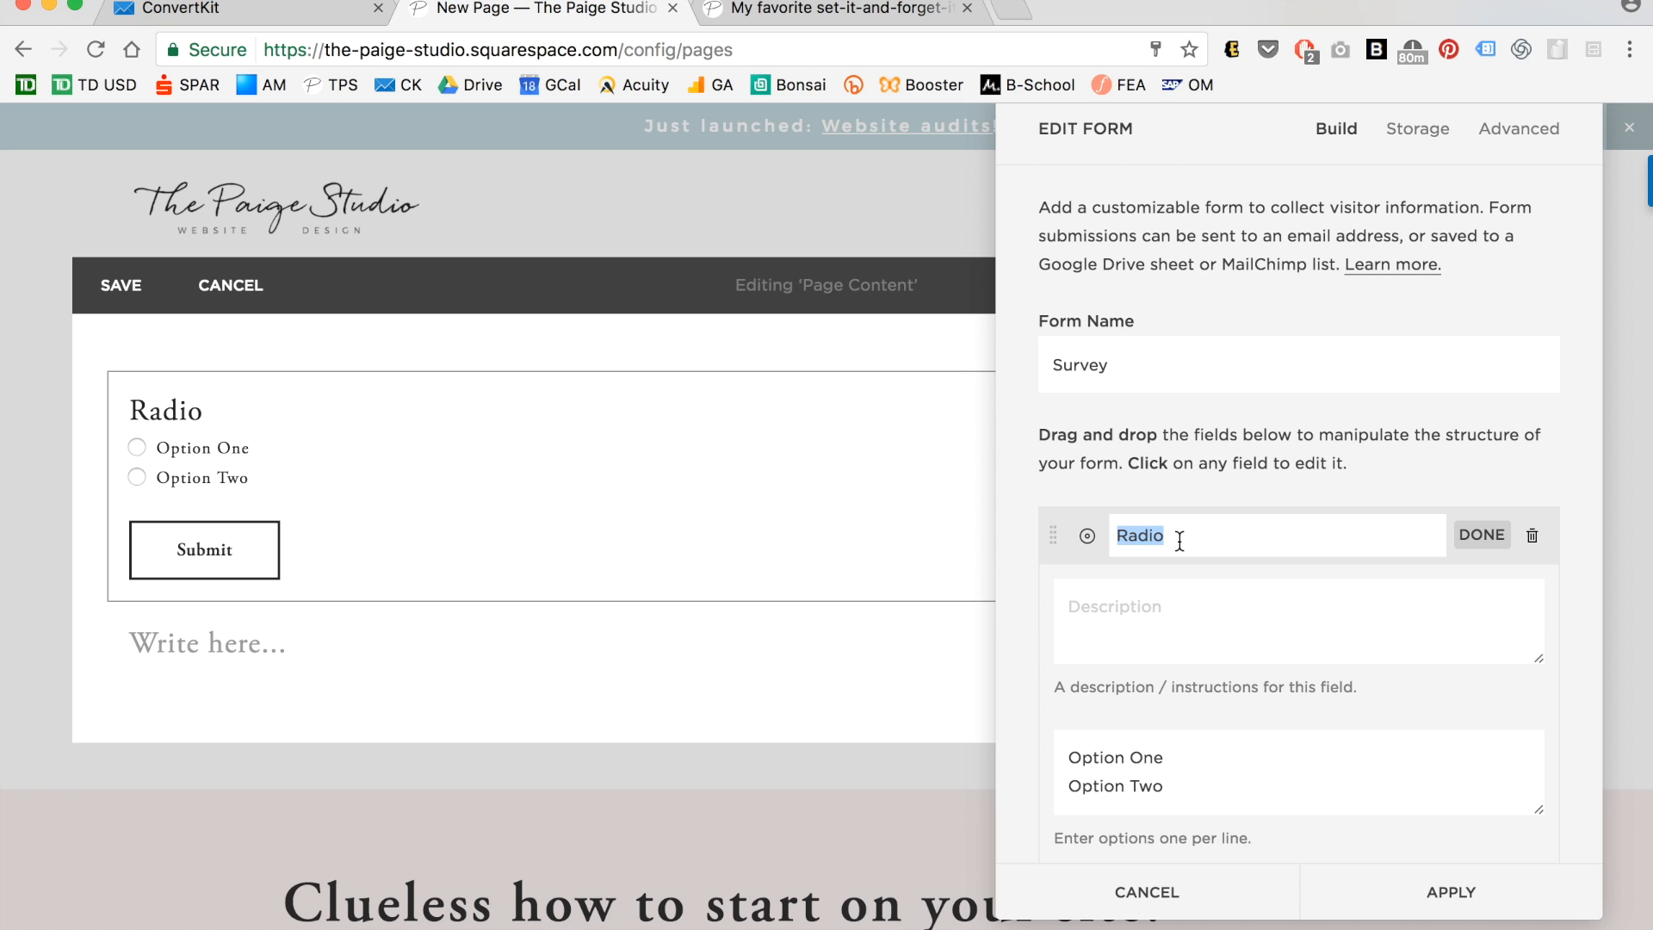
pyautogui.write('Do you')
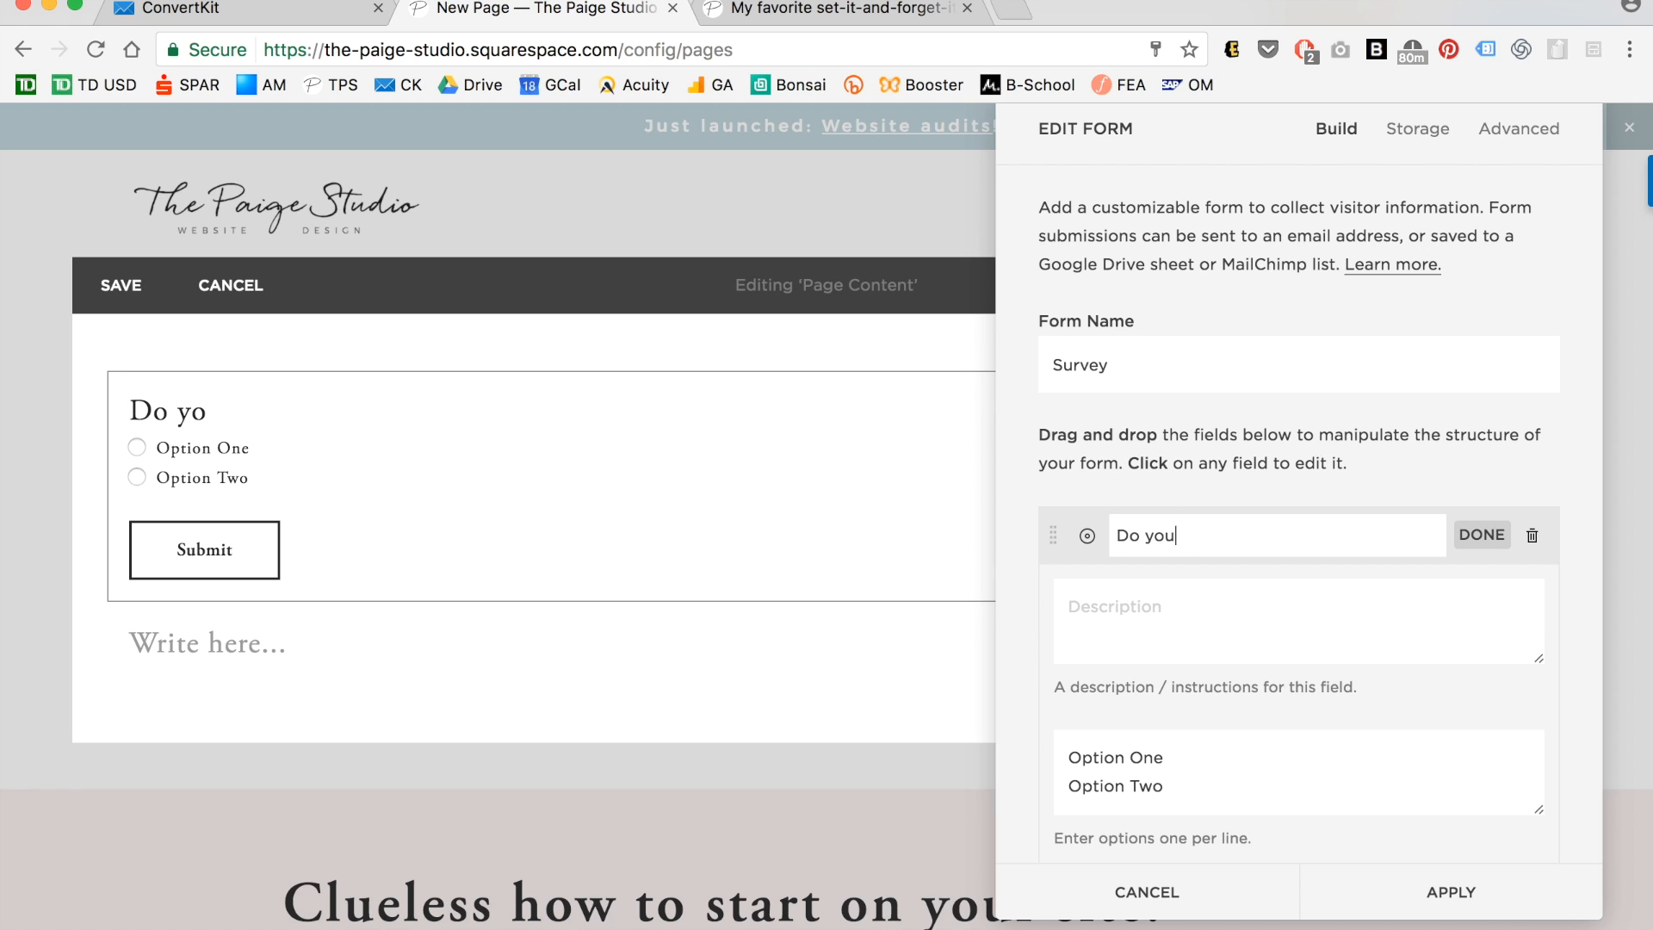
pyautogui.write(' use Squarespace?')
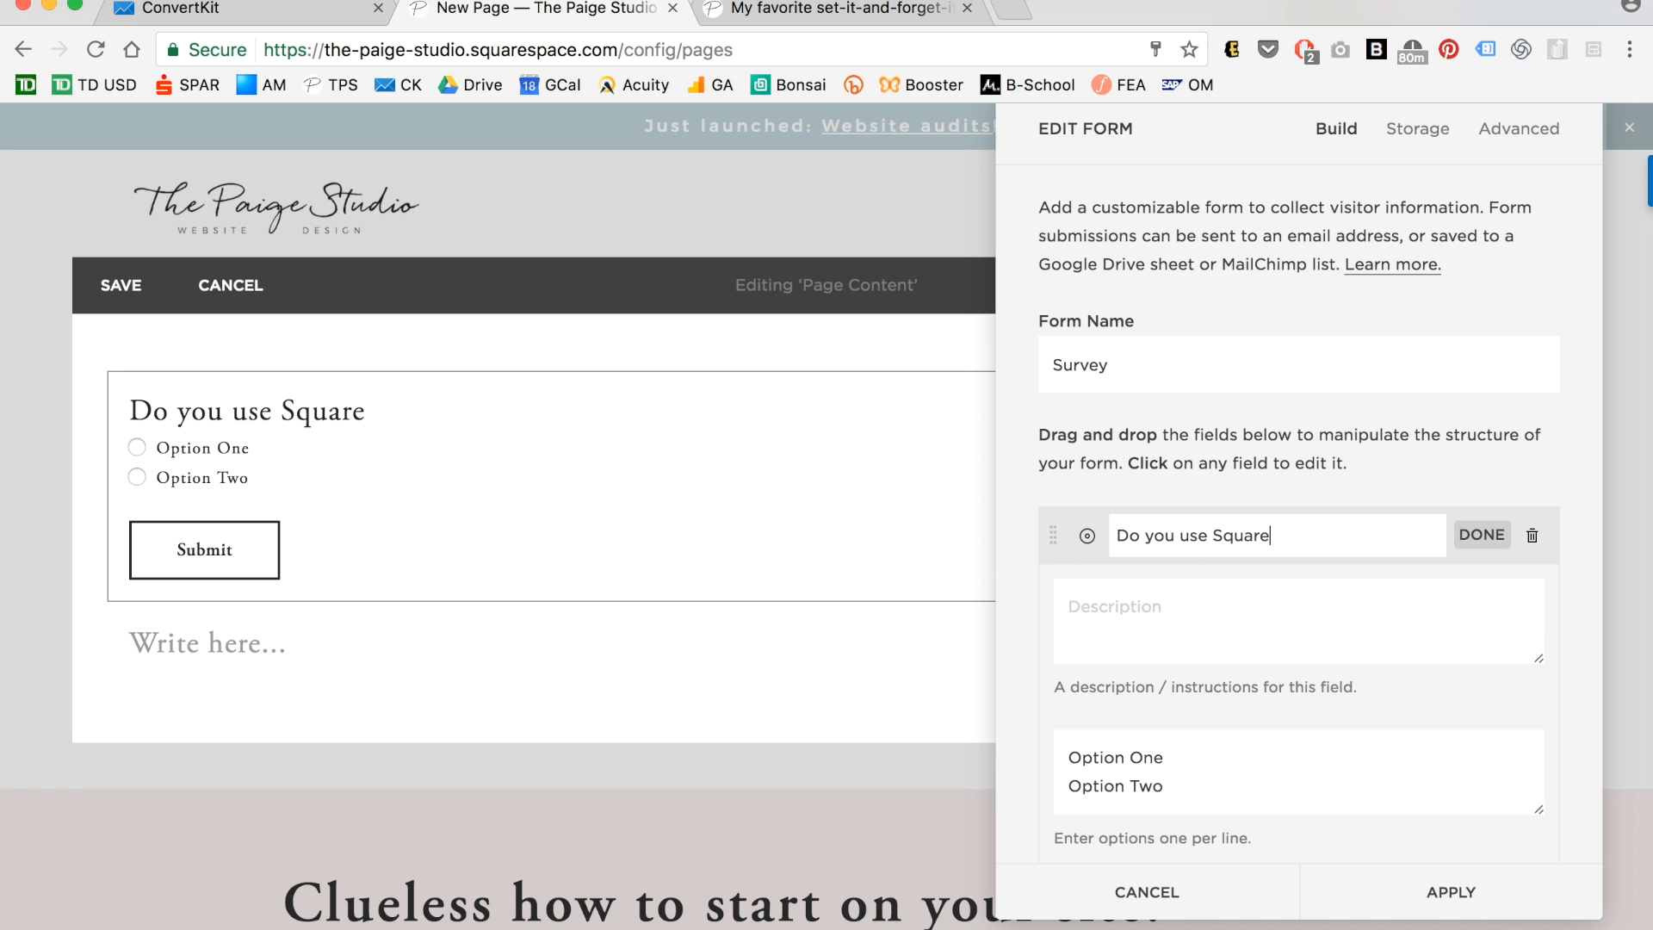
# Replace the radio field's default options with "Yes", "No, but I'm considering it" and "No and I'm not thinking of switching".
pyautogui.moveTo(1193, 788); pyautogui.dragTo(1068, 751)
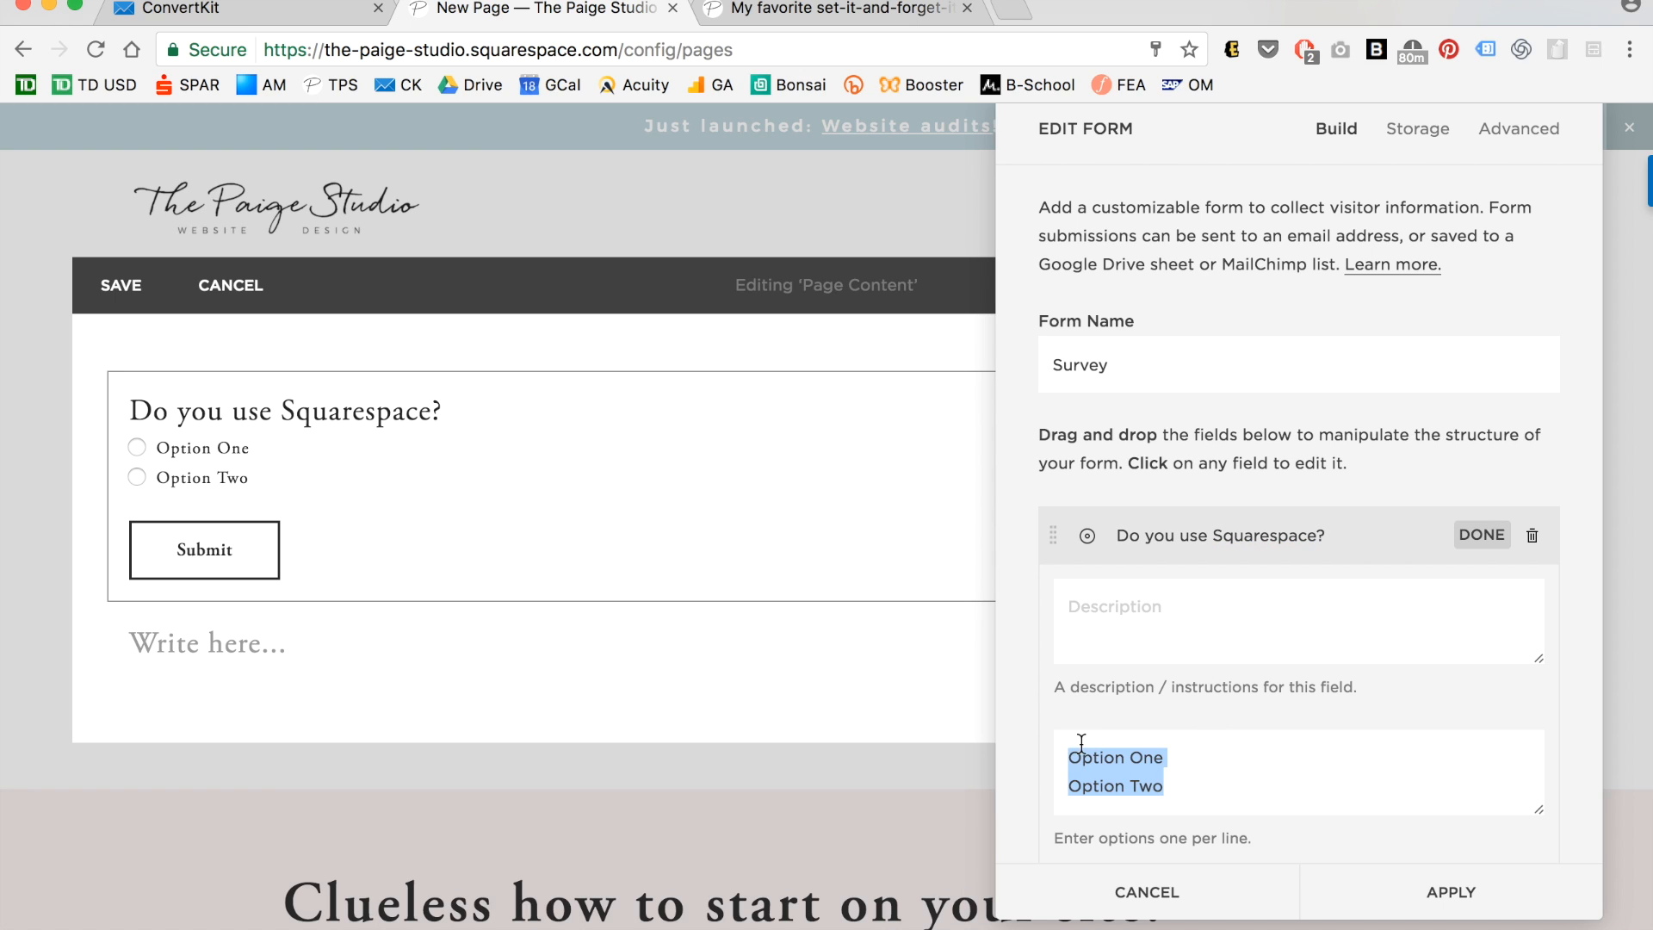
pyautogui.press('BackSpace')
pyautogui.write('Yes')
pyautogui.press('Return')
pyautogui.write('No, ')
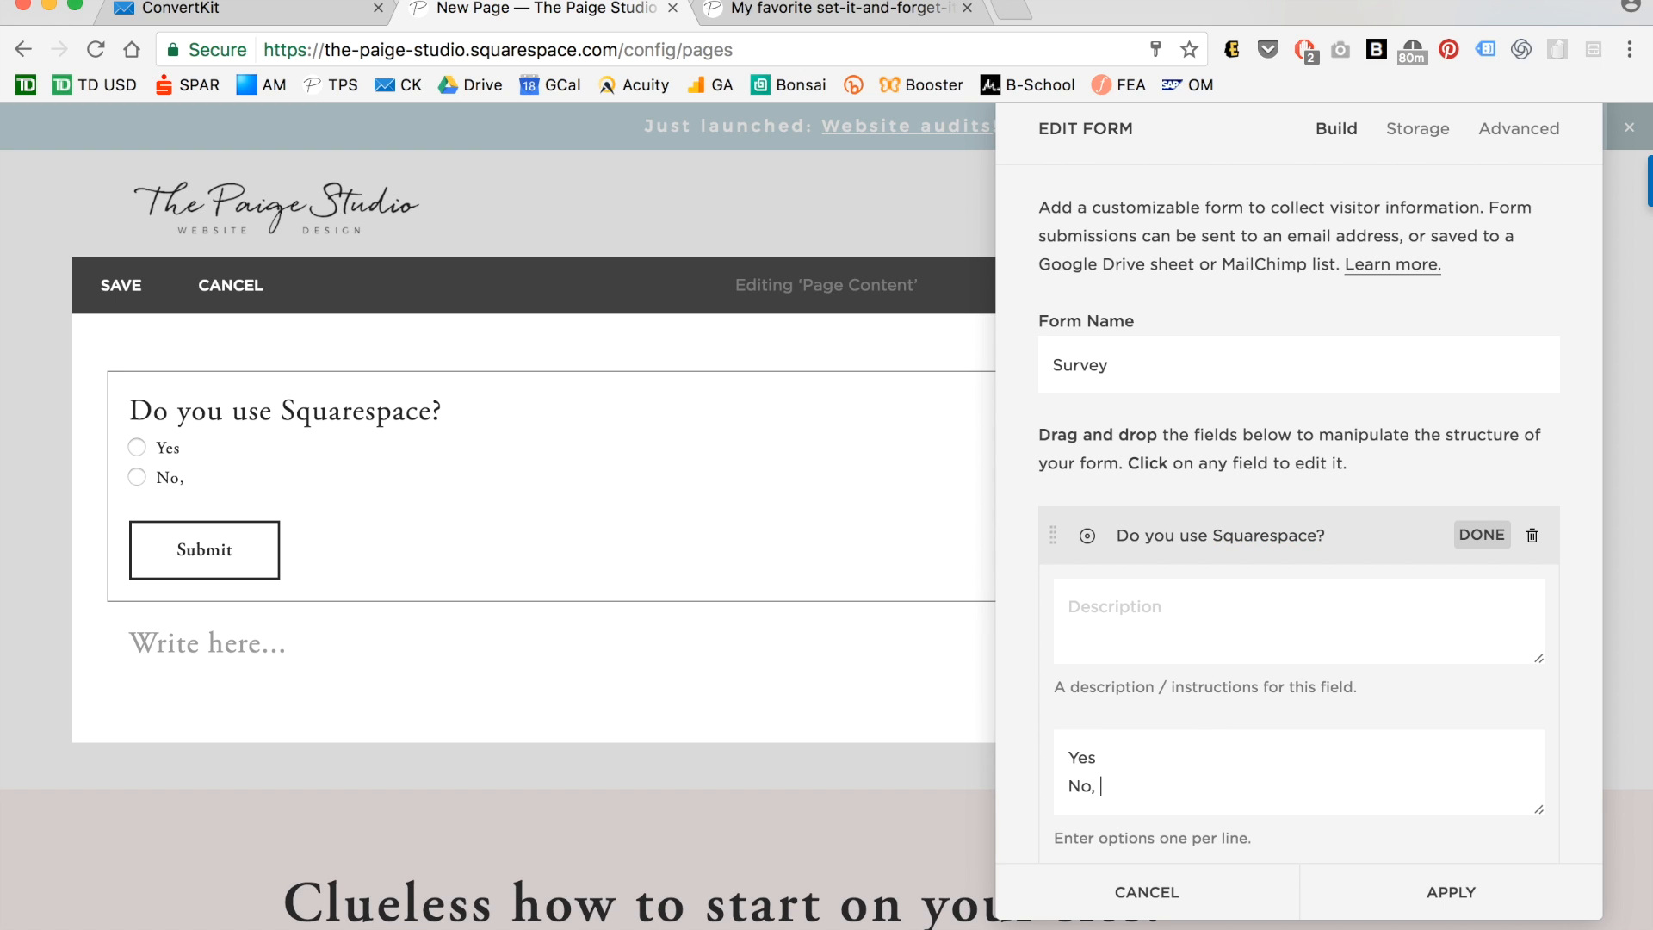
pyautogui.write("but I'm considering it")
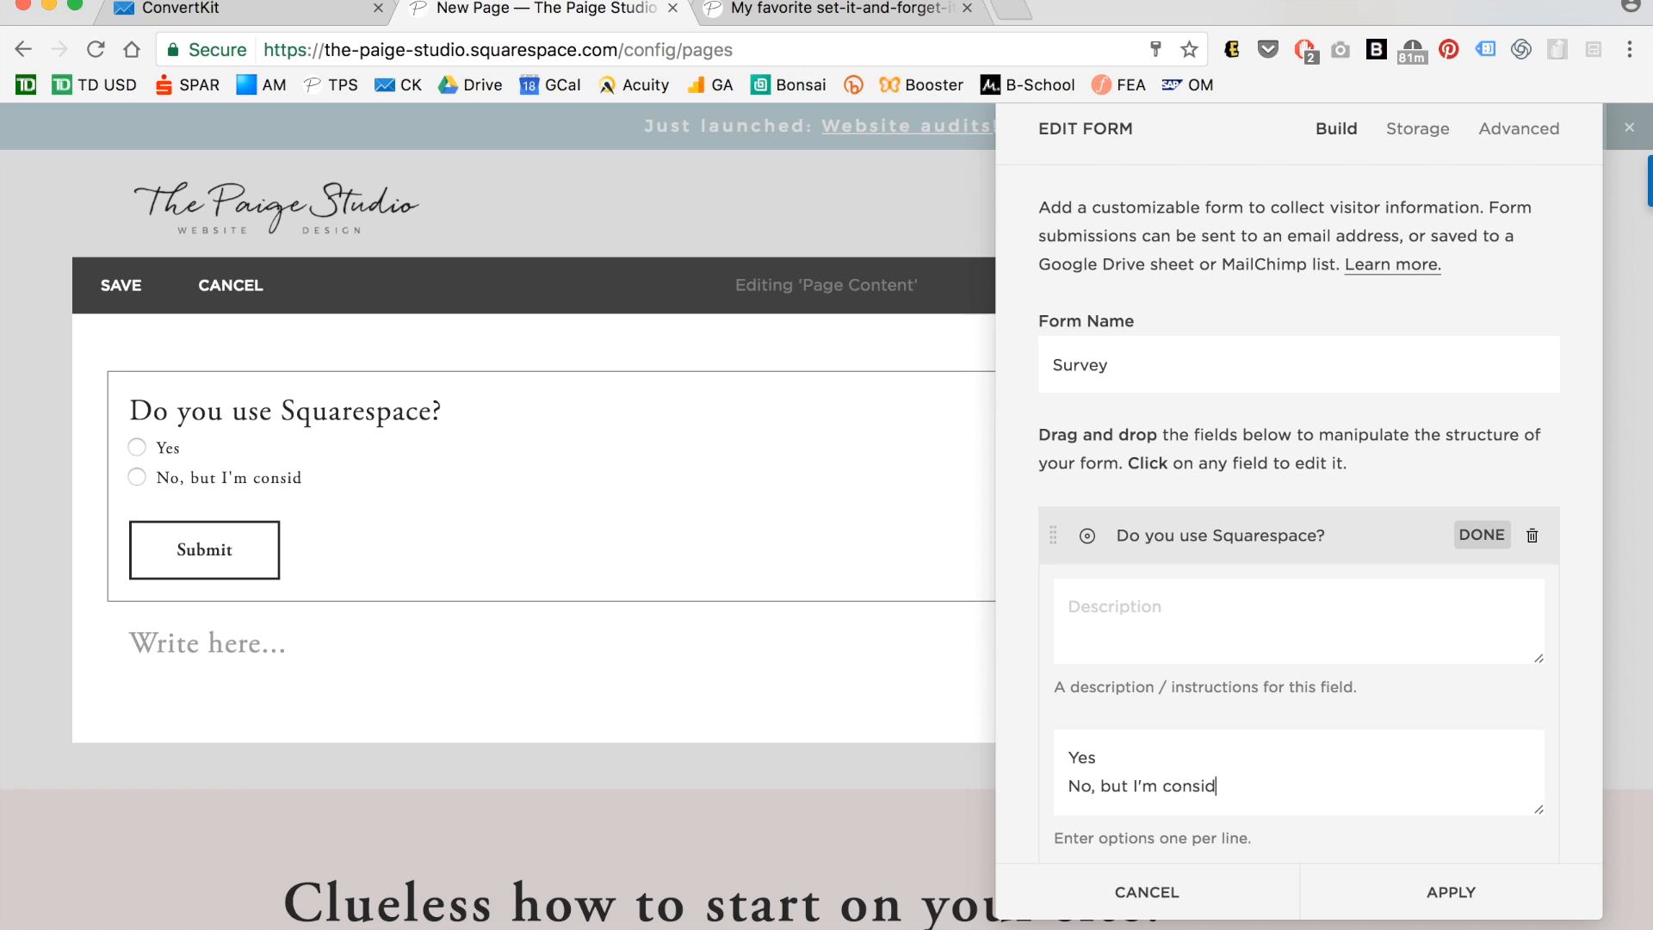
pyautogui.press('Return')
pyautogui.write("No and I'm not thinking of switching")
# Add a Text Area field titled "Tell me about your website struggles" below the radio question.
pyautogui.scroll(-3, 1252, 637)
pyautogui.click(1171, 804)
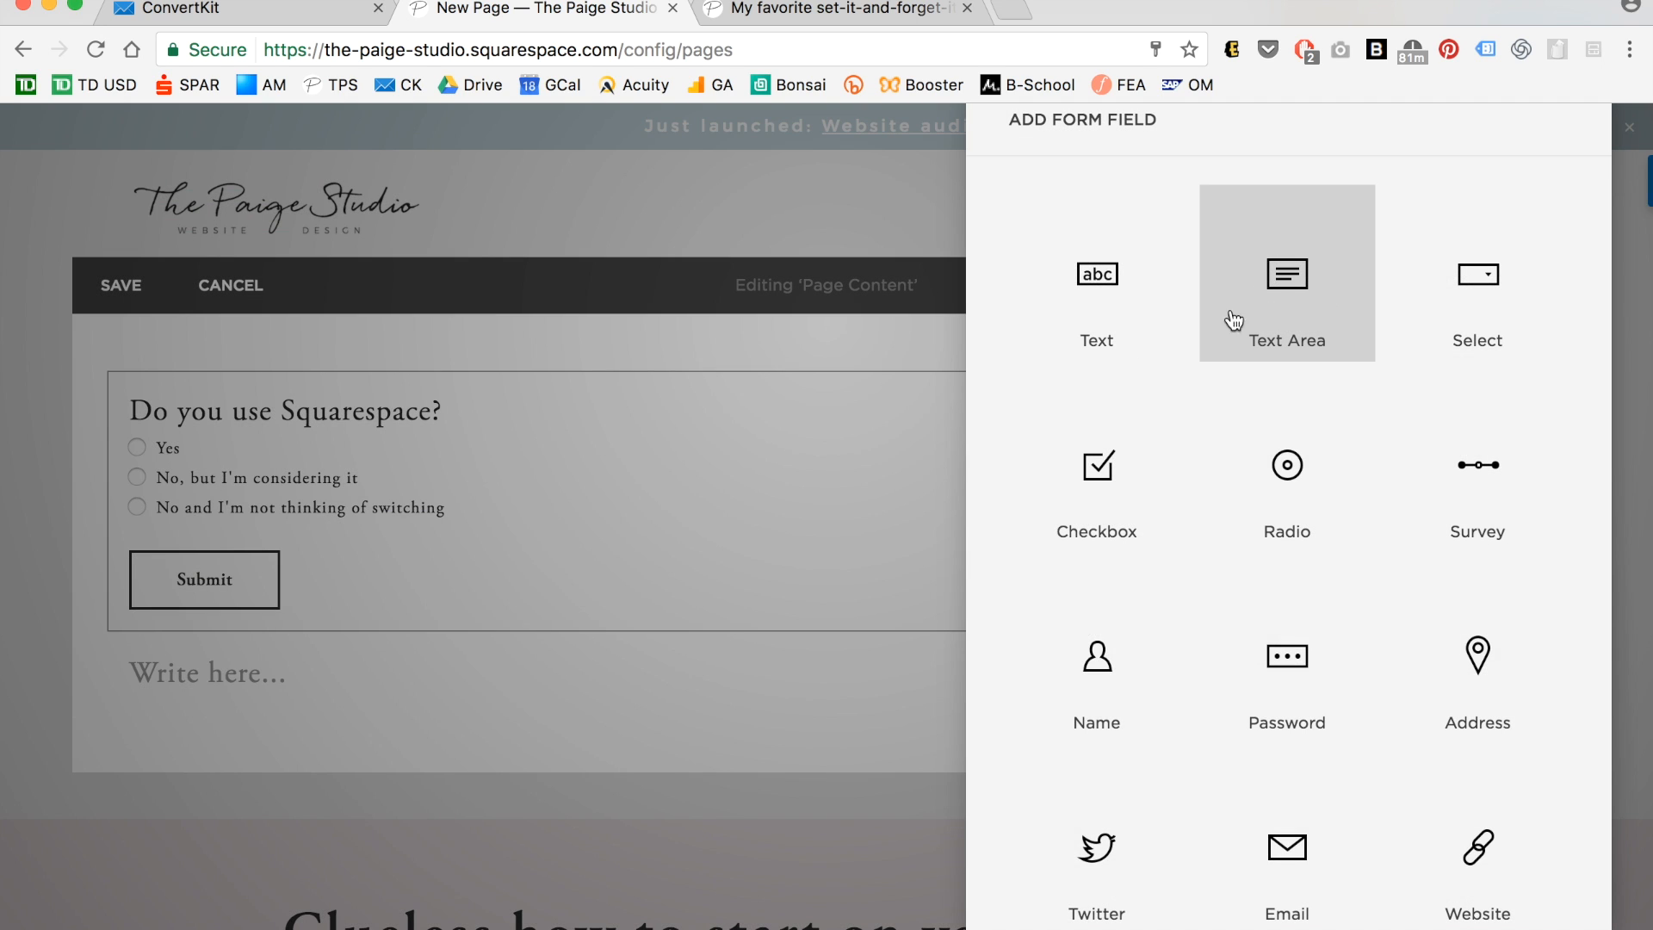
pyautogui.click(1233, 320)
pyautogui.write('Tell me ab')
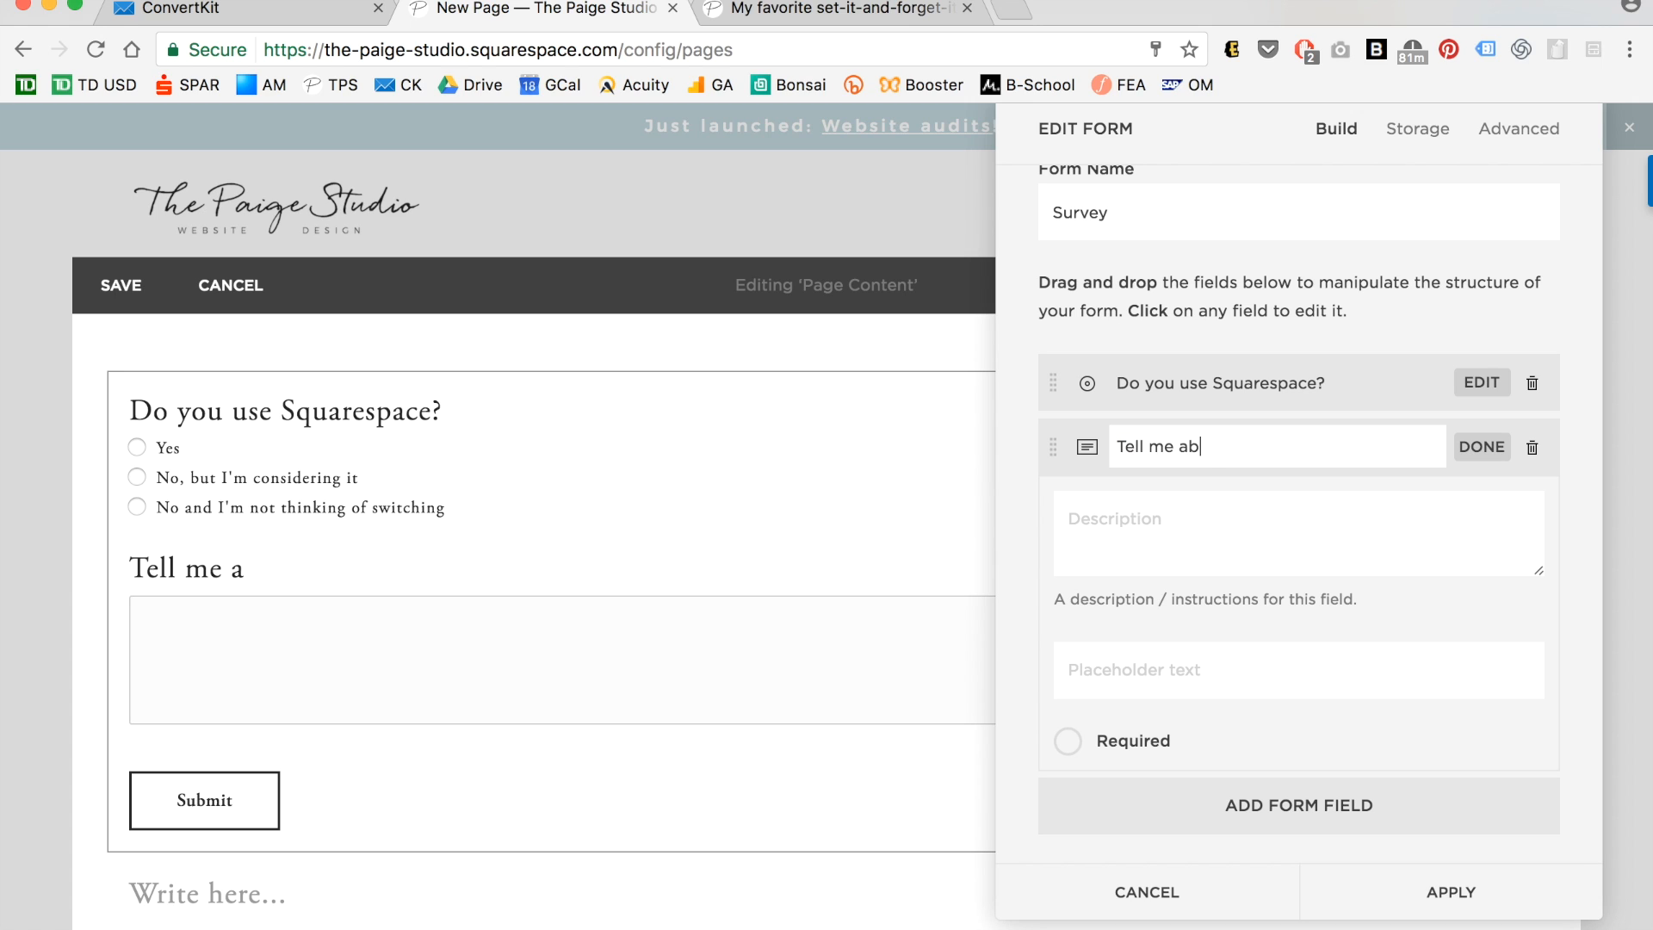
pyautogui.write('out your website struggles')
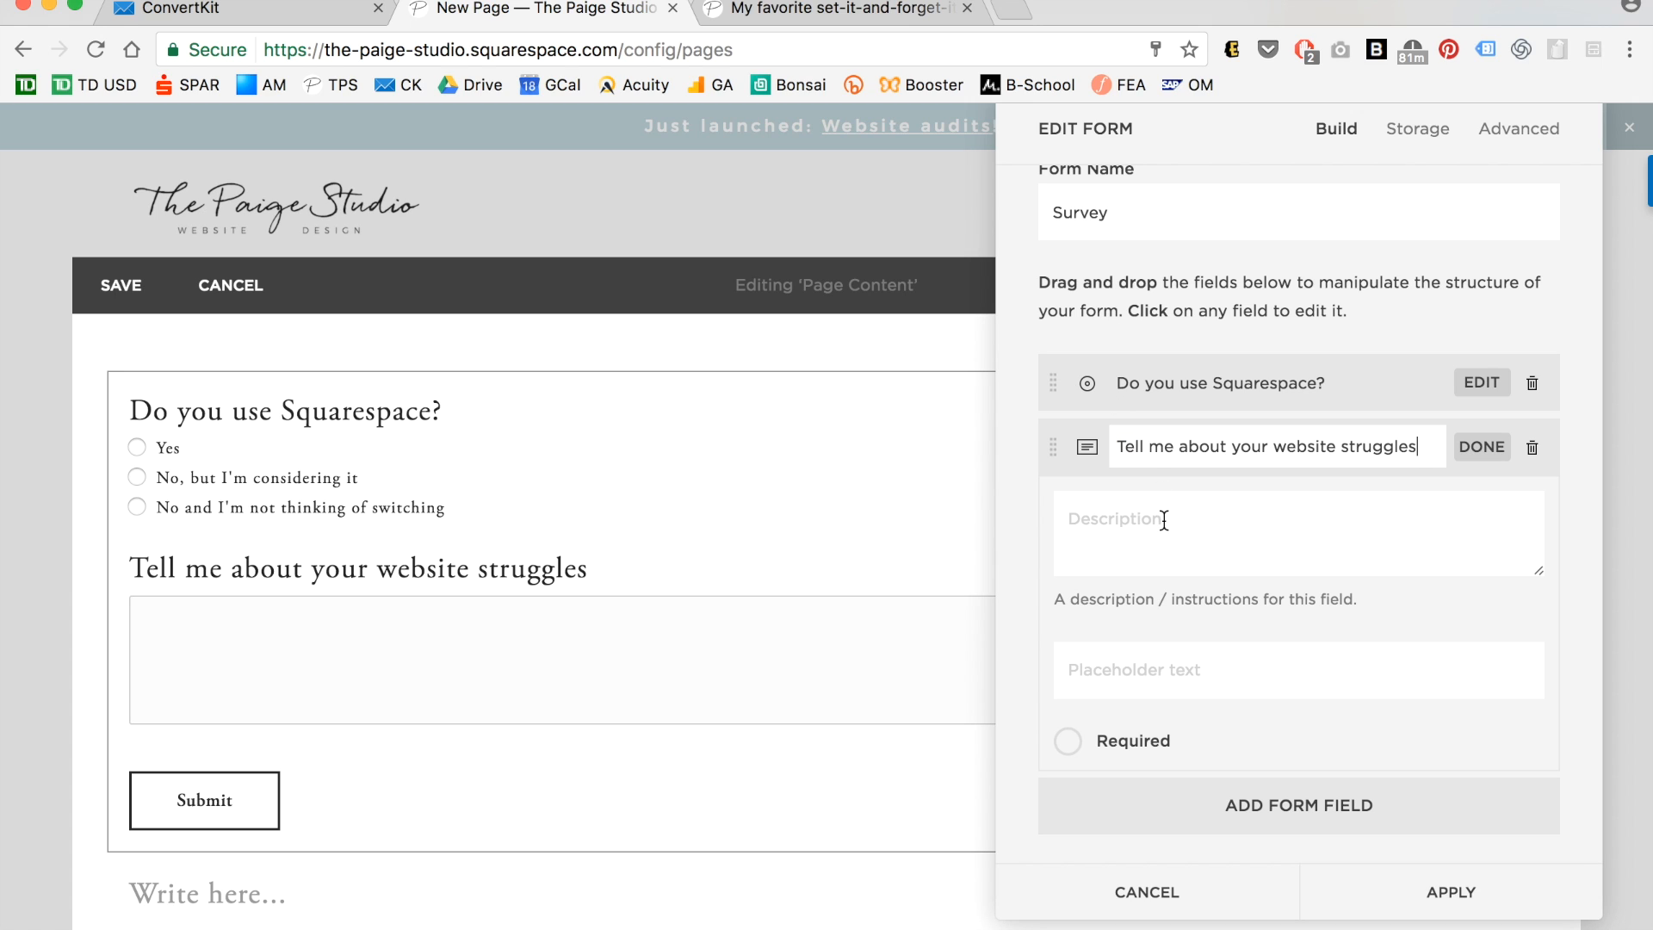
pyautogui.click(1164, 520)
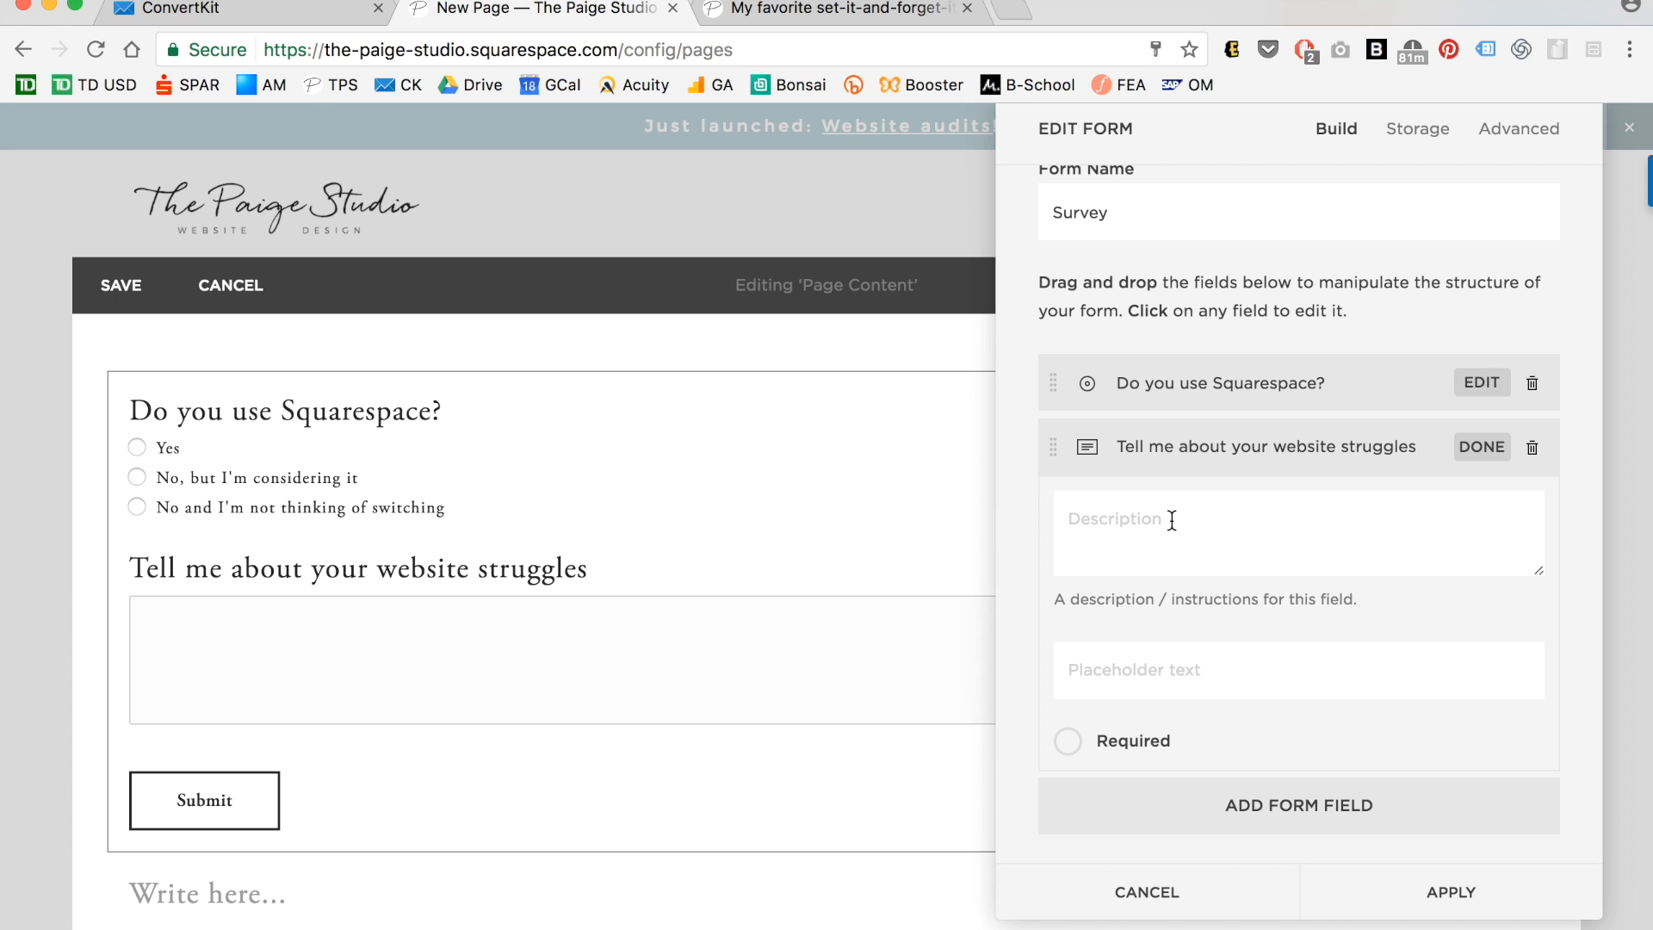
# Switch the form's storage from email to Google Drive, allowing Squarespace access and naming the spreadsheet "Survey responses", and apply the form settings.
pyautogui.click(1418, 132)
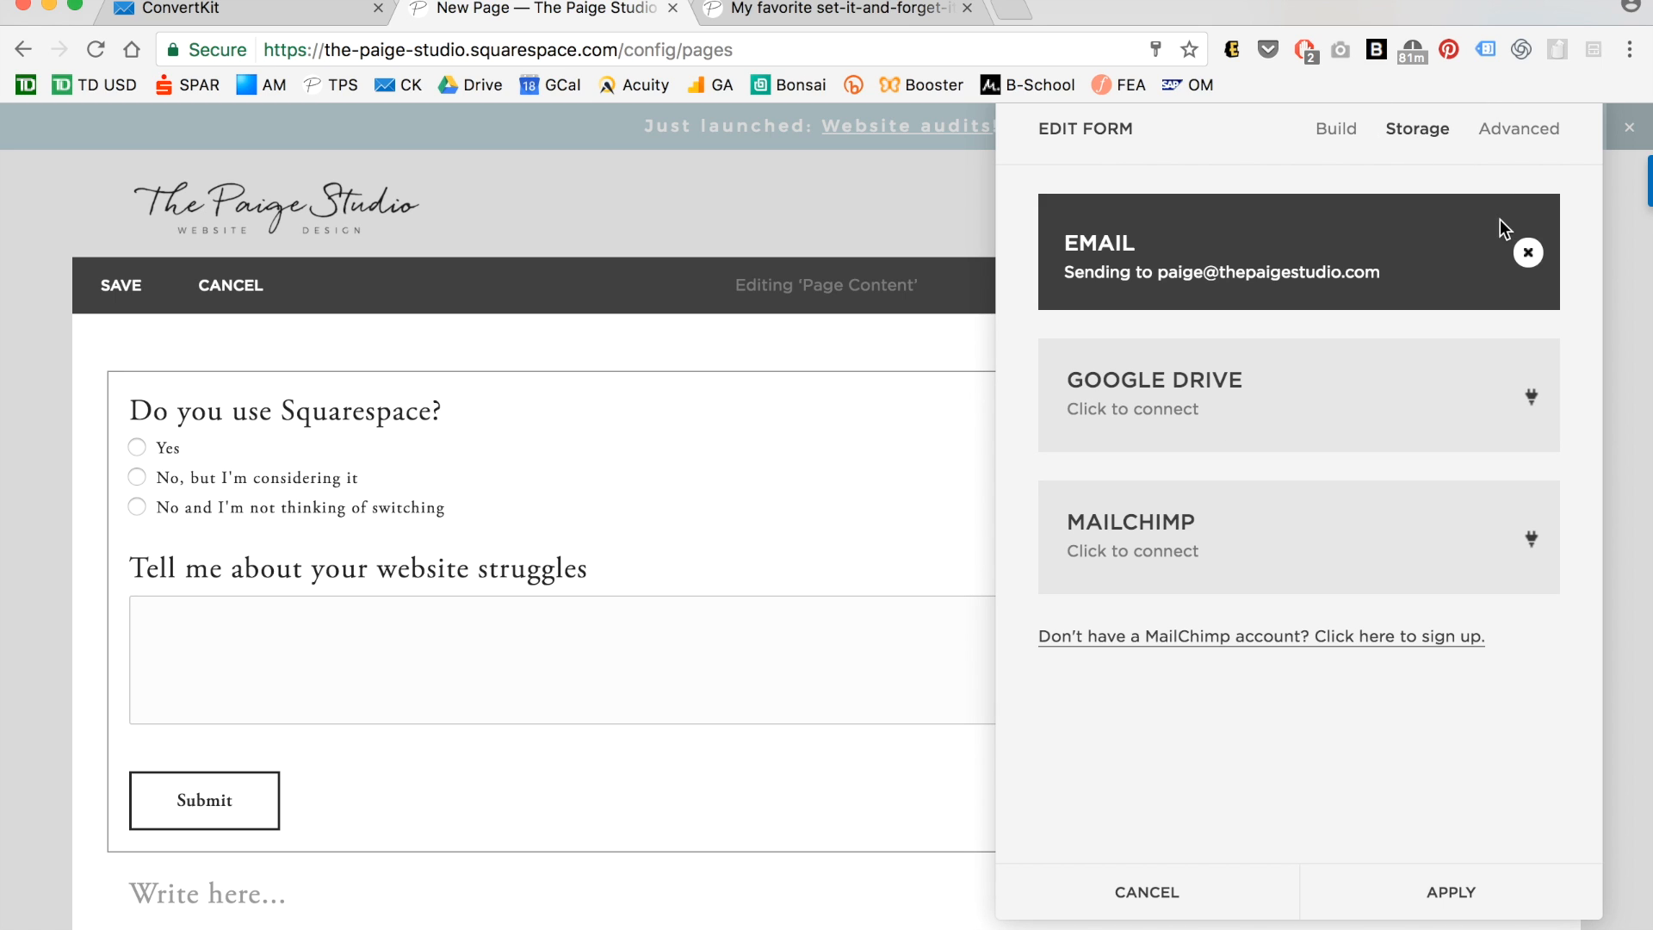
pyautogui.click(1529, 255)
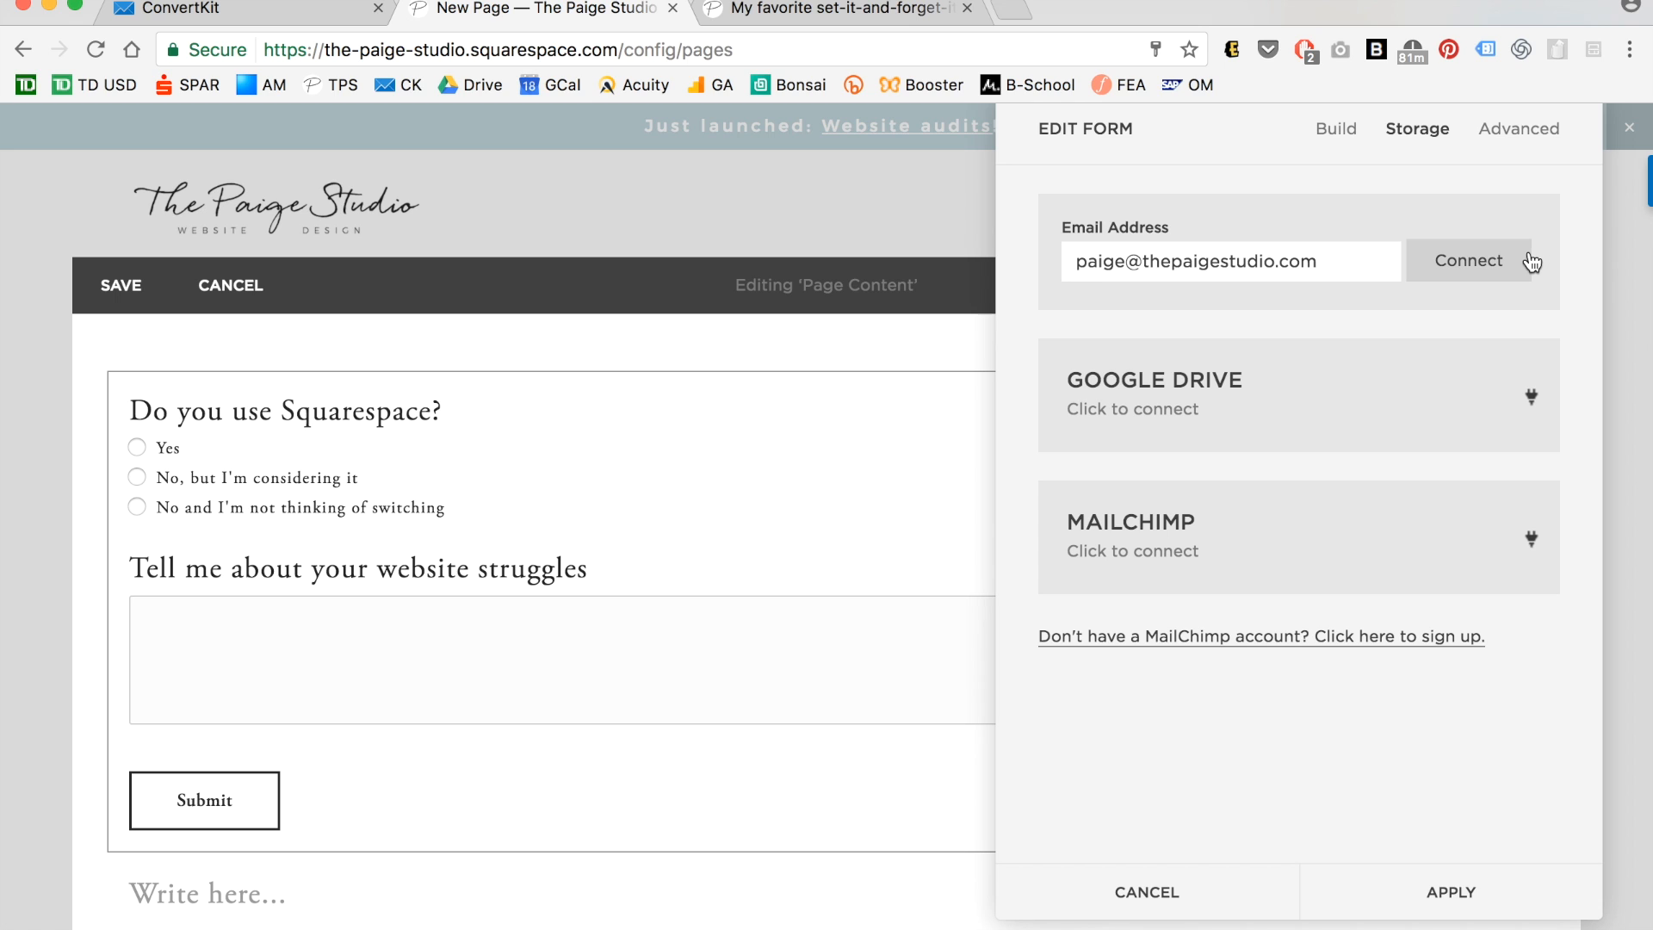
pyautogui.click(1263, 398)
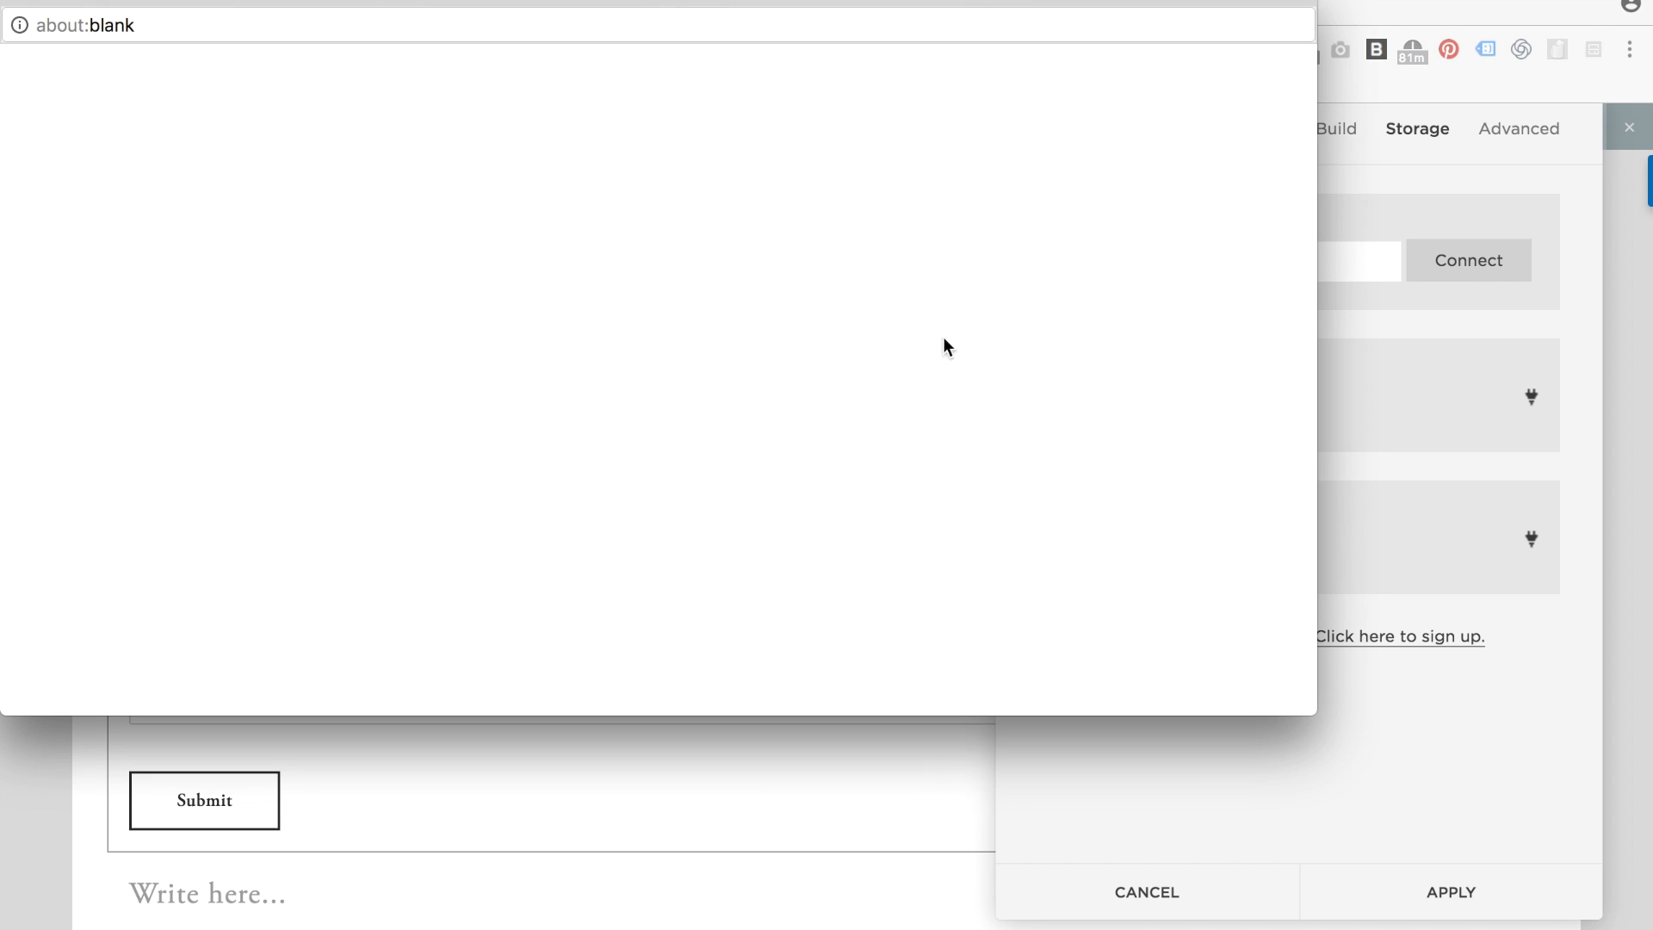
pyautogui.scroll(-2, 800, 465)
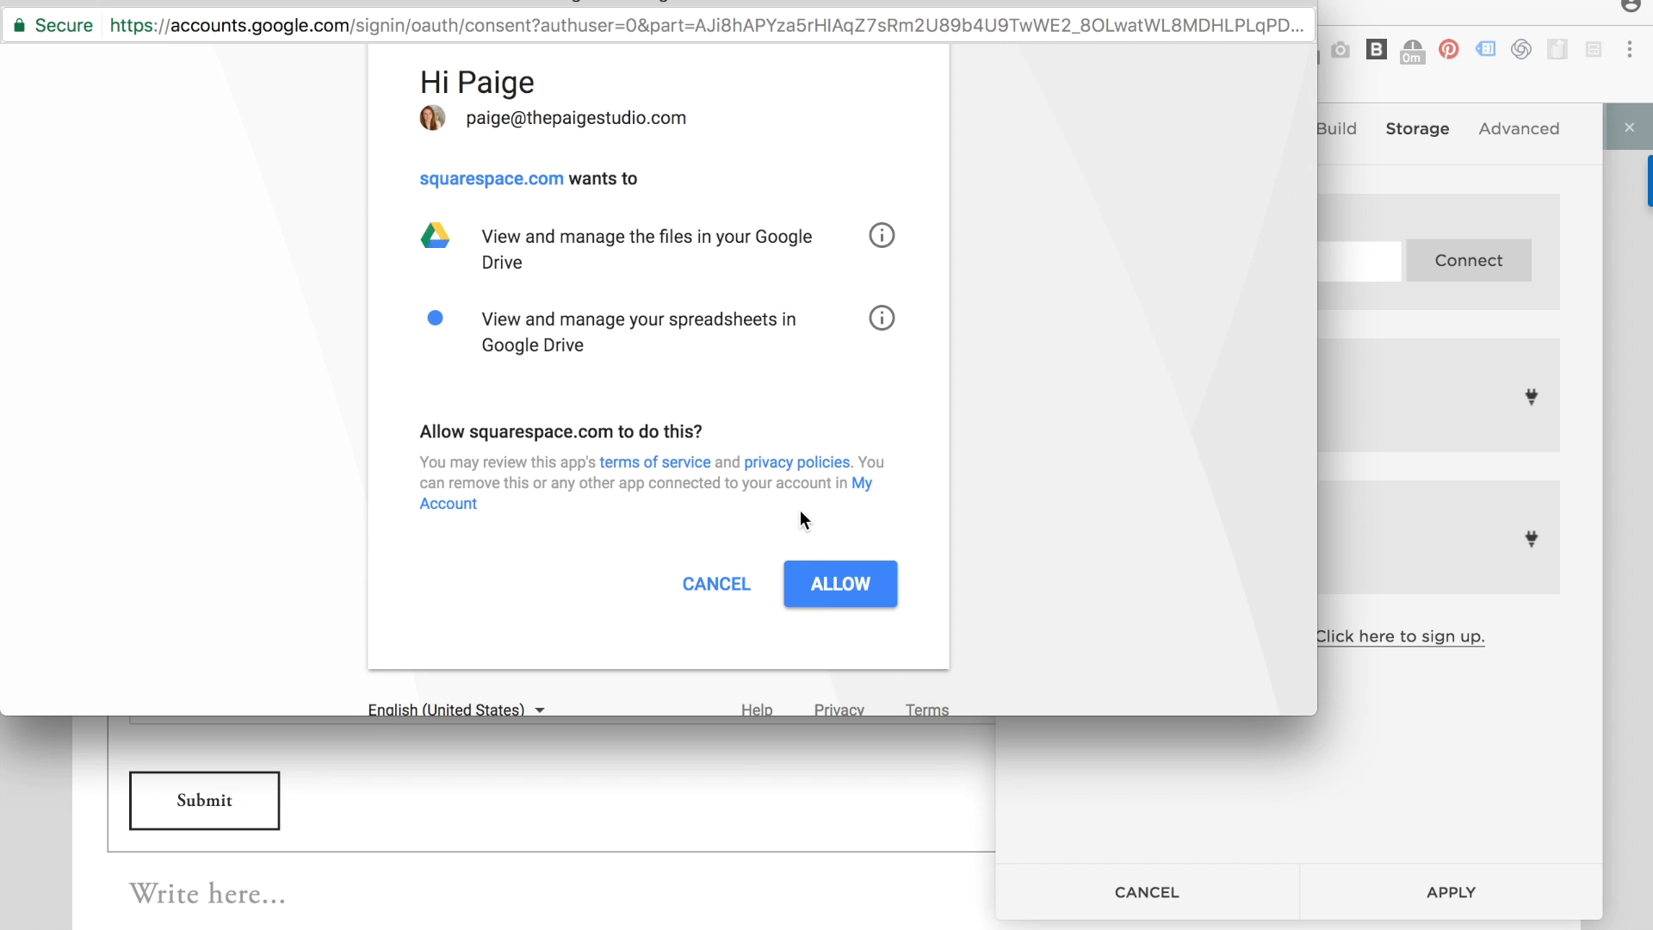
pyautogui.click(828, 593)
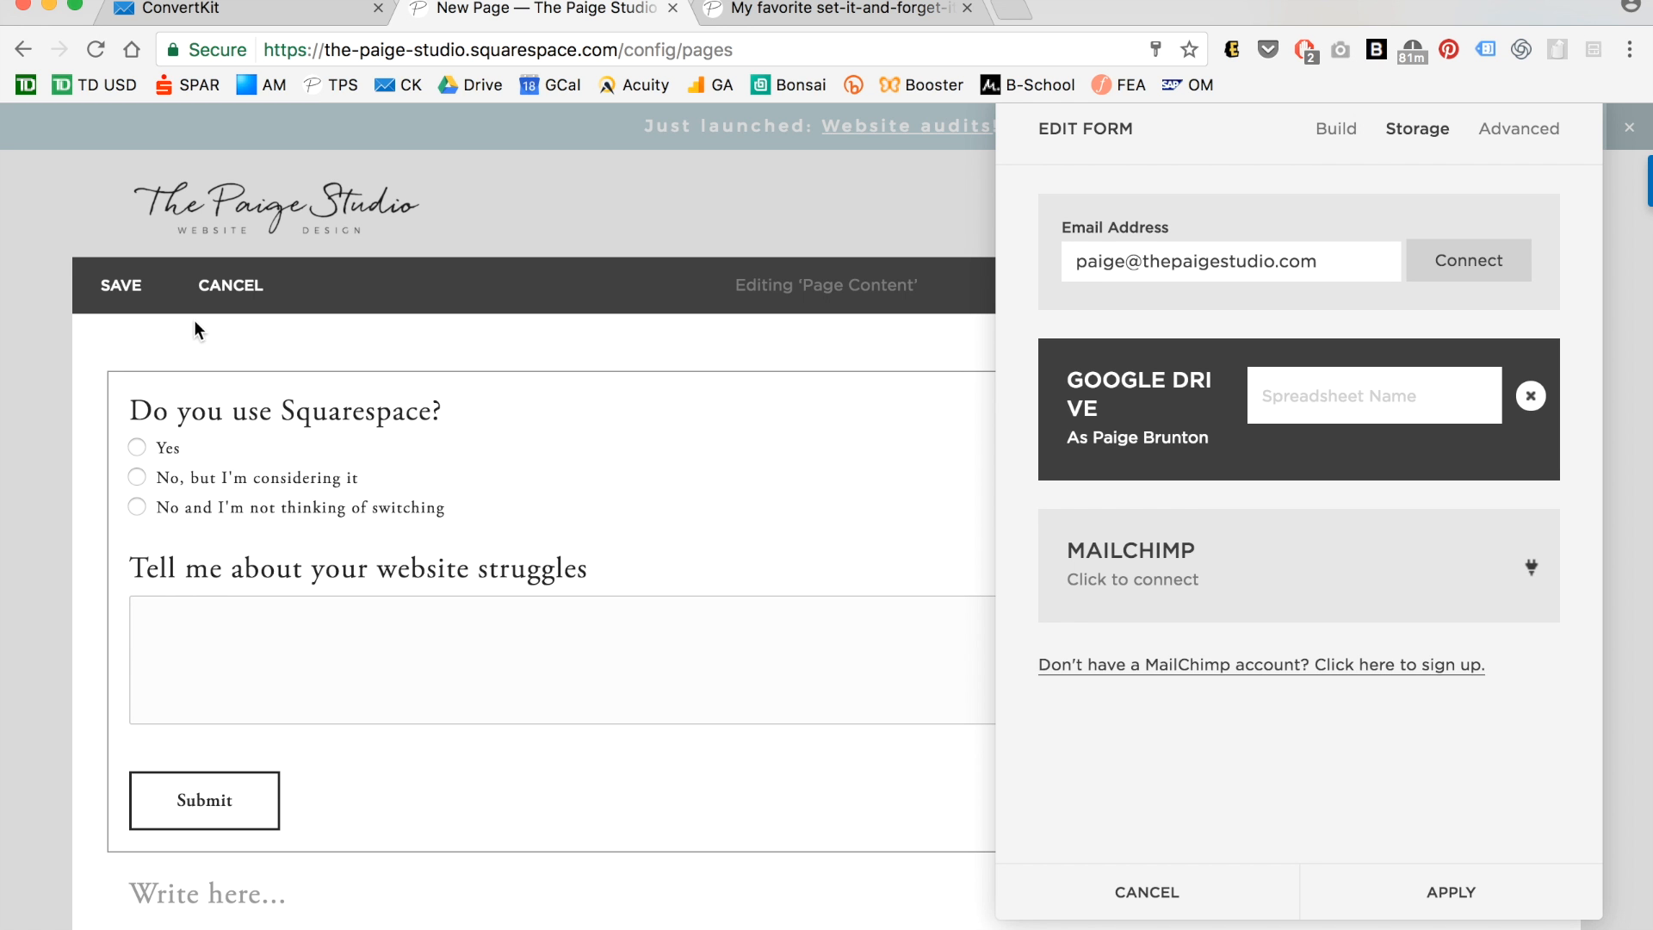
pyautogui.write('Survey responses')
pyautogui.click(1455, 887)
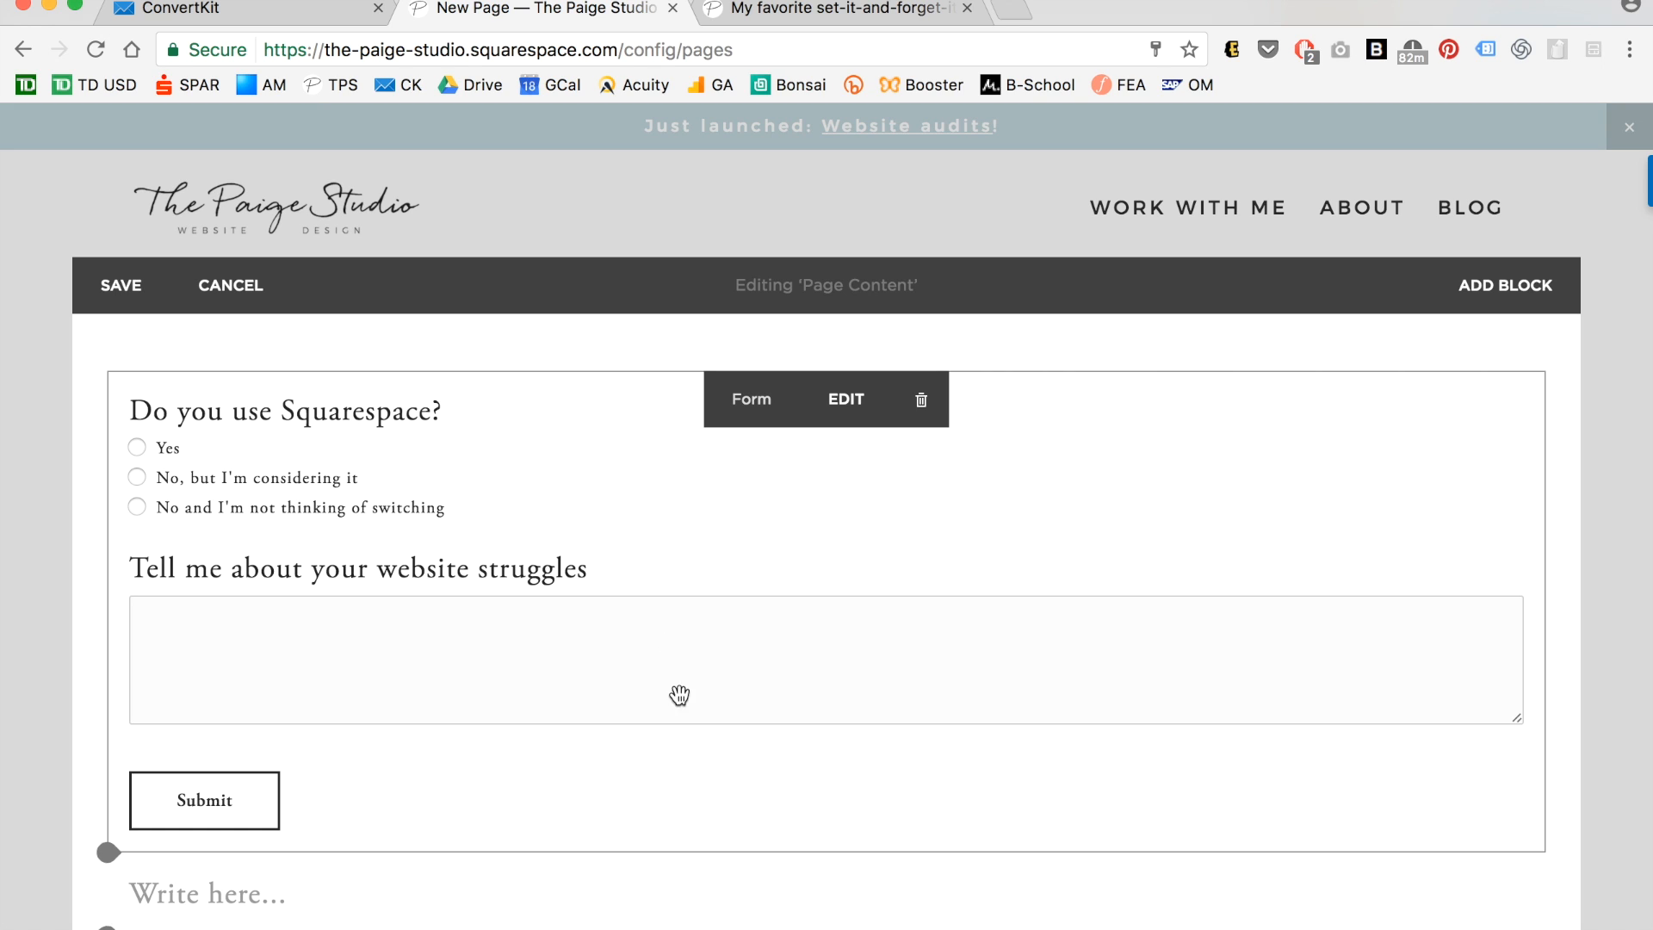
# Delete the empty text block below the form and save the page.
pyautogui.click(870, 903)
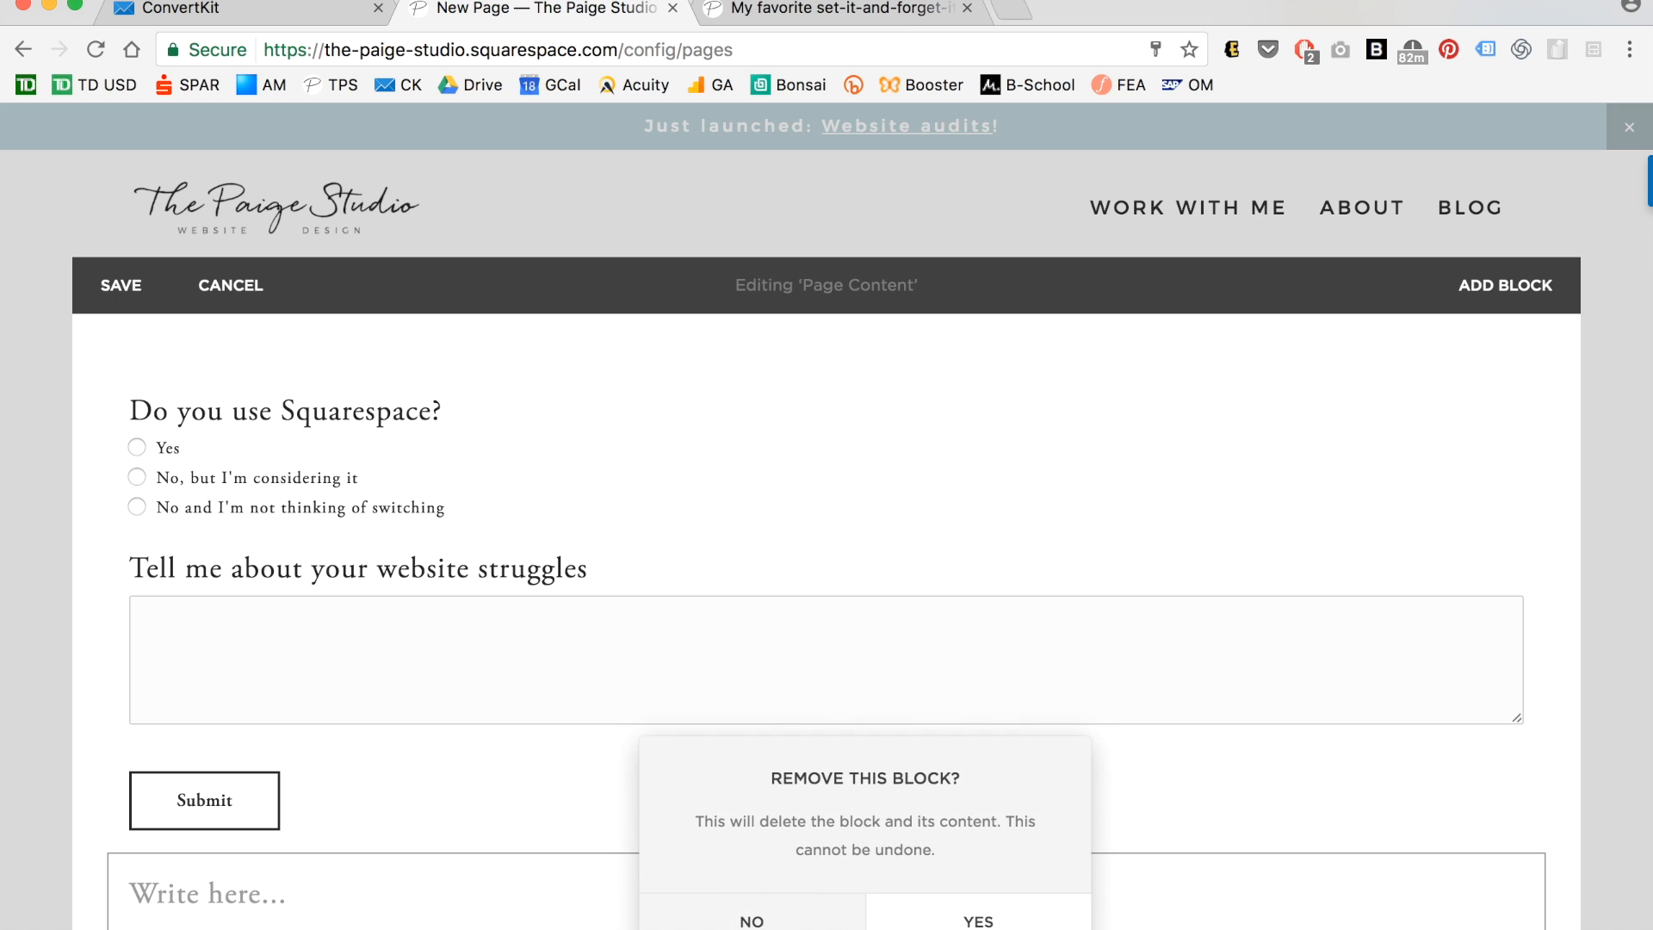
pyautogui.click(978, 916)
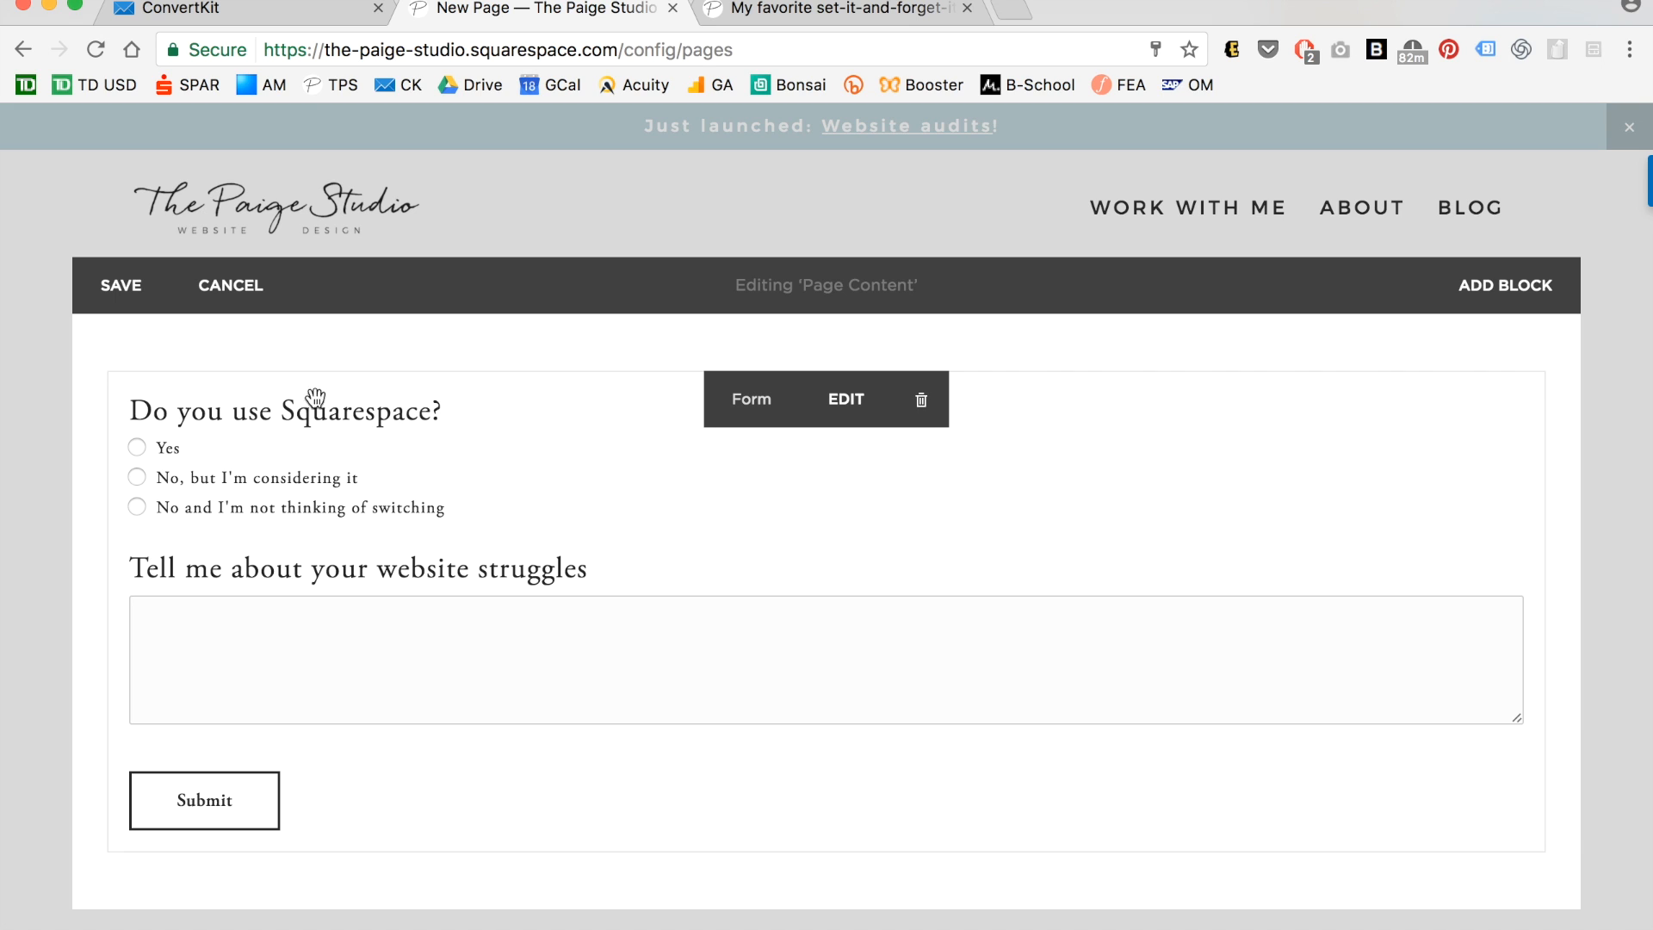
pyautogui.click(121, 288)
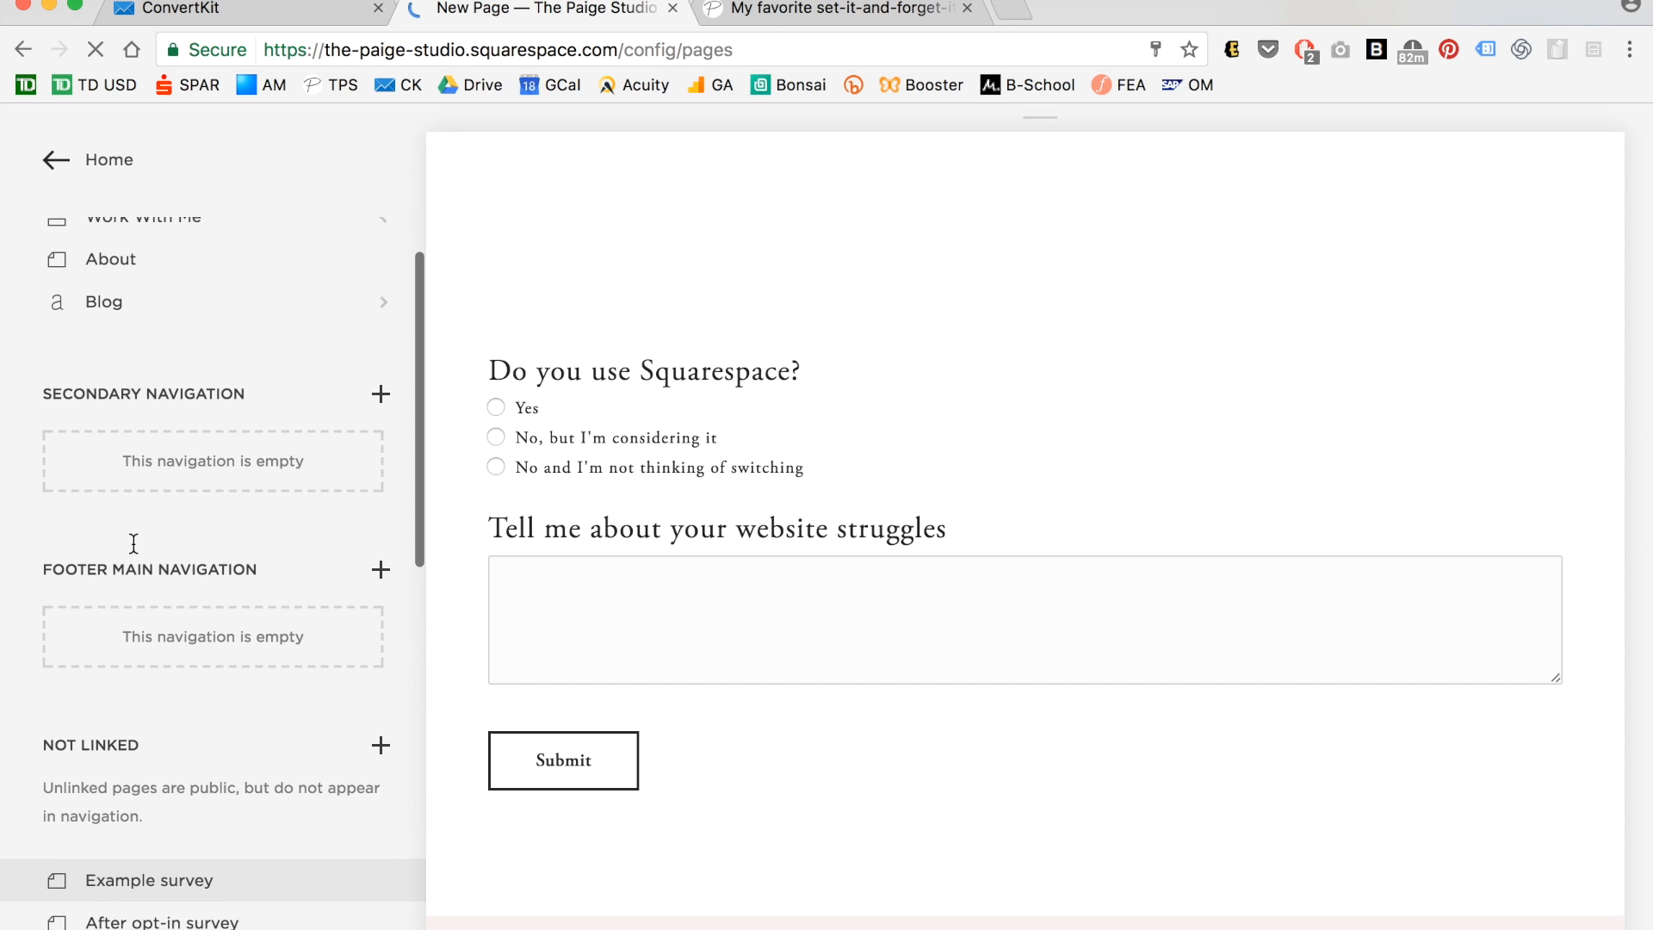
# Check the URL slug in the Example survey page's settings and save the settings.
pyautogui.moveTo(383, 839)
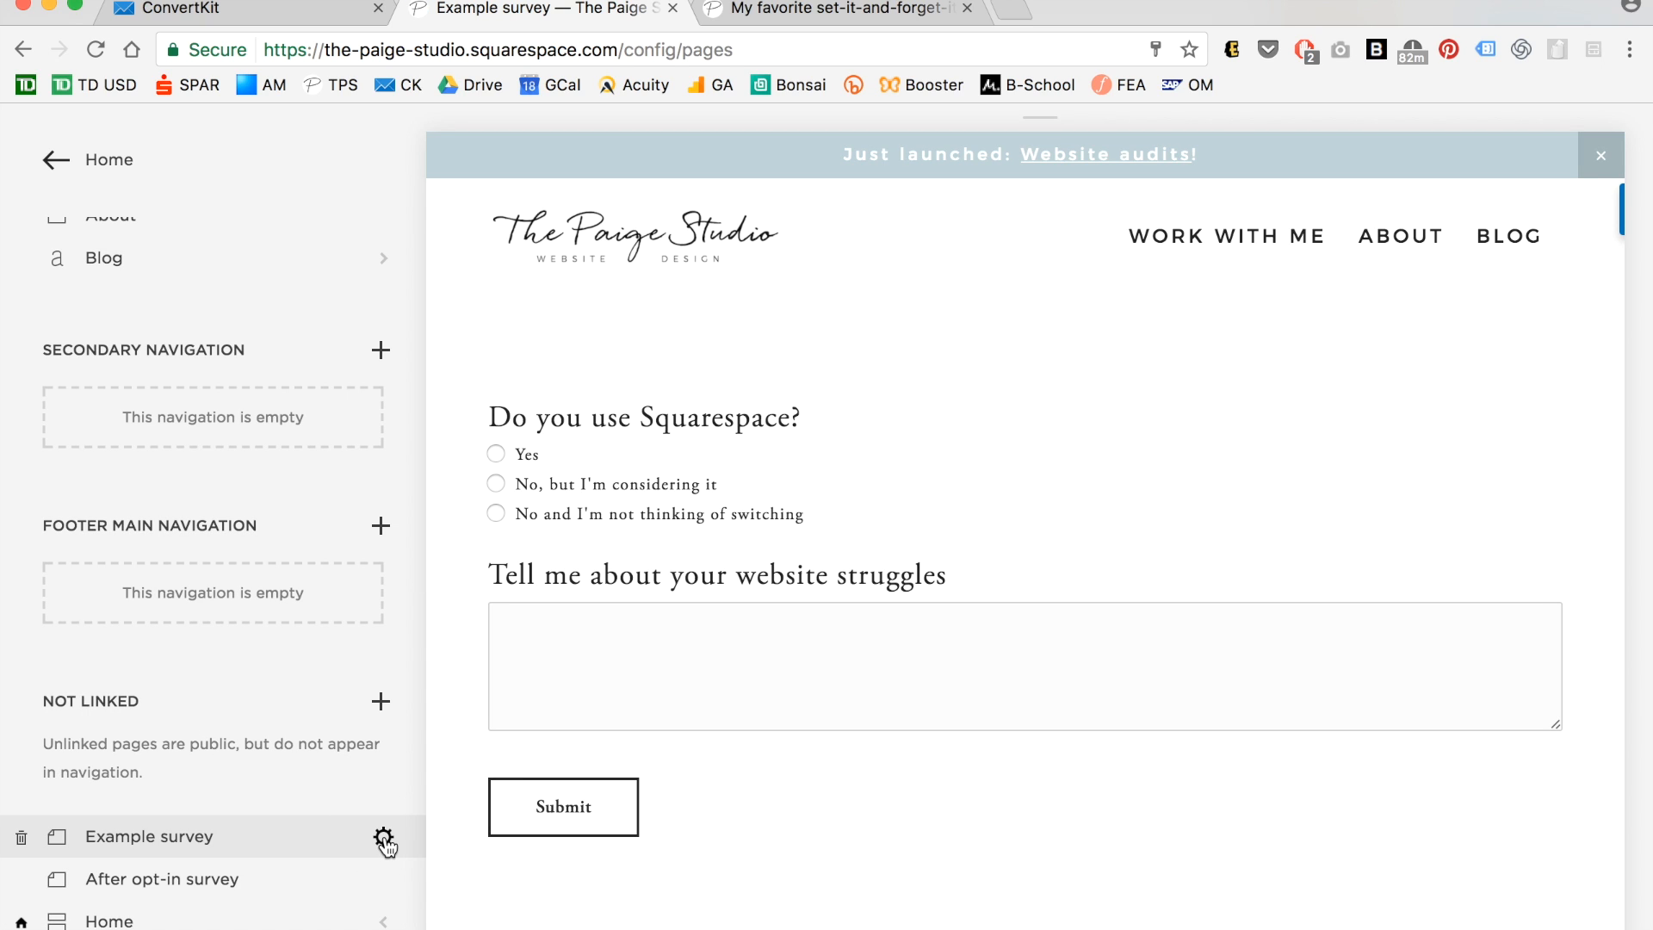
pyautogui.click(383, 837)
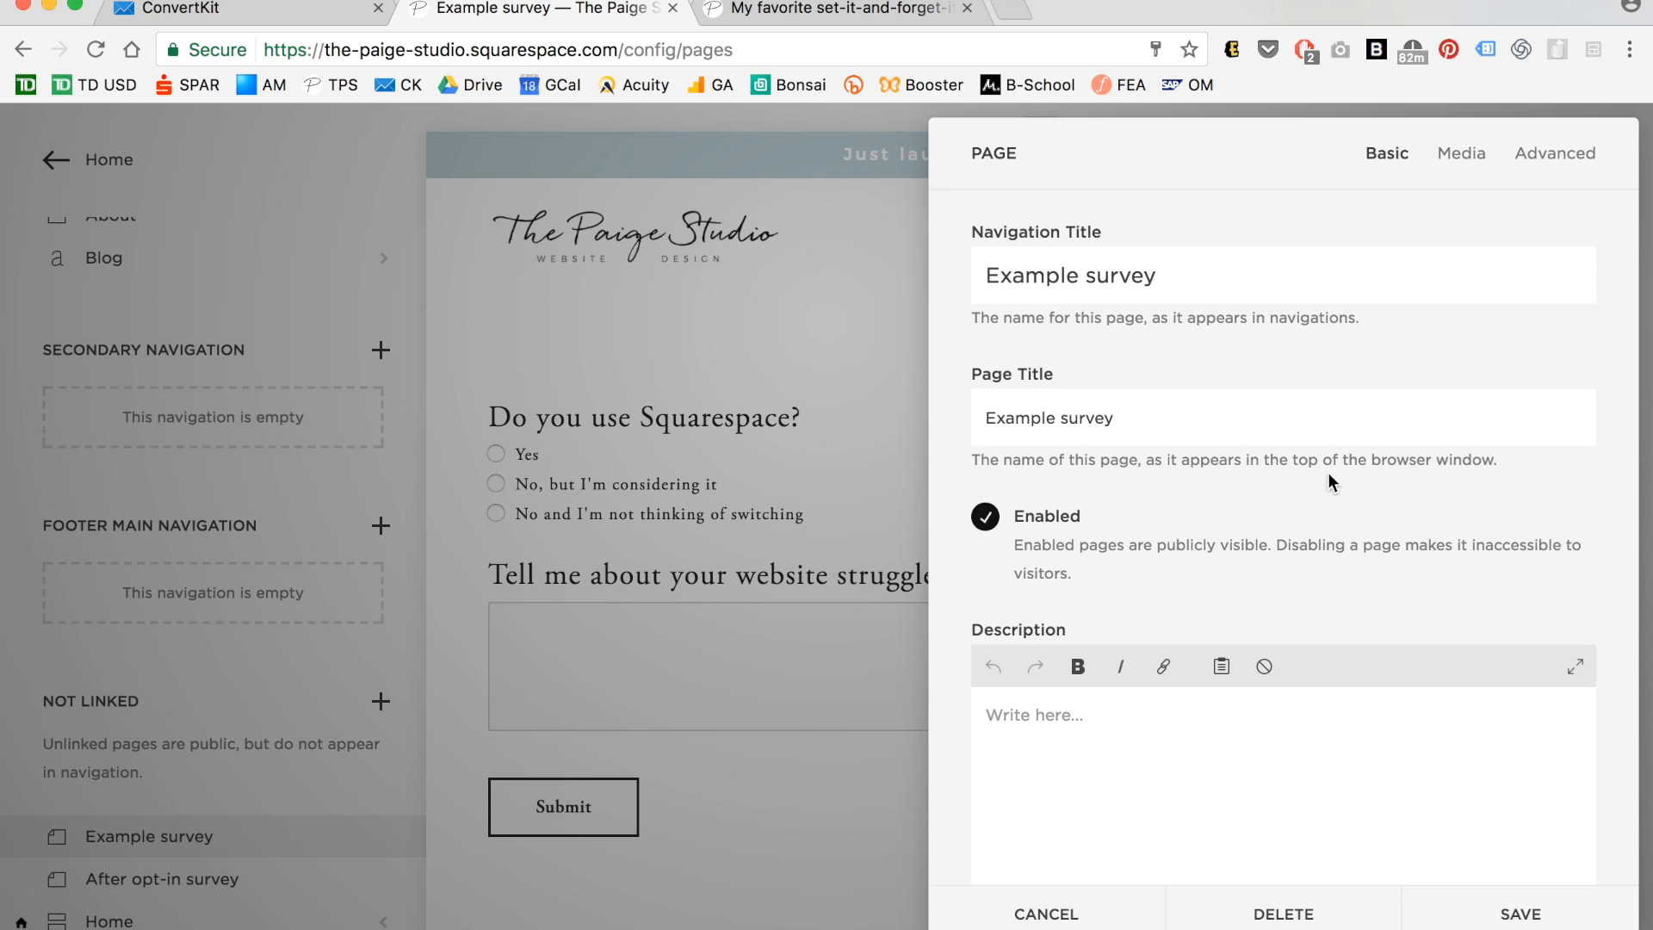
pyautogui.scroll(-6, 1326, 504)
pyautogui.scroll(-2, 1326, 504)
pyautogui.click(1149, 353)
pyautogui.moveTo(1148, 353); pyautogui.dragTo(964, 354)
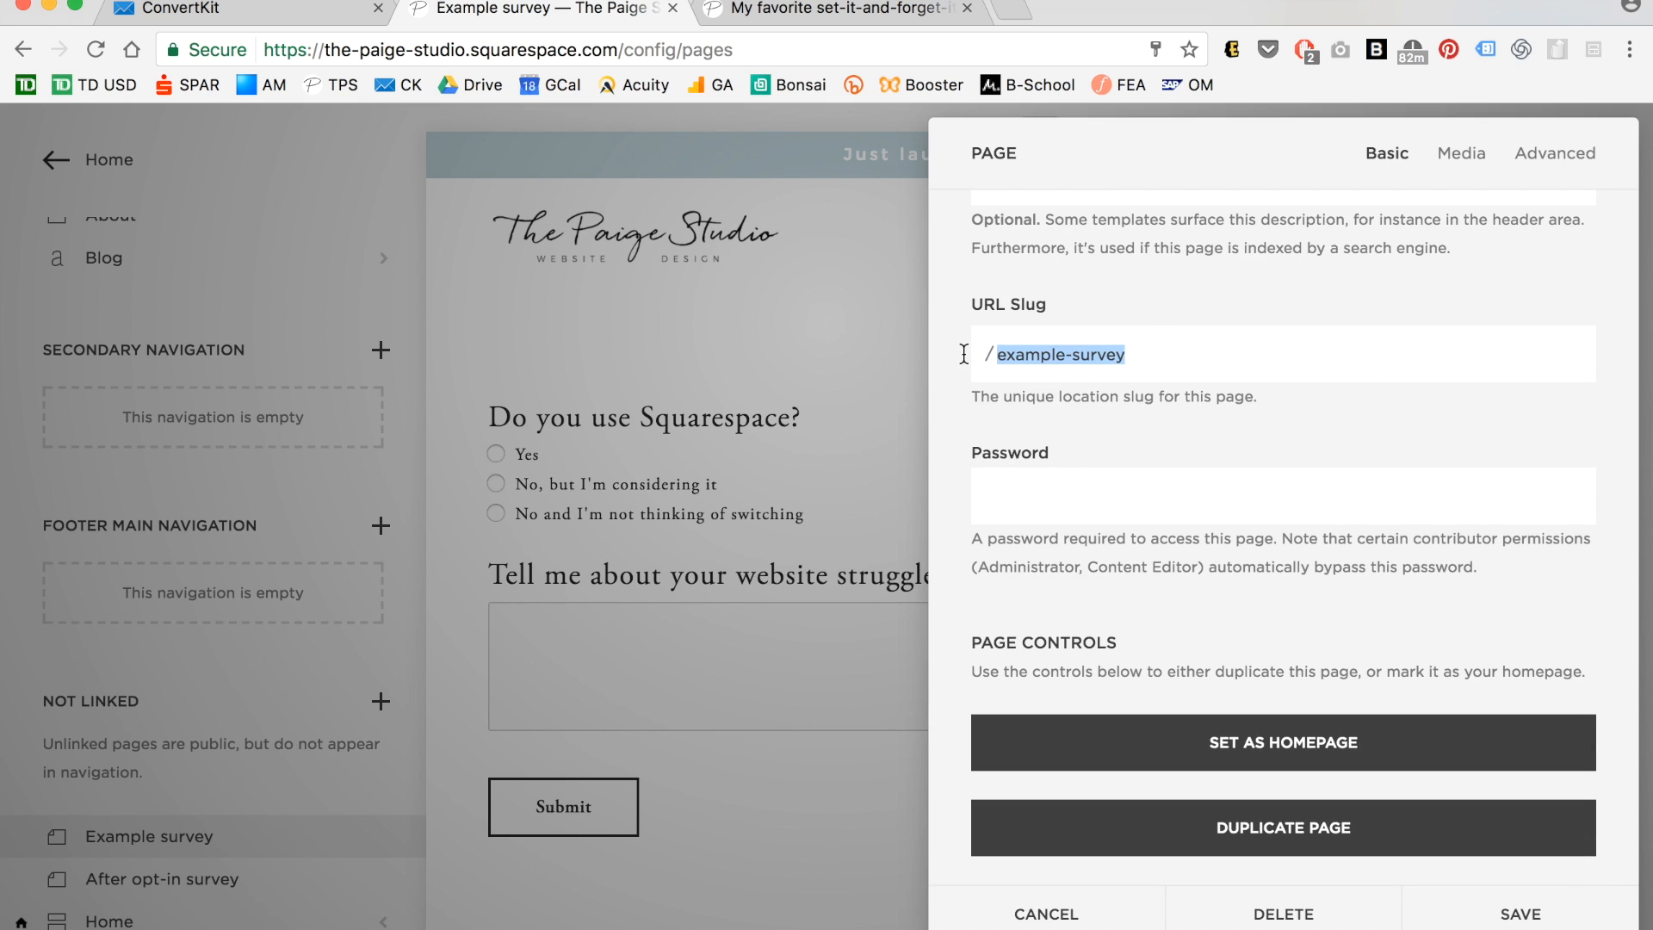
pyautogui.click(1142, 358)
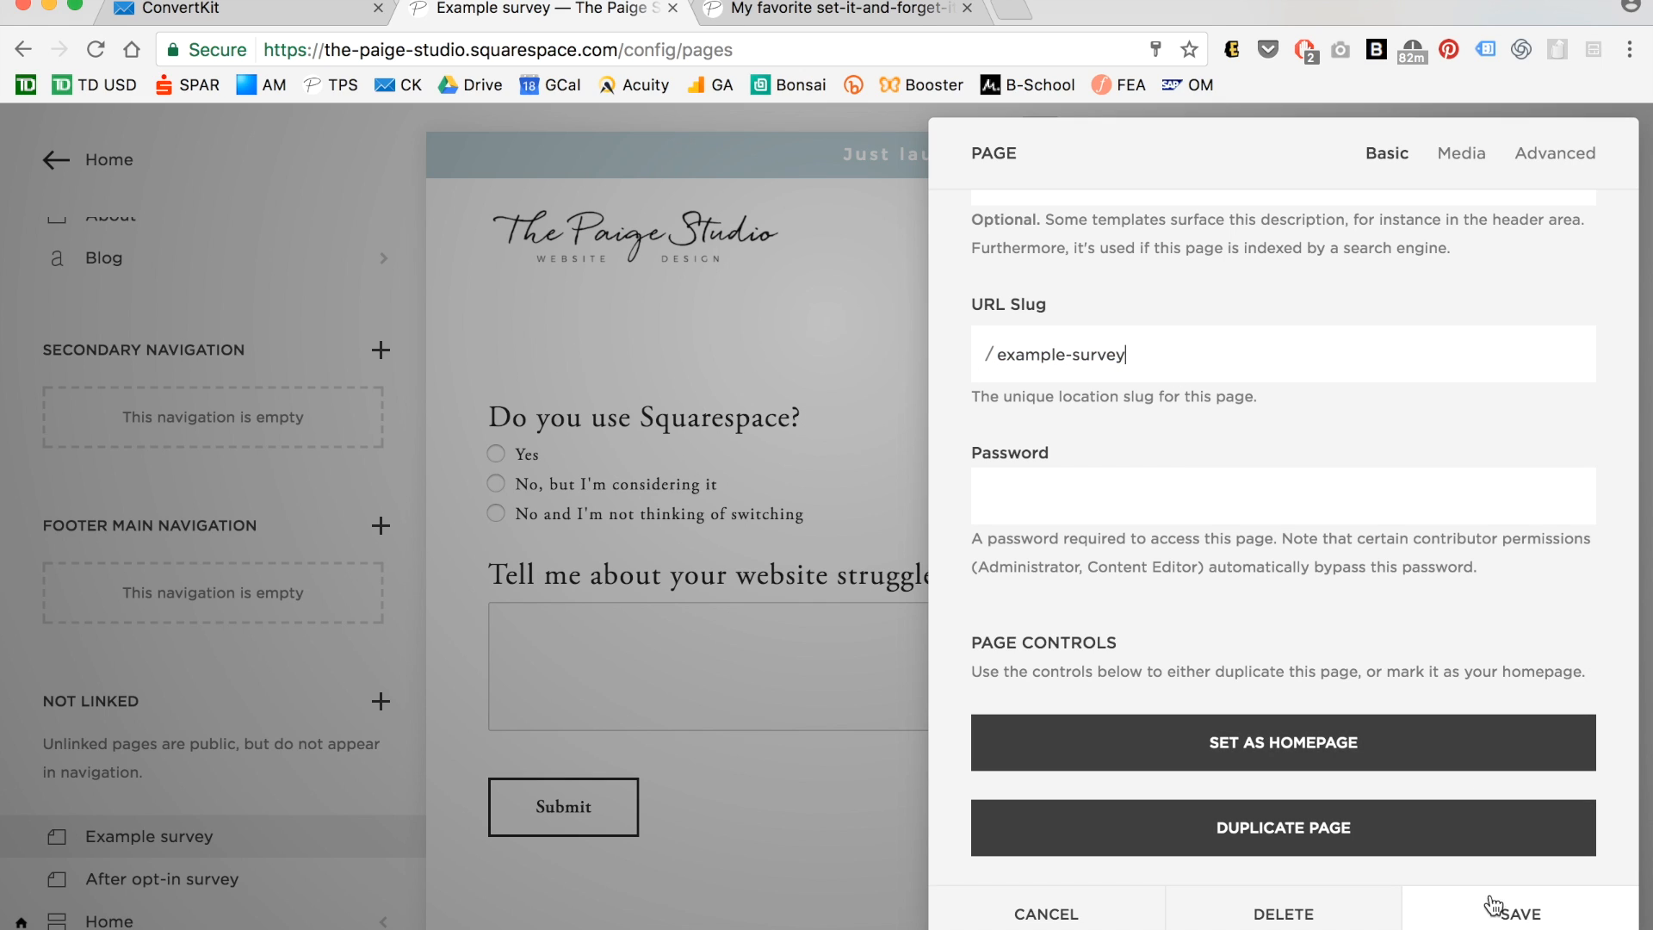
pyautogui.click(1514, 915)
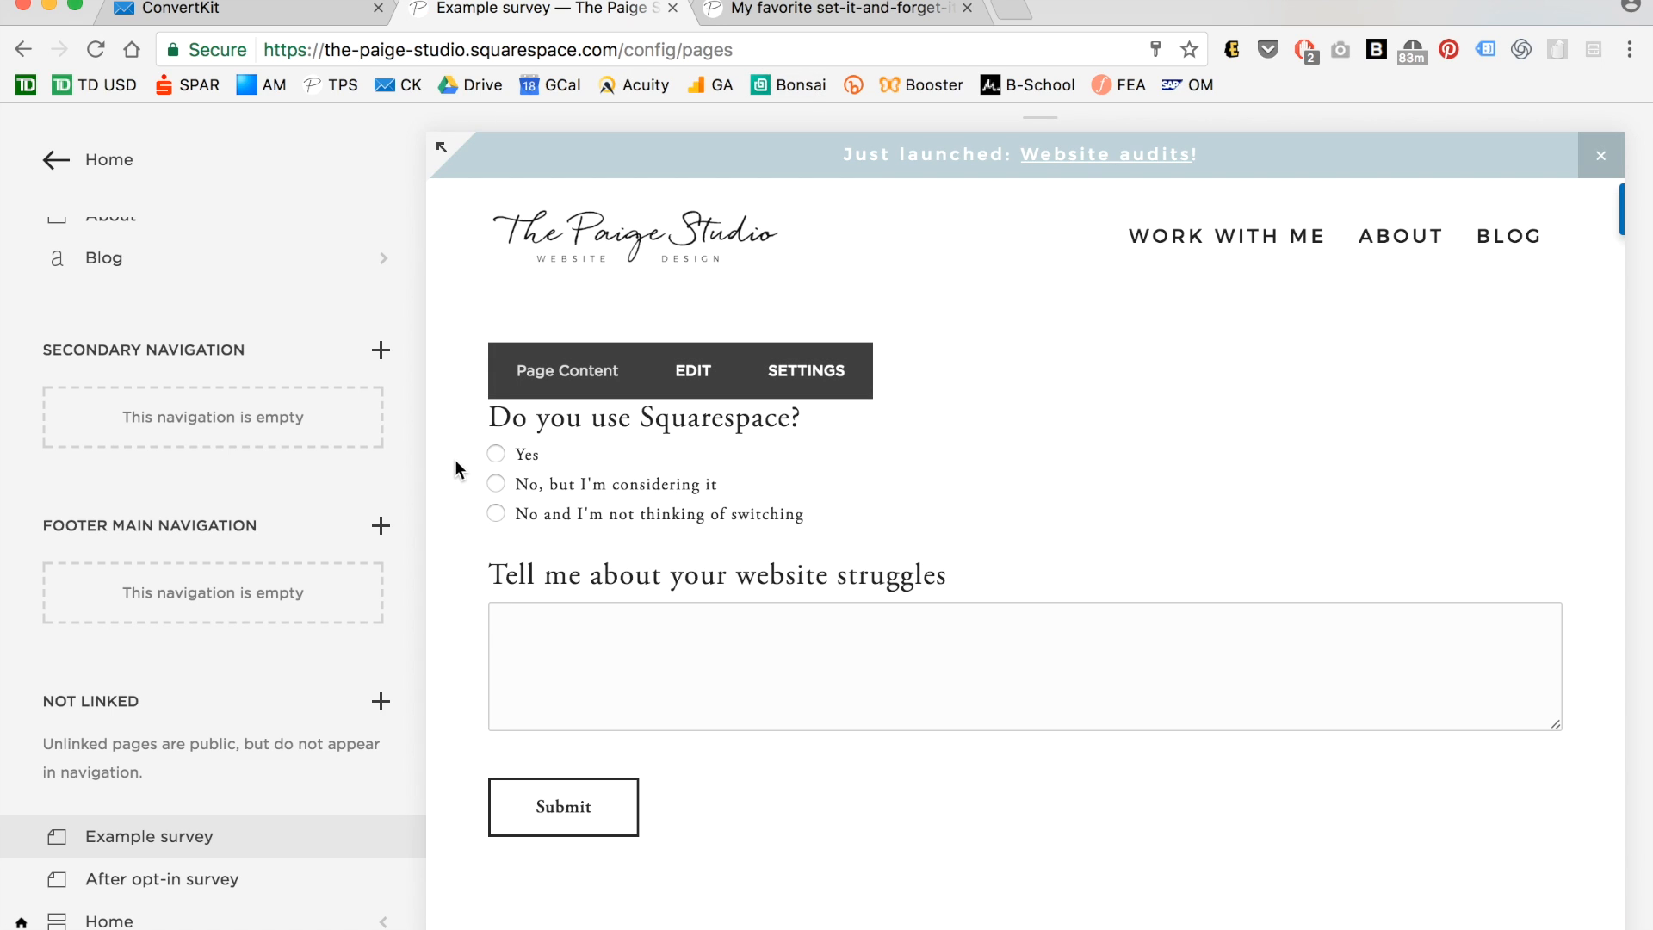
# Switch to ConvertKit and review the workbook opt-in form's incentive email message, thank-you page and special options.
pyautogui.click(313, 15)
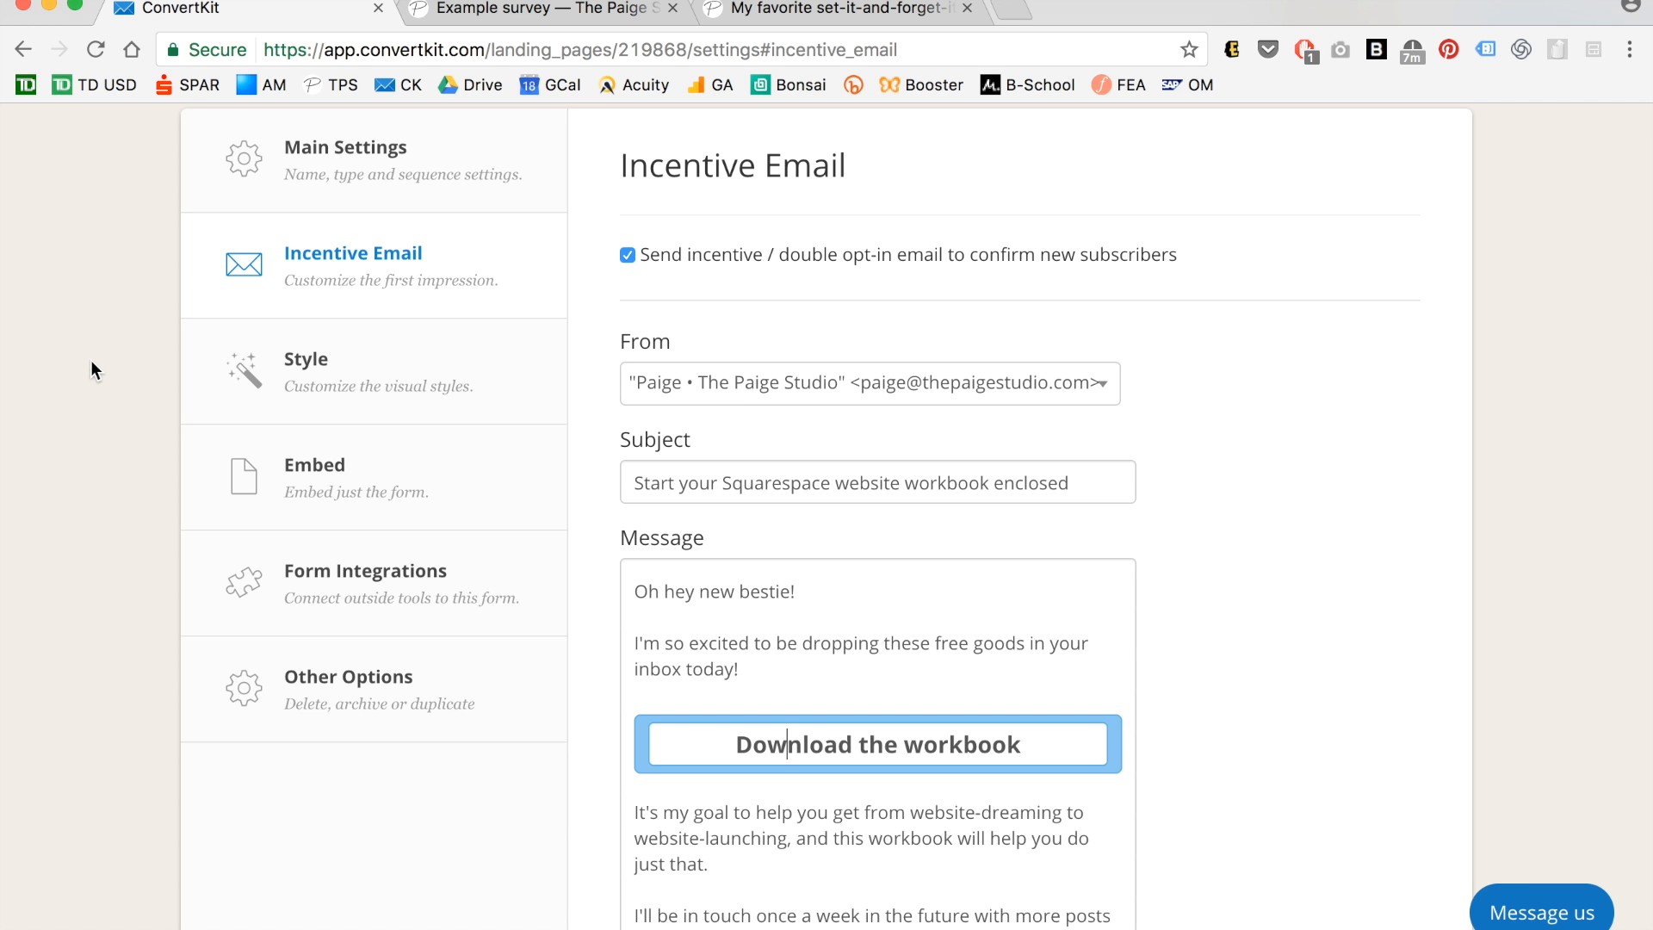
pyautogui.scroll(-1, 90, 360)
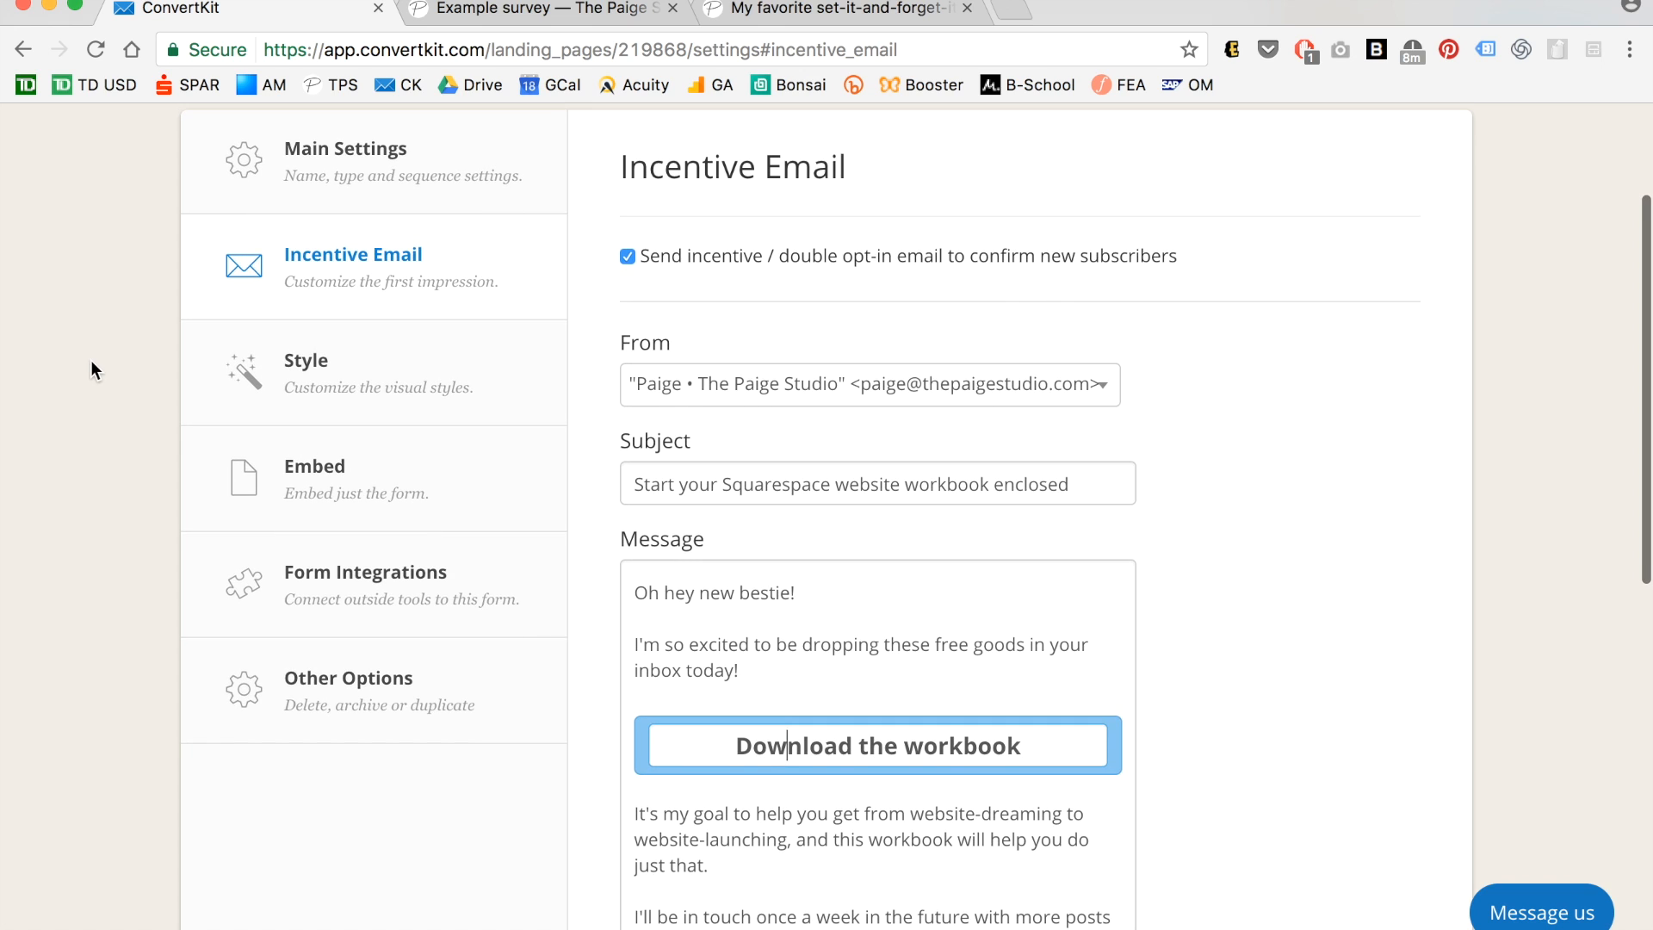
pyautogui.scroll(2, 90, 359)
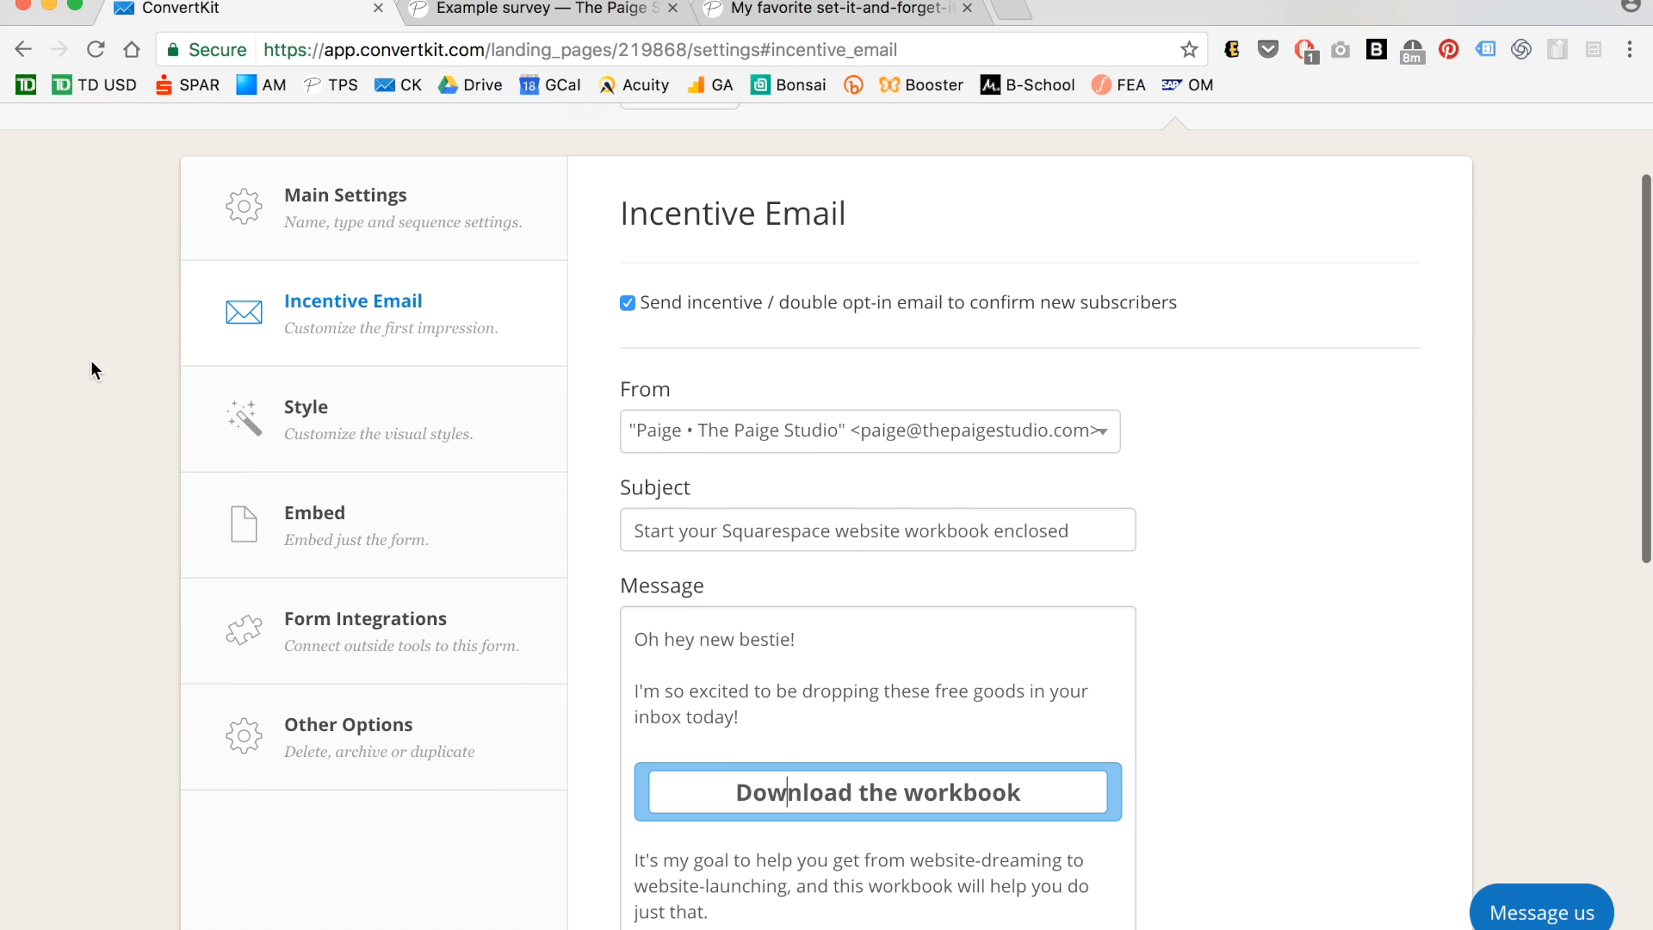
pyautogui.scroll(2, 91, 360)
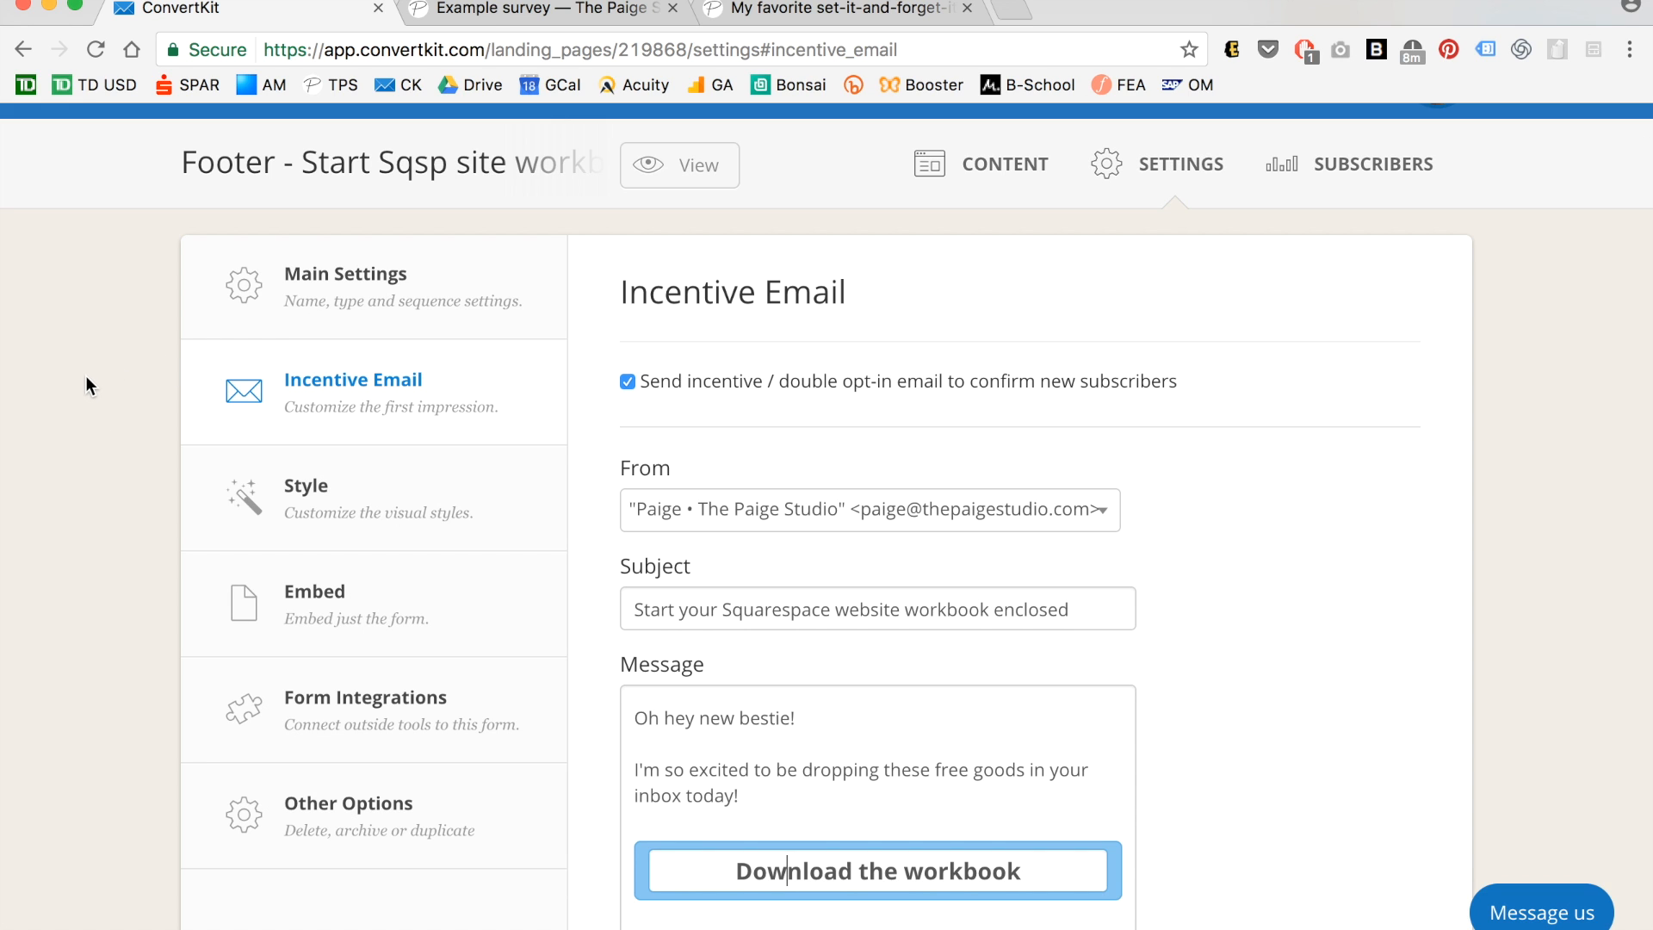
pyautogui.scroll(-4, 87, 379)
pyautogui.scroll(-1, 85, 375)
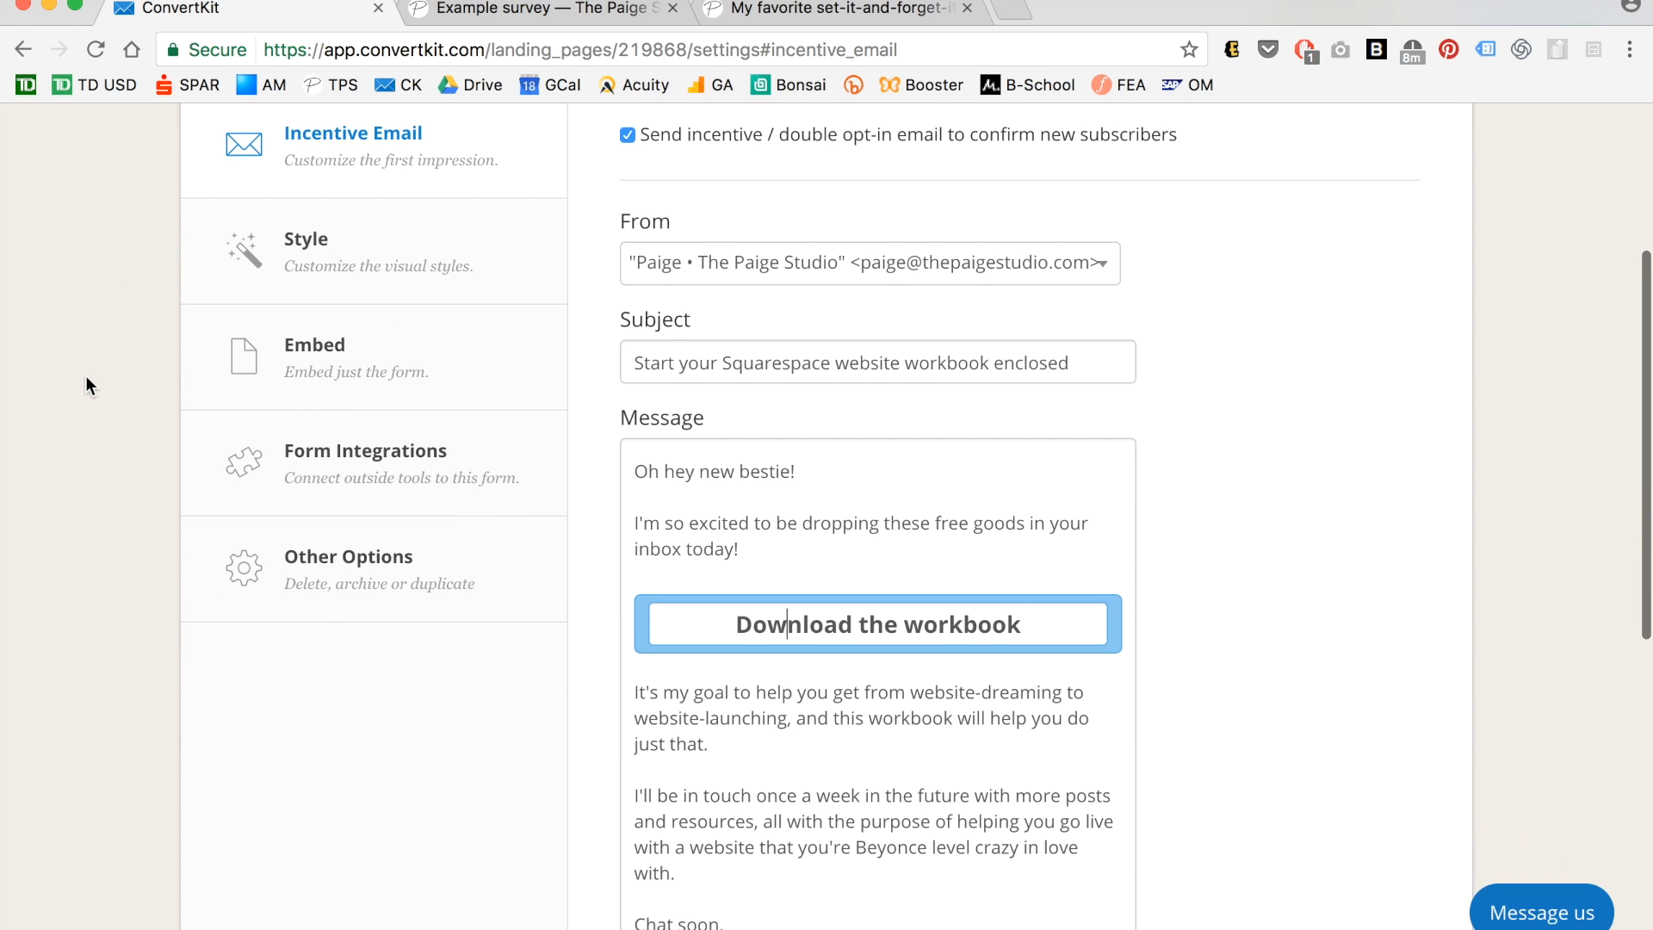
pyautogui.scroll(3, 85, 384)
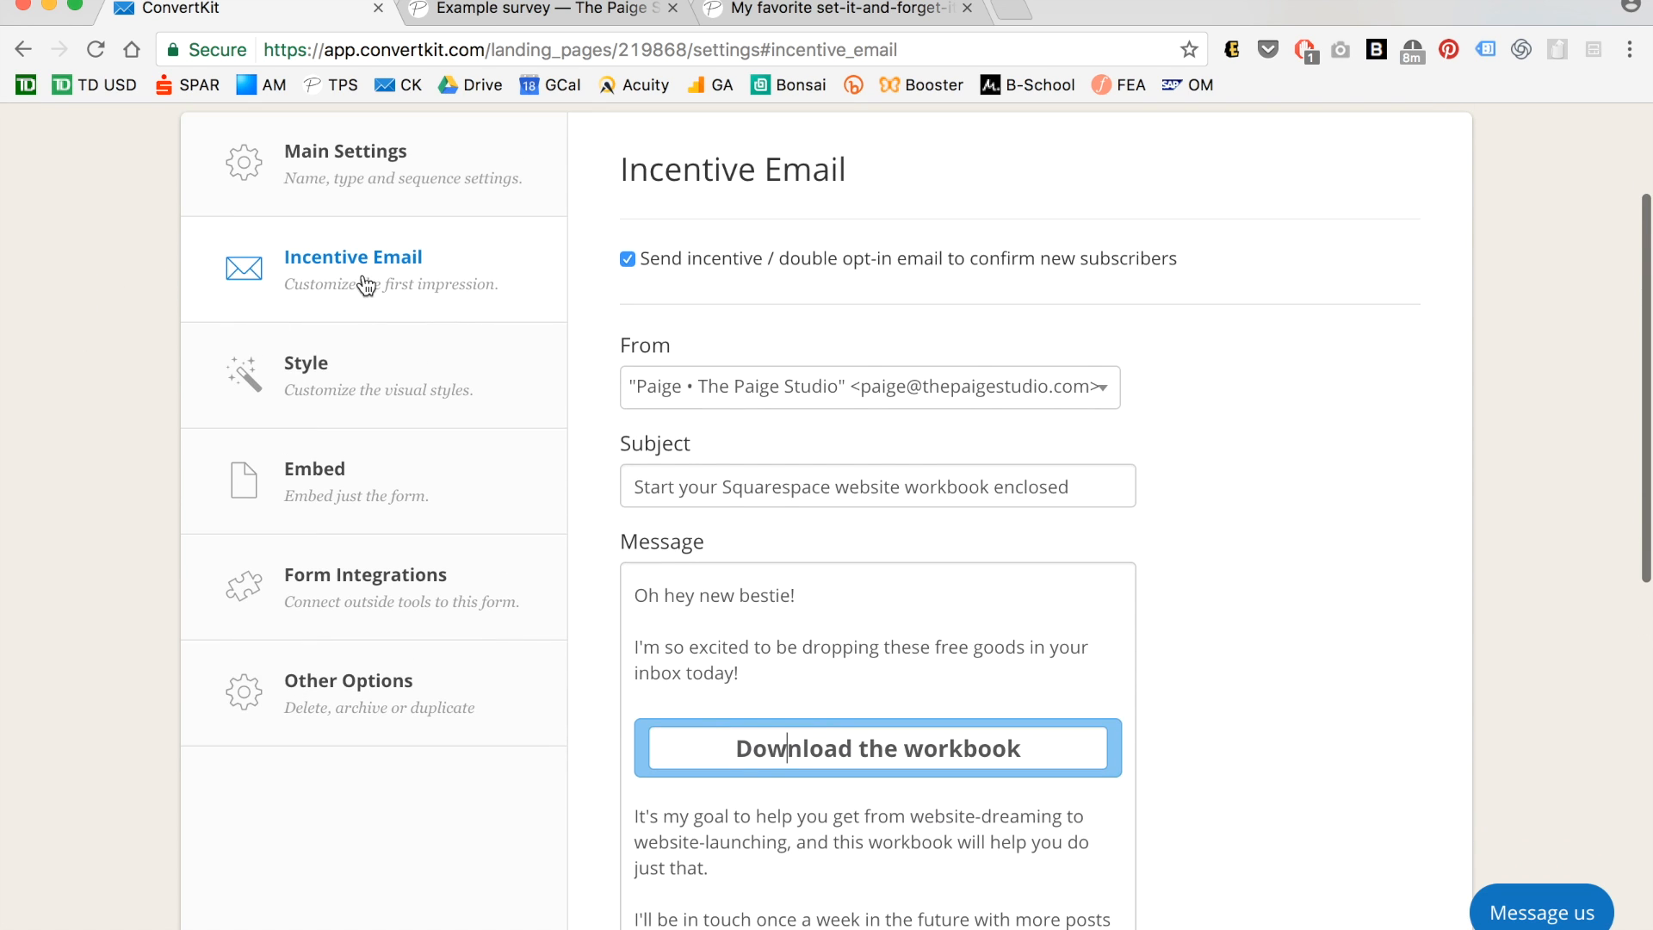
pyautogui.scroll(-12, 585, 338)
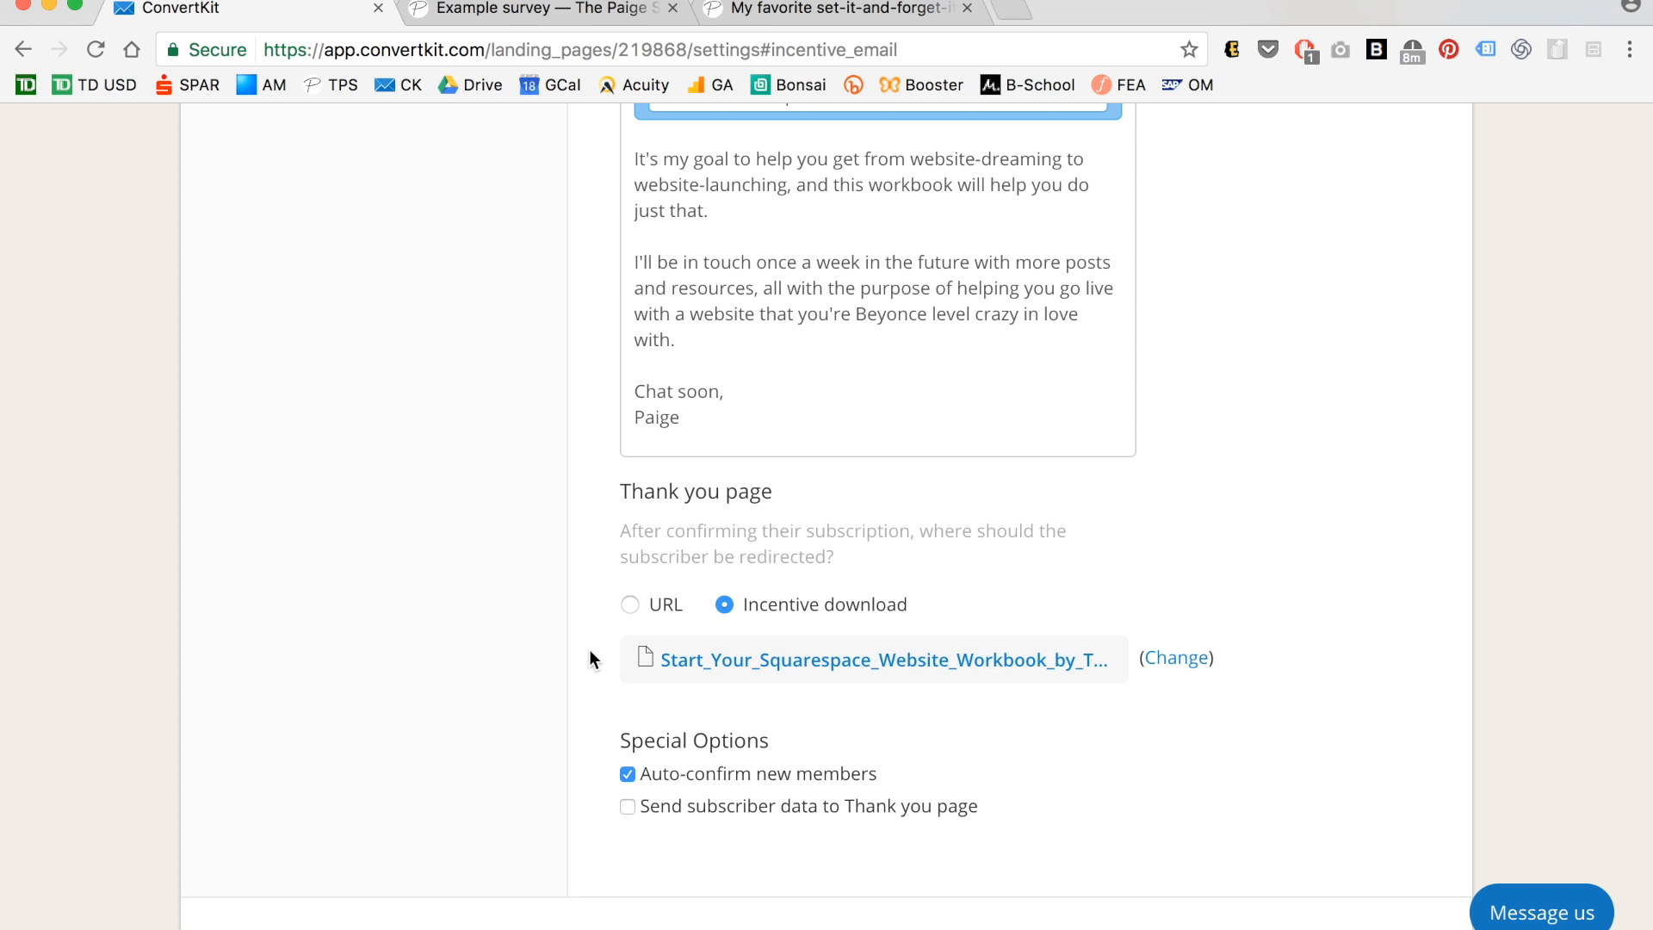
pyautogui.scroll(8, 590, 652)
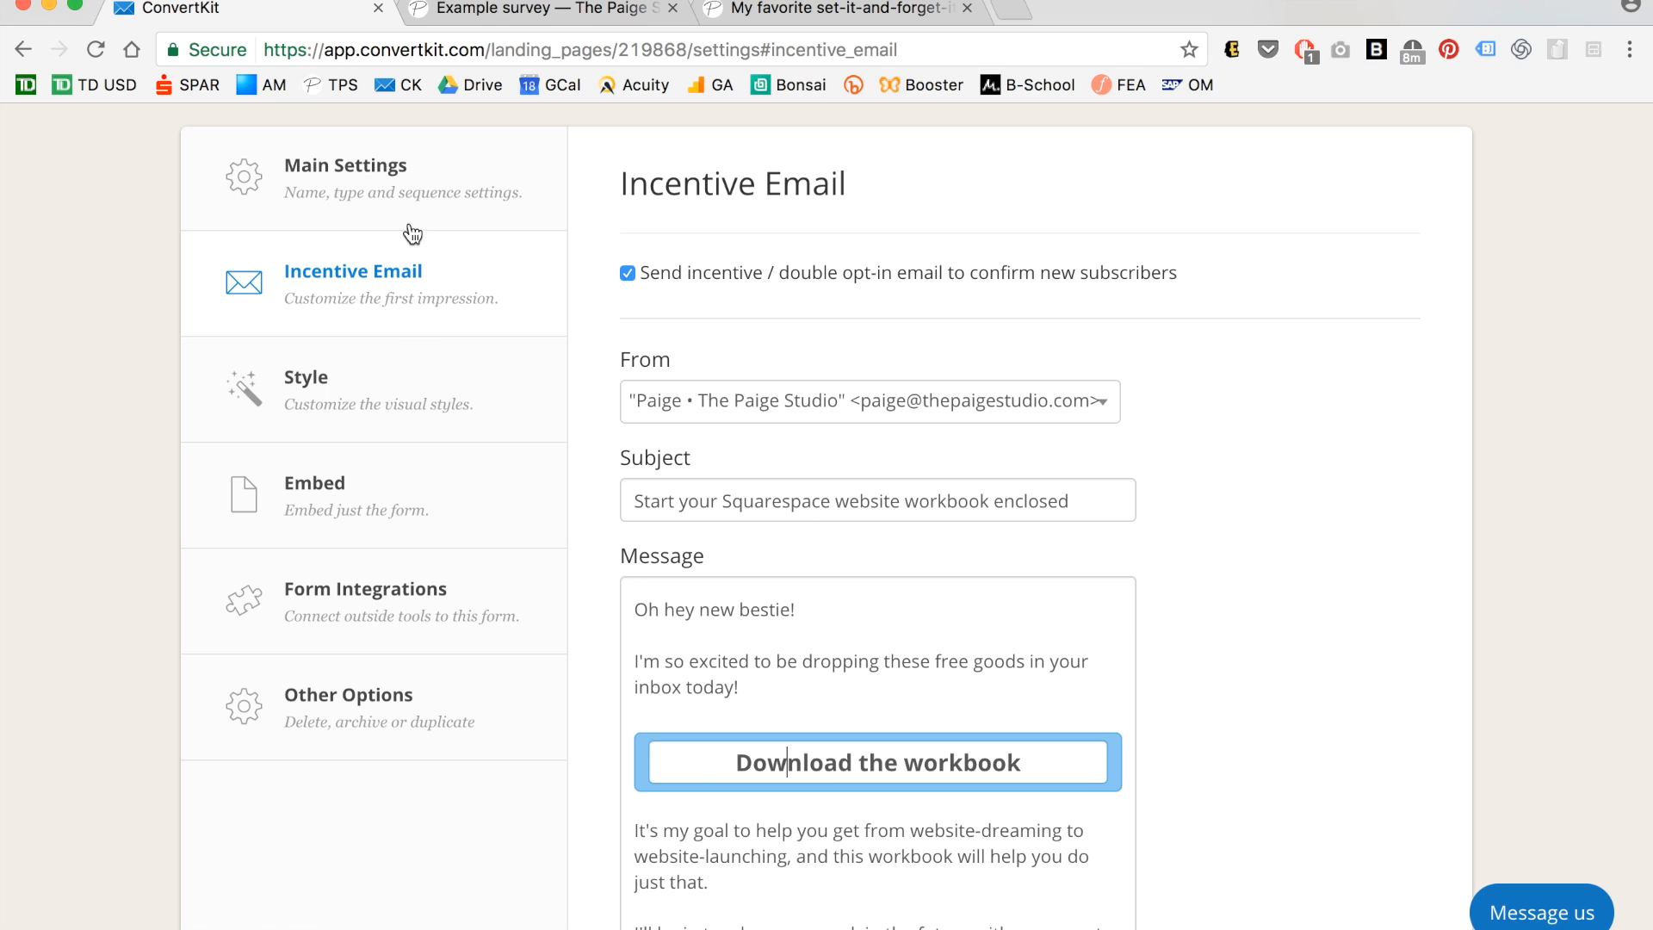
pyautogui.click(380, 166)
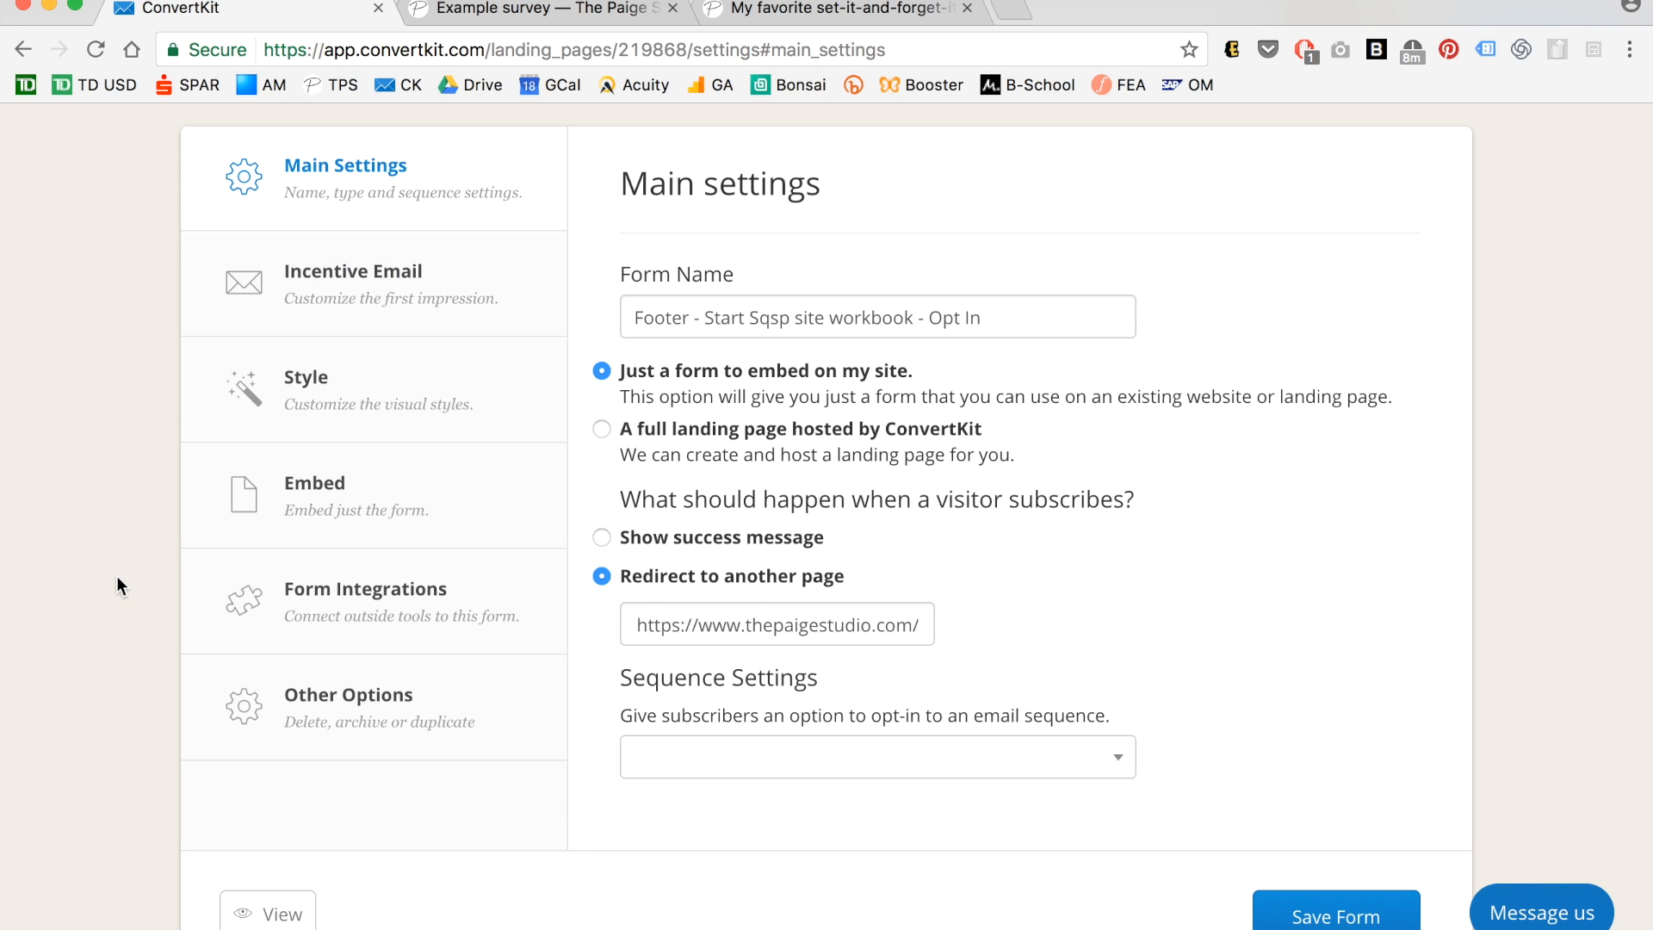
pyautogui.scroll(-1, 116, 575)
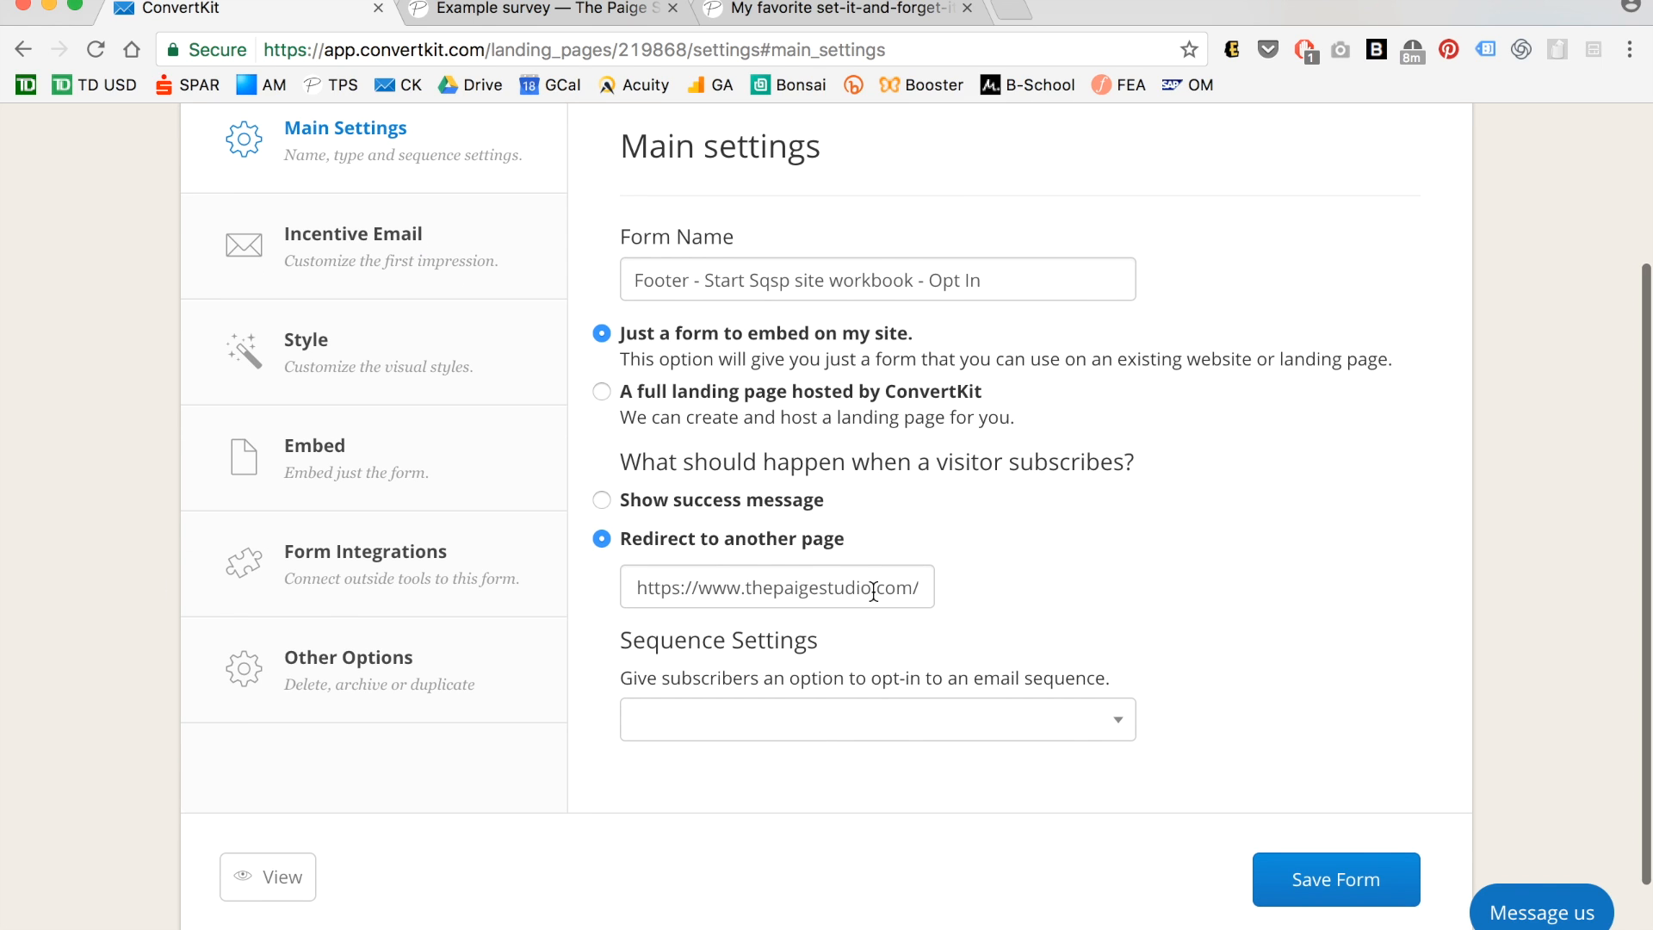
pyautogui.click(919, 590)
pyautogui.write('after-optin')
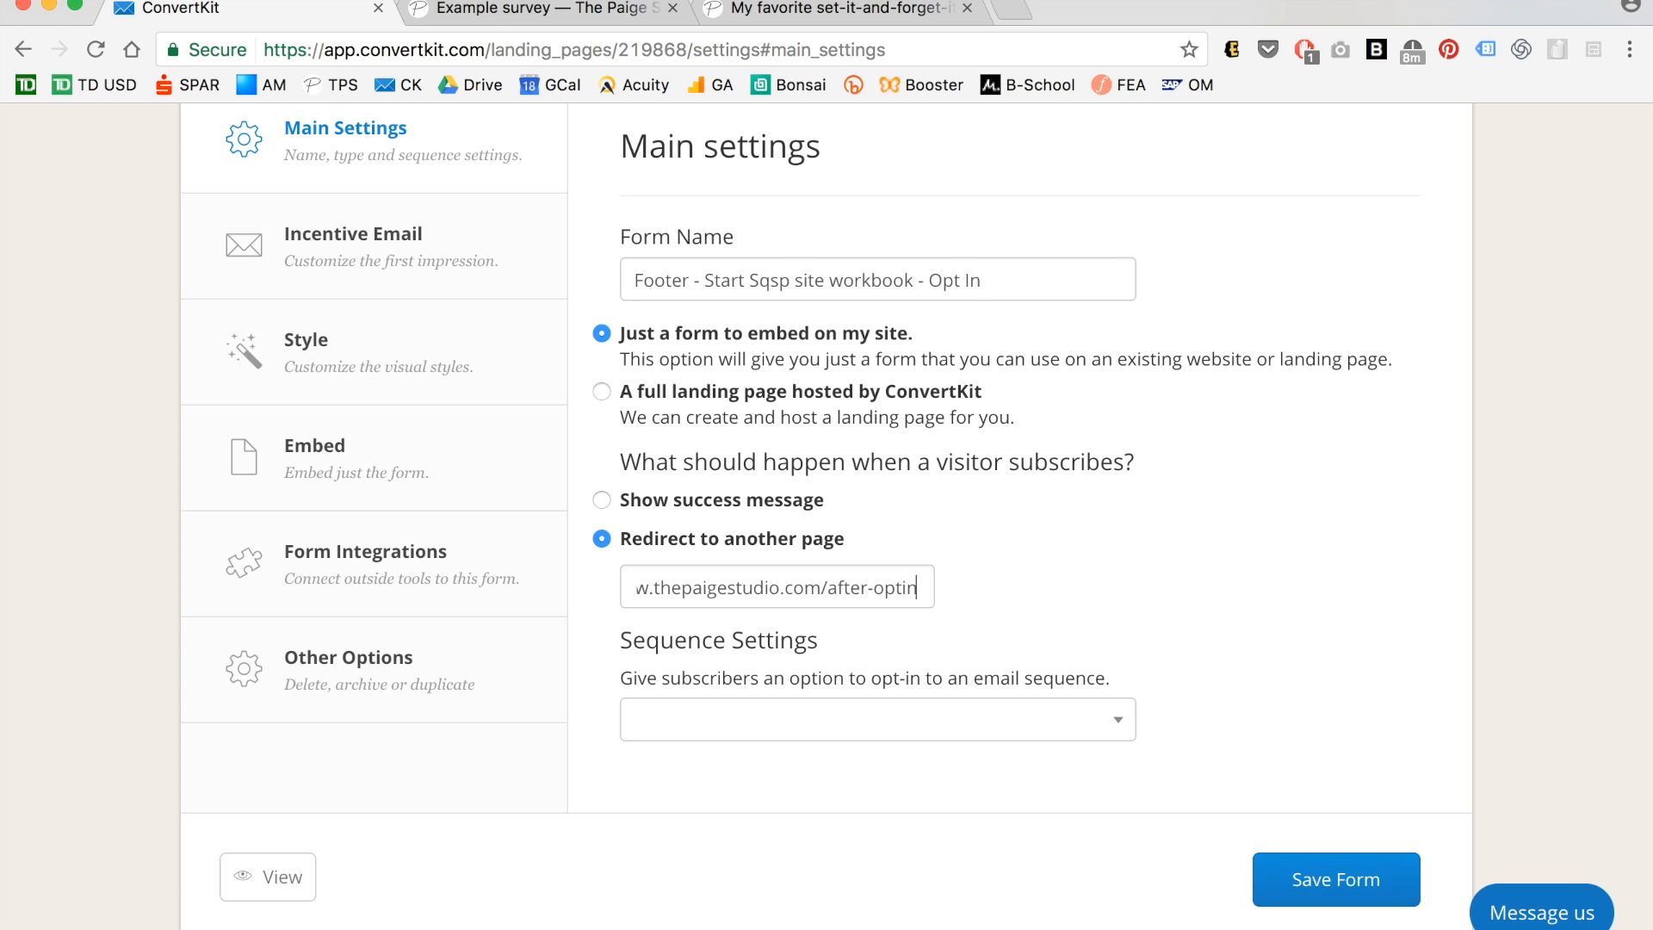
pyautogui.press('BackSpace')
pyautogui.press('BackSpace')
pyautogui.press('BackSpace')
pyautogui.press('BackSpace')
pyautogui.press('BackSpace')
pyautogui.press('BackSpace')
pyautogui.press('BackSpace')
pyautogui.press('BackSpace')
pyautogui.press('BackSpace')
pyautogui.press('BackSpace')
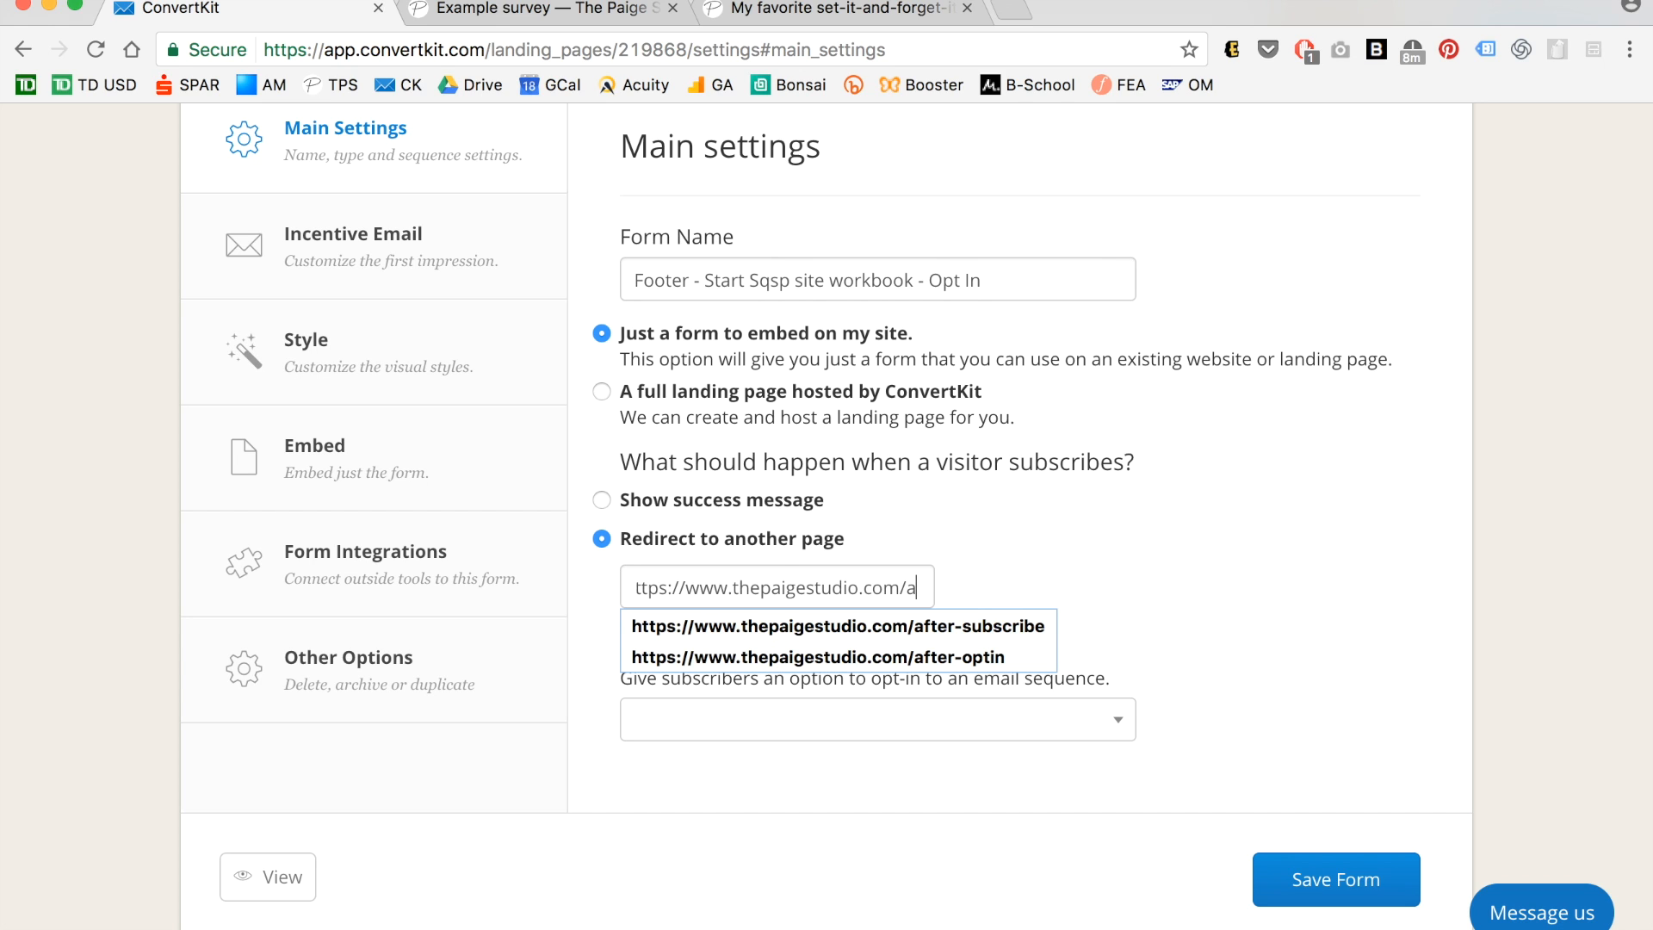
pyautogui.press('BackSpace')
pyautogui.write('example-survey')
pyautogui.press('Up')
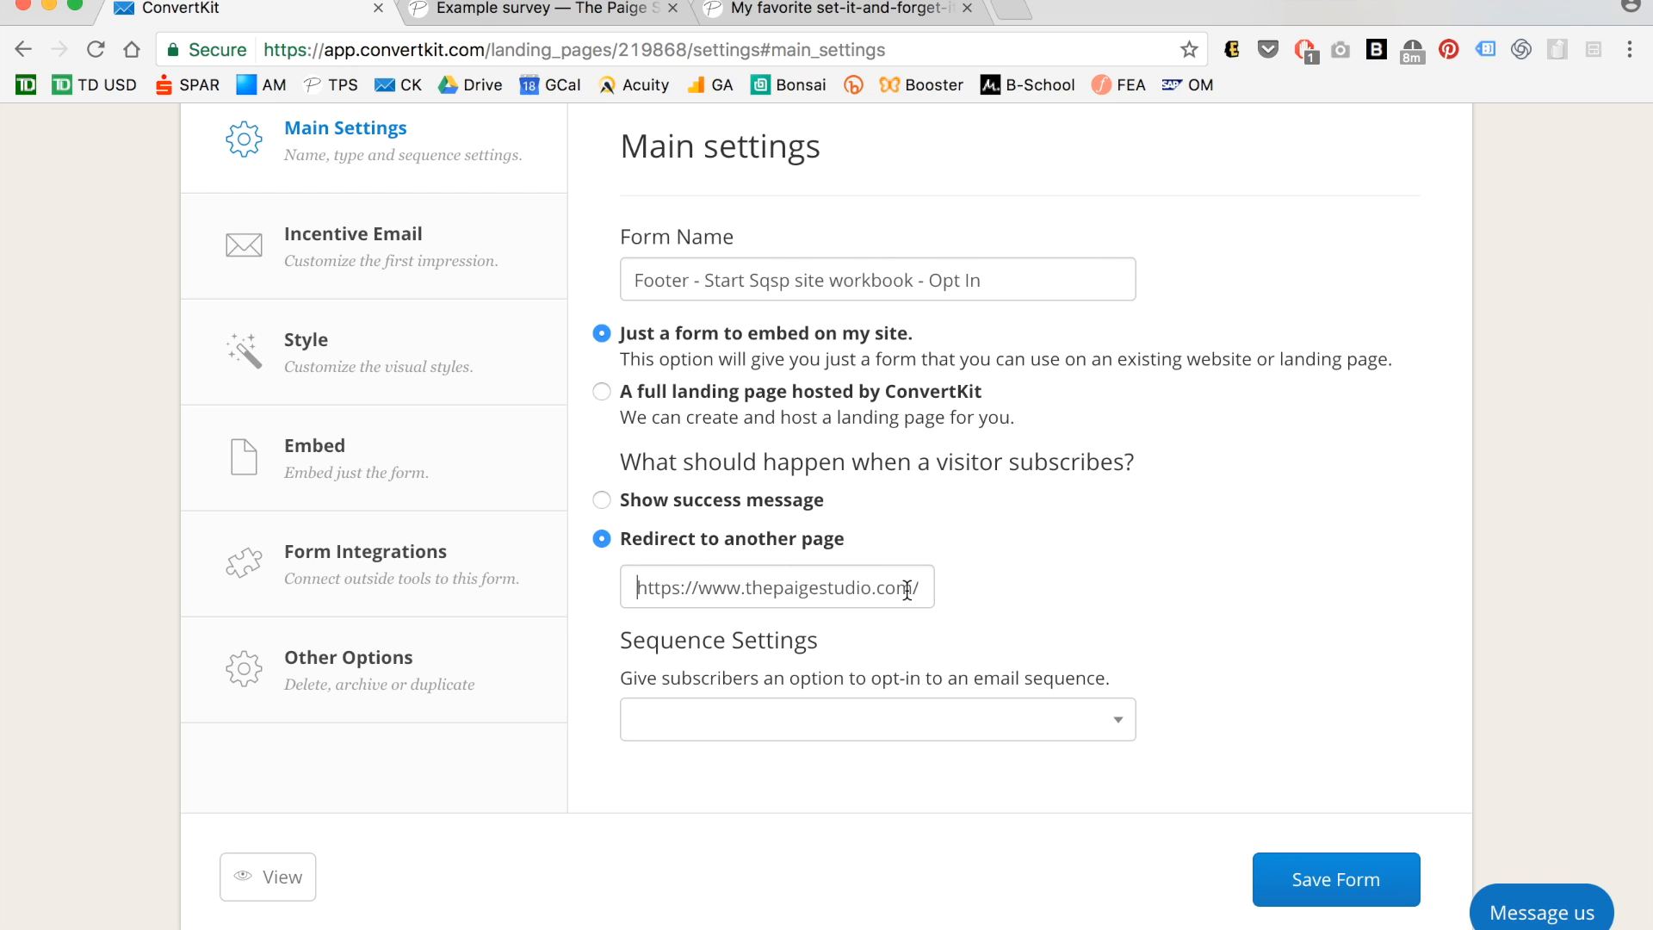
pyautogui.click(1335, 876)
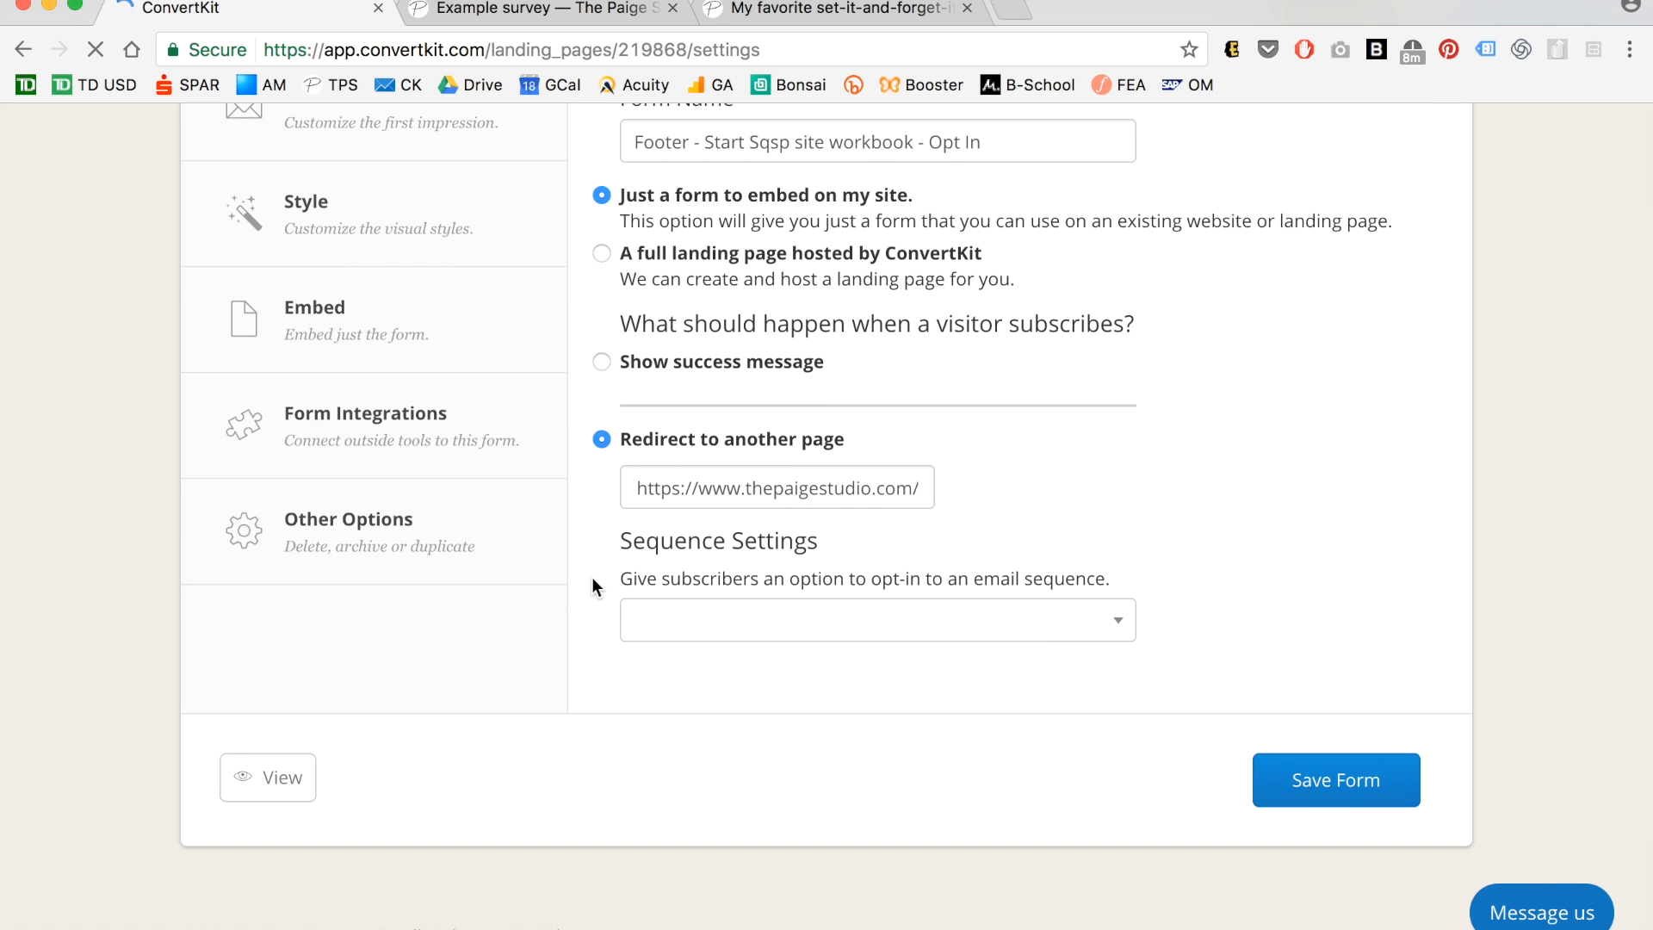
# Show the opt-in form's Raw HTML embed code and copy all of it.
pyautogui.click(321, 367)
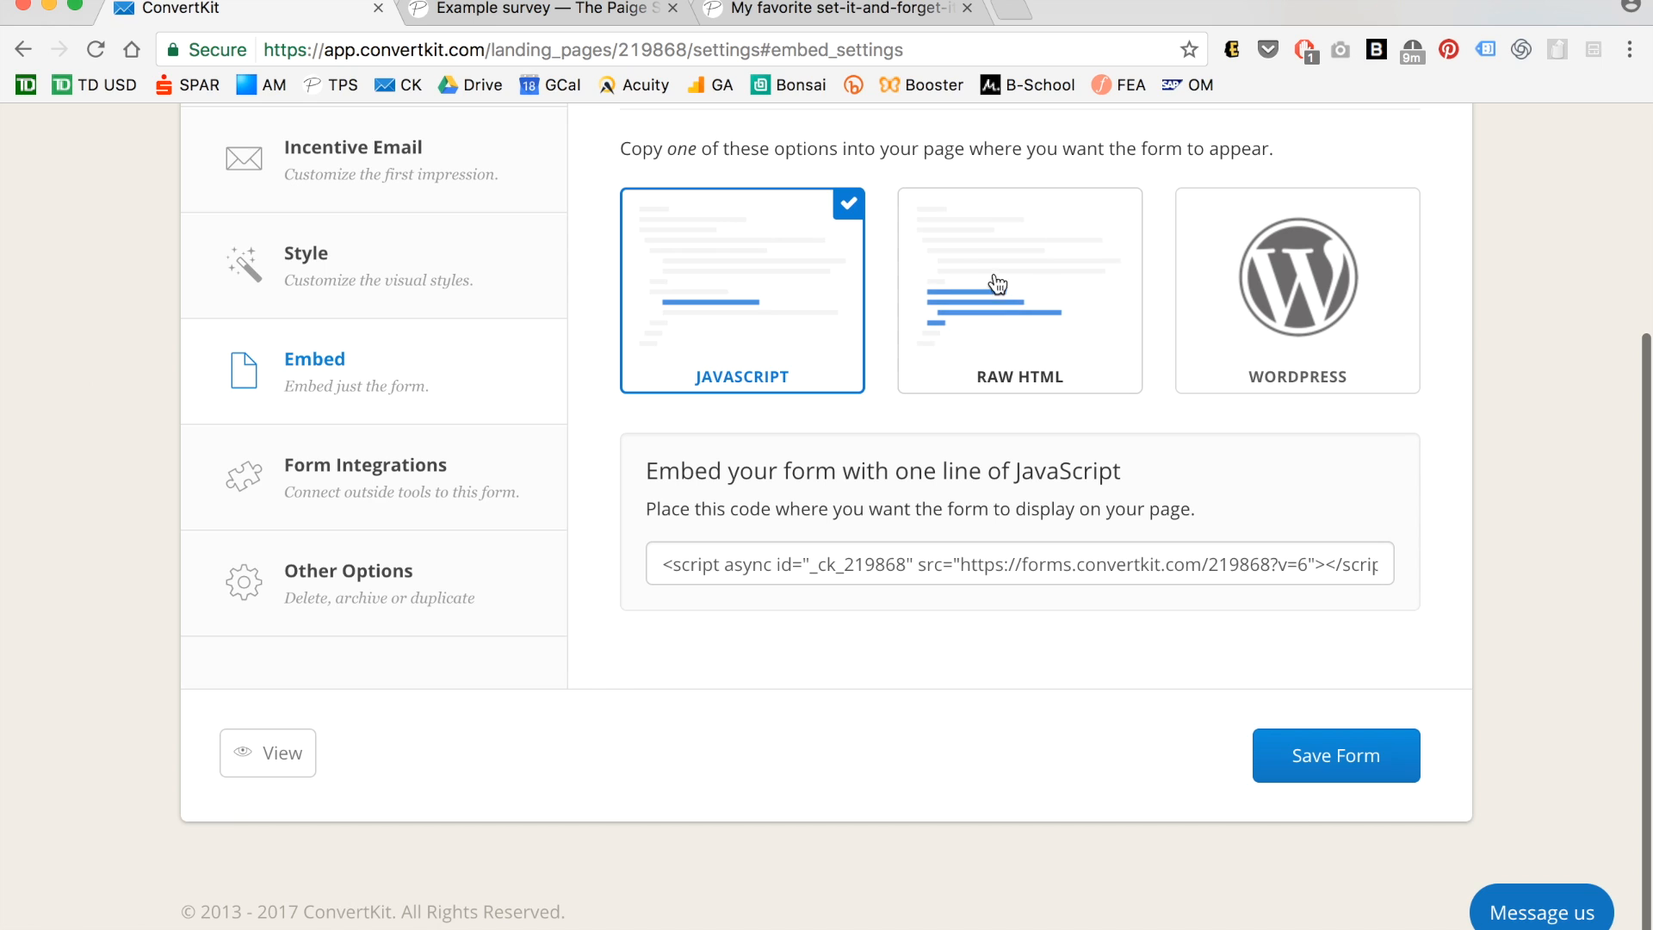
pyautogui.click(965, 277)
pyautogui.click(815, 630)
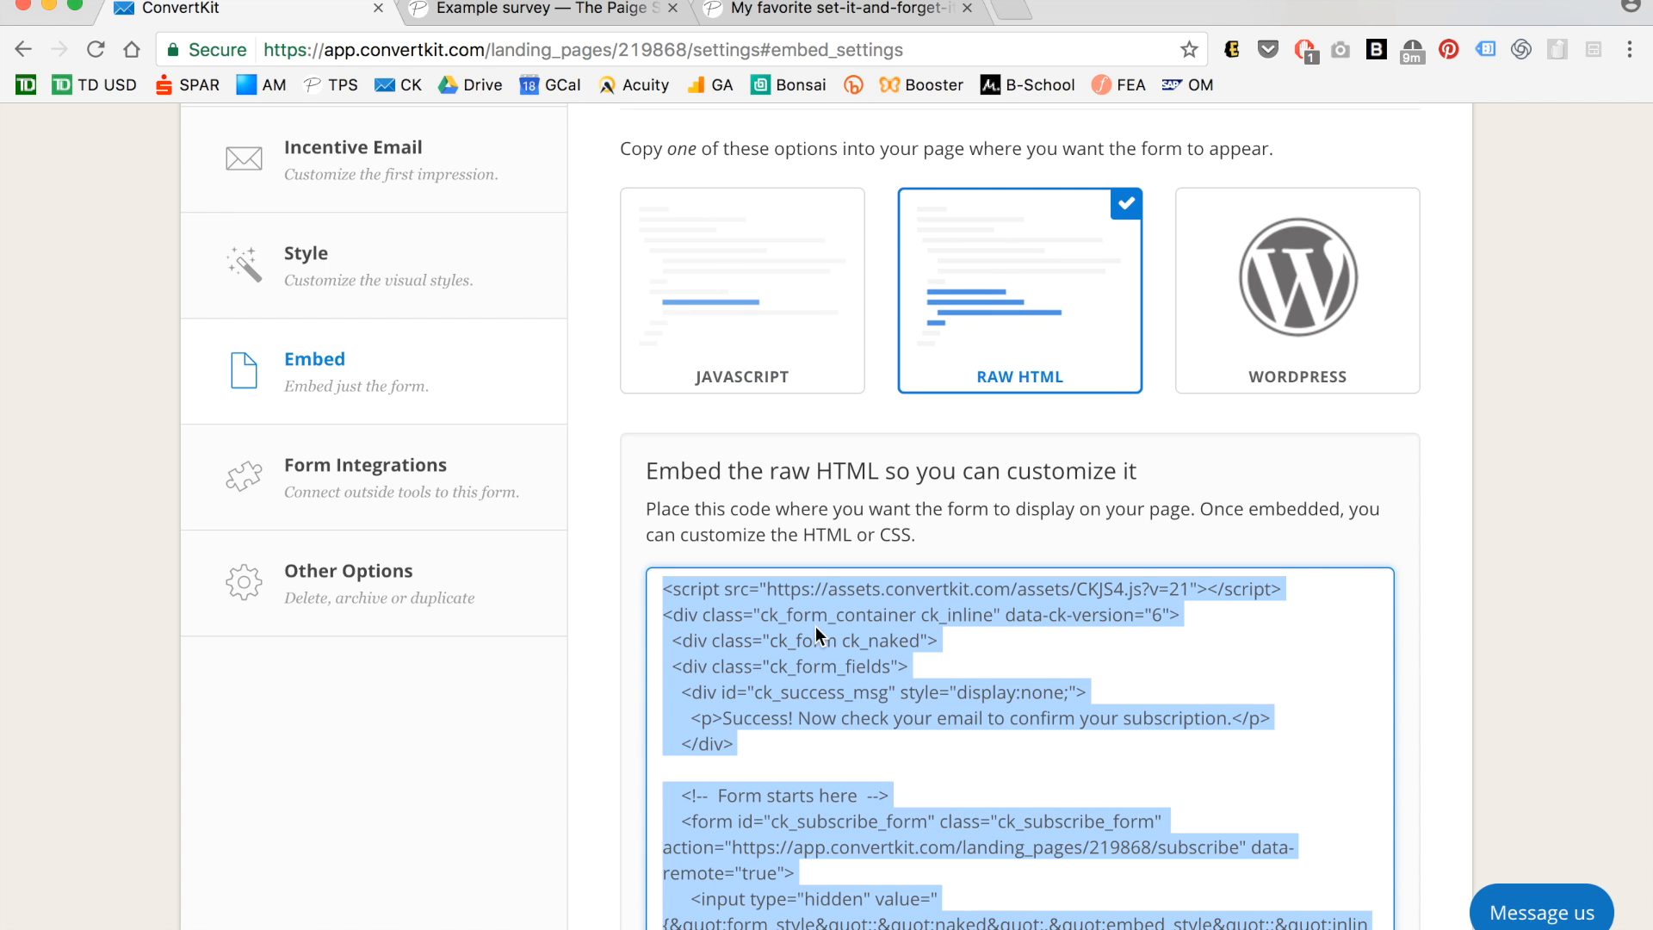
# Switch back to Squarespace and open the Footer Top Blocks area below the survey for editing.
pyautogui.click(525, 10)
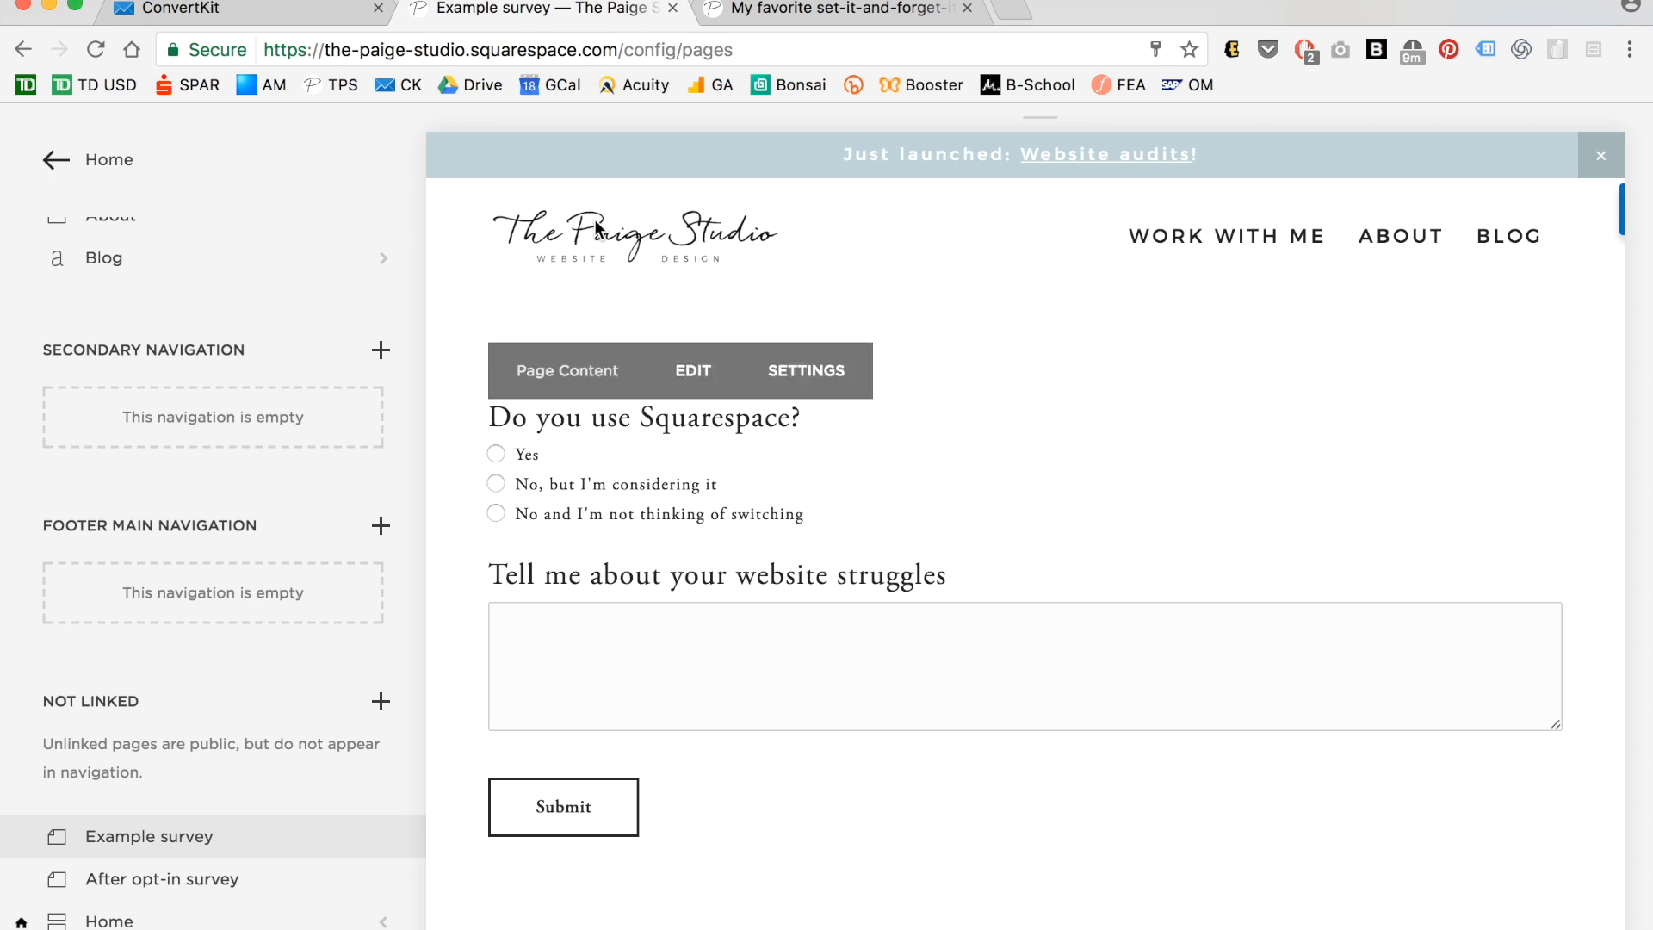
pyautogui.scroll(-2, 620, 551)
pyautogui.scroll(-10, 618, 544)
pyautogui.scroll(6, 618, 551)
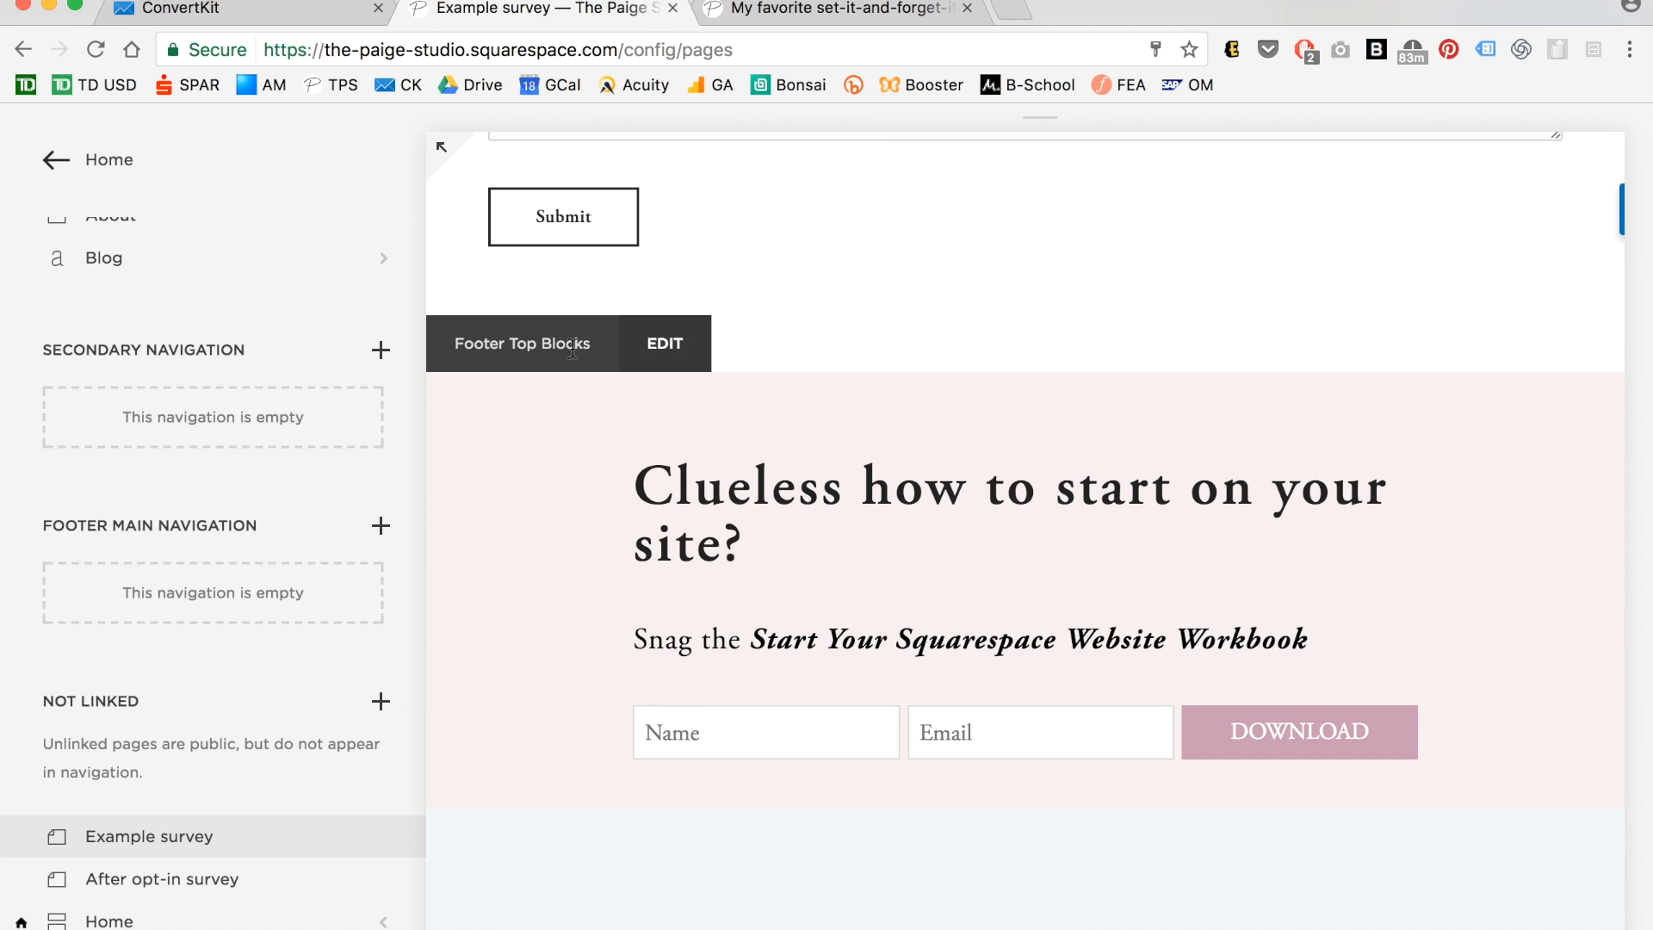
pyautogui.click(663, 343)
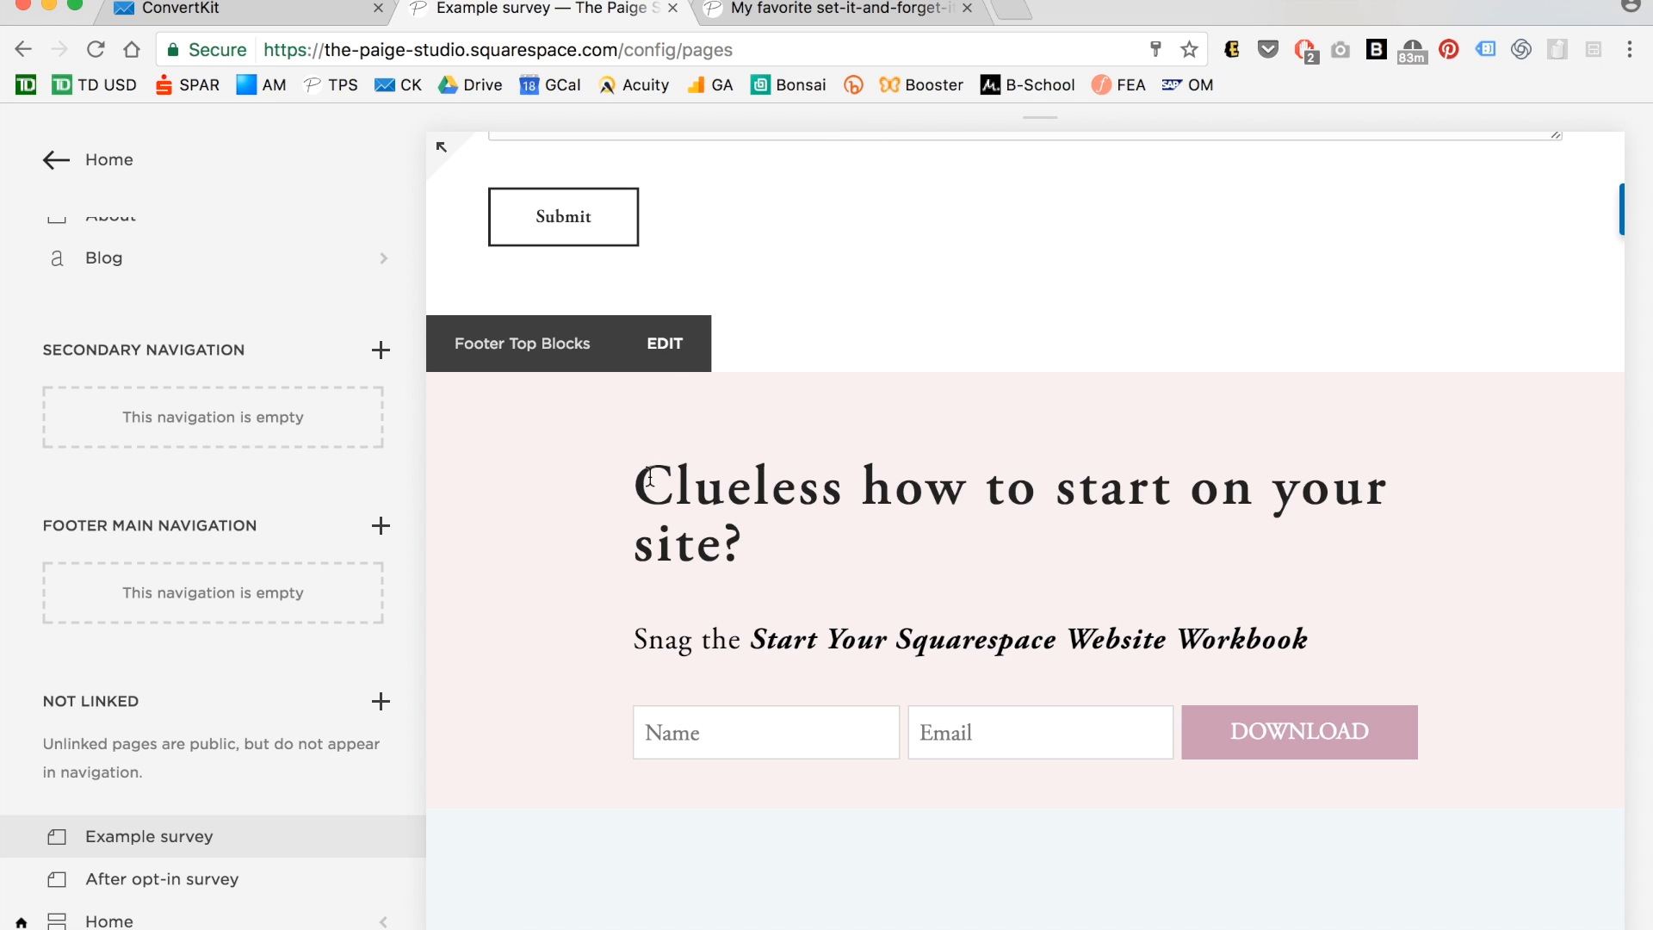
pyautogui.click(664, 345)
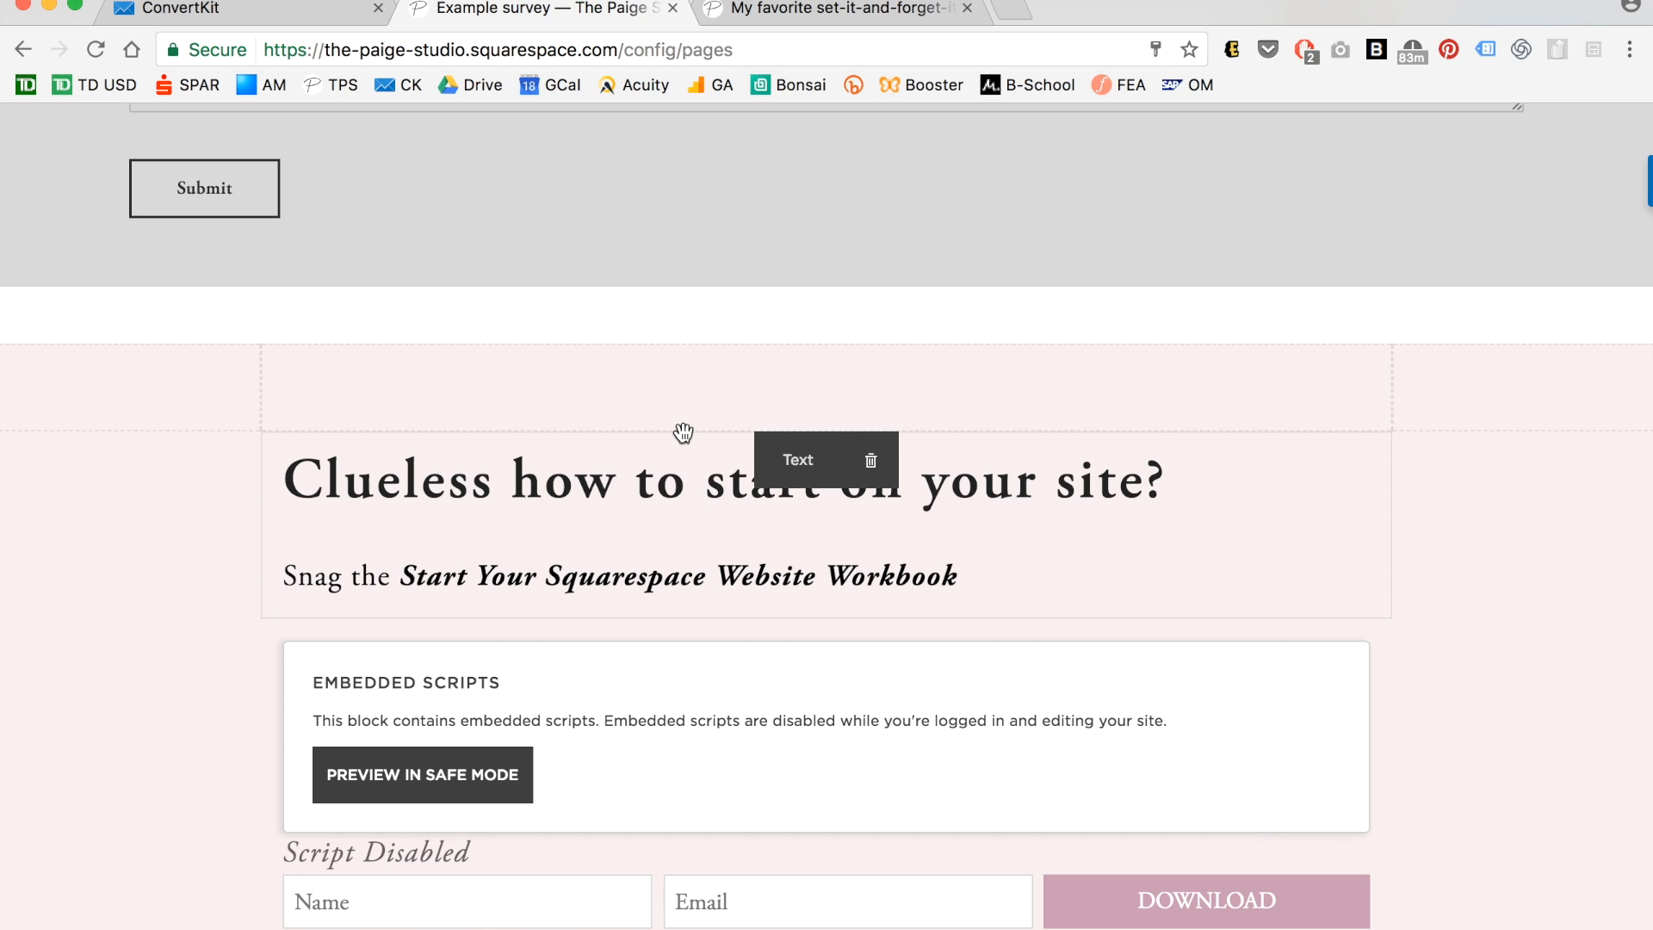
# Add a Code block below the footer's workbook text, replace its sample code with the copied form HTML, apply it and save the footer.
pyautogui.scroll(-2, 683, 433)
pyautogui.moveTo(262, 492)
pyautogui.click(261, 502)
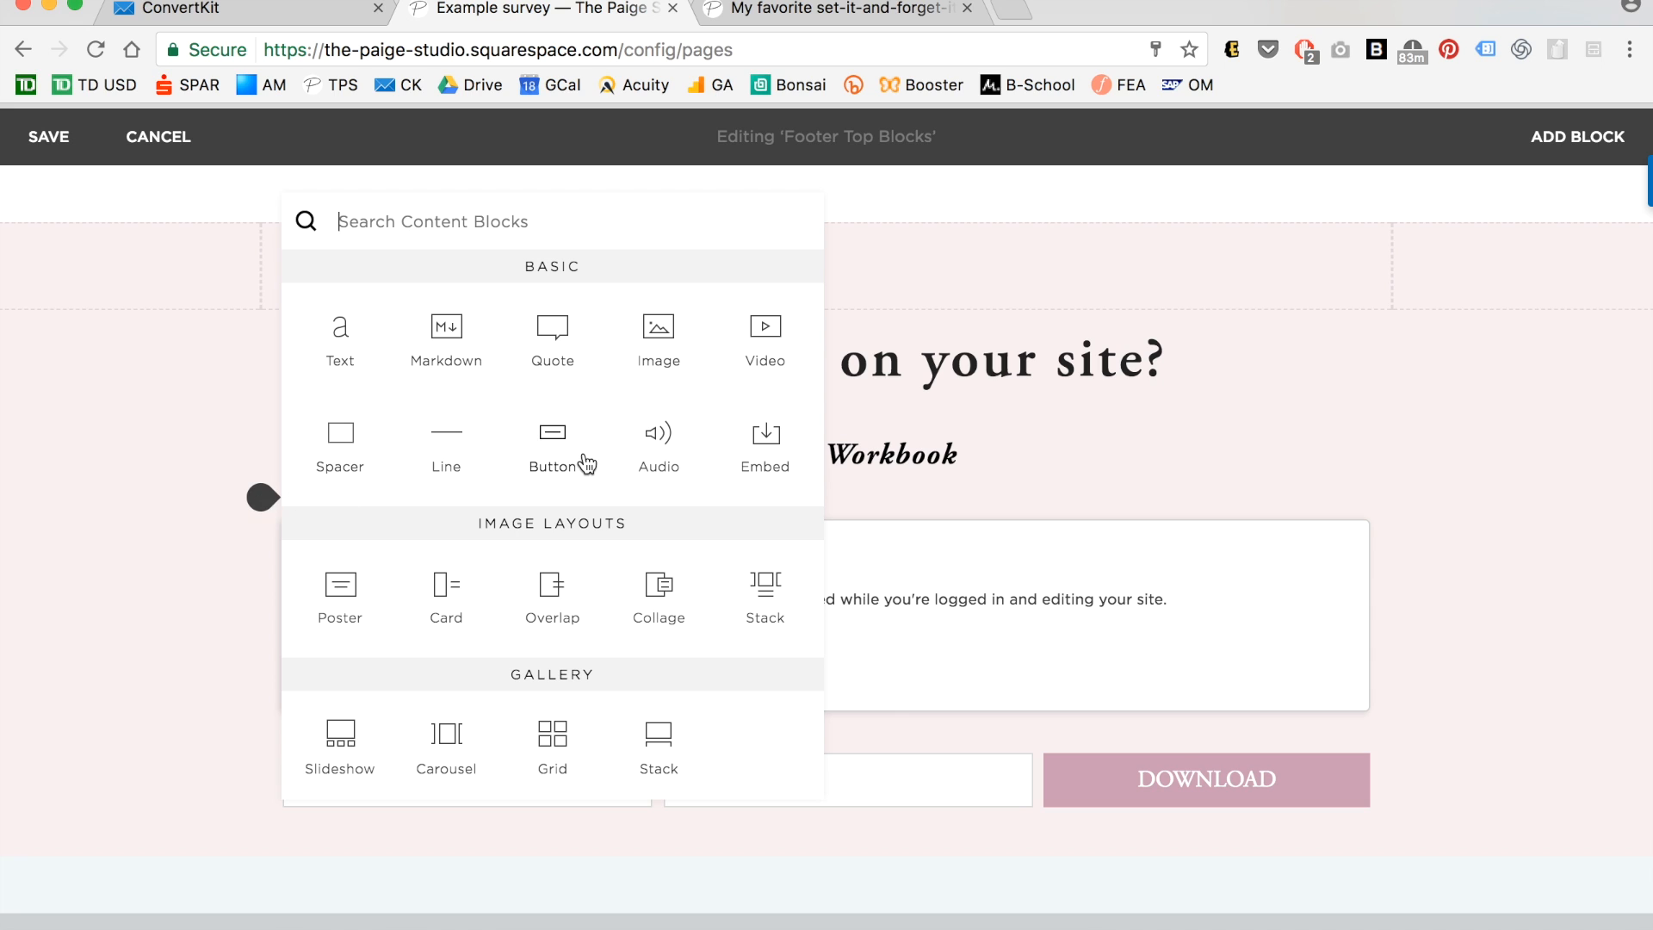
pyautogui.scroll(-6, 579, 465)
pyautogui.click(637, 519)
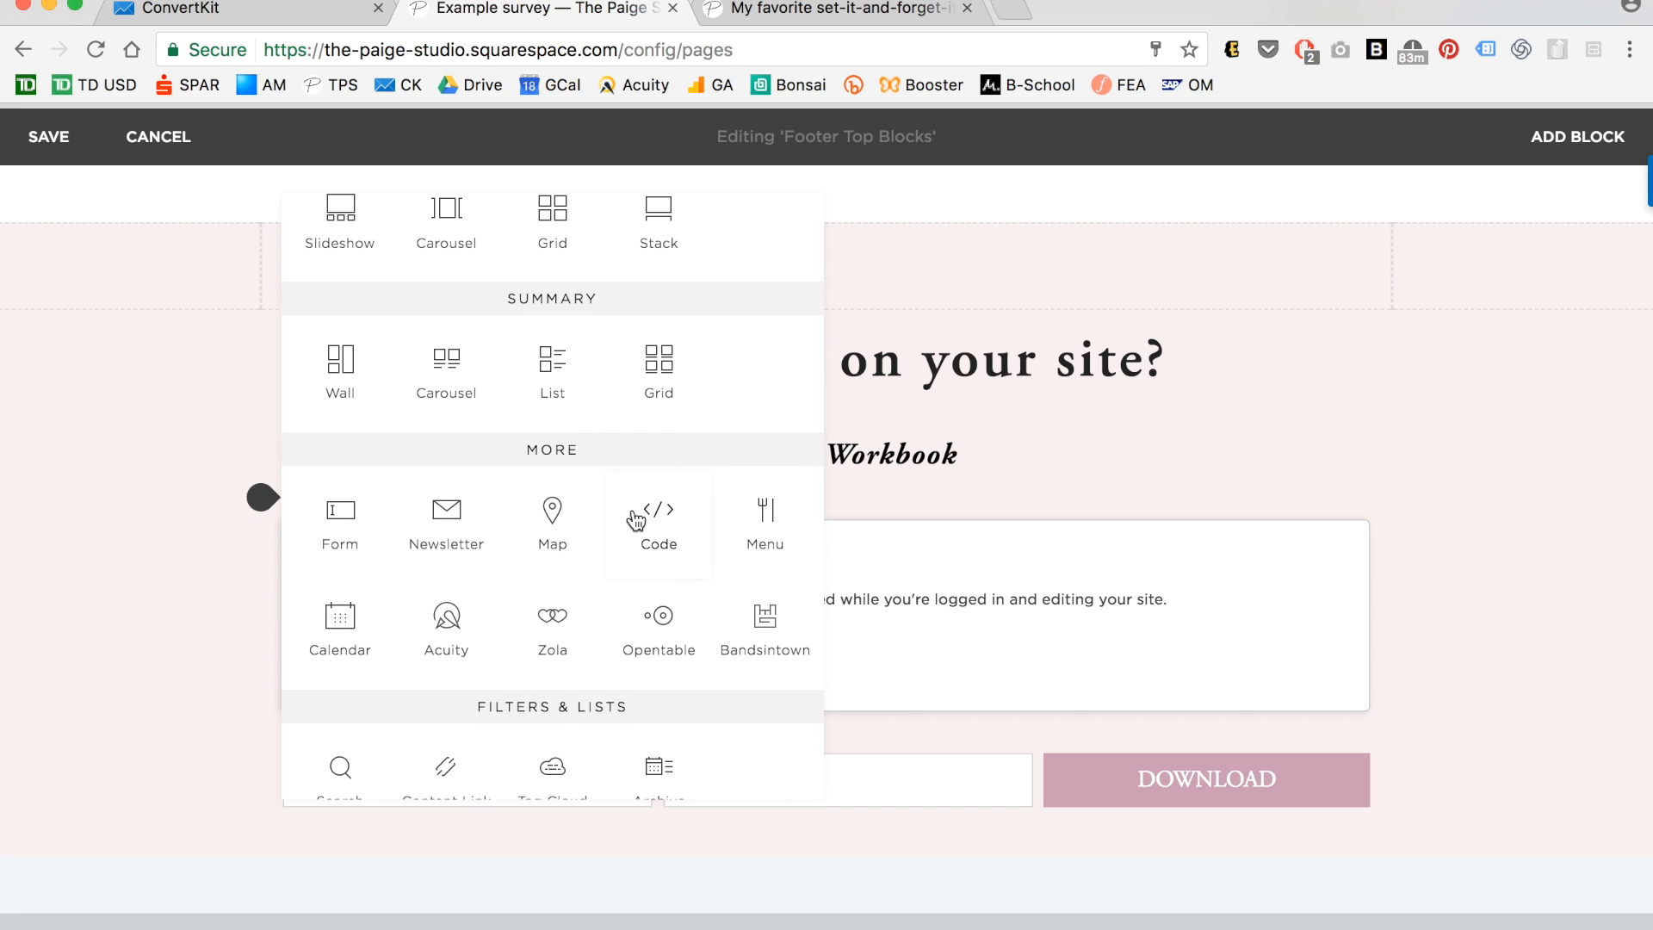
pyautogui.moveTo(1122, 644); pyautogui.dragTo(834, 635)
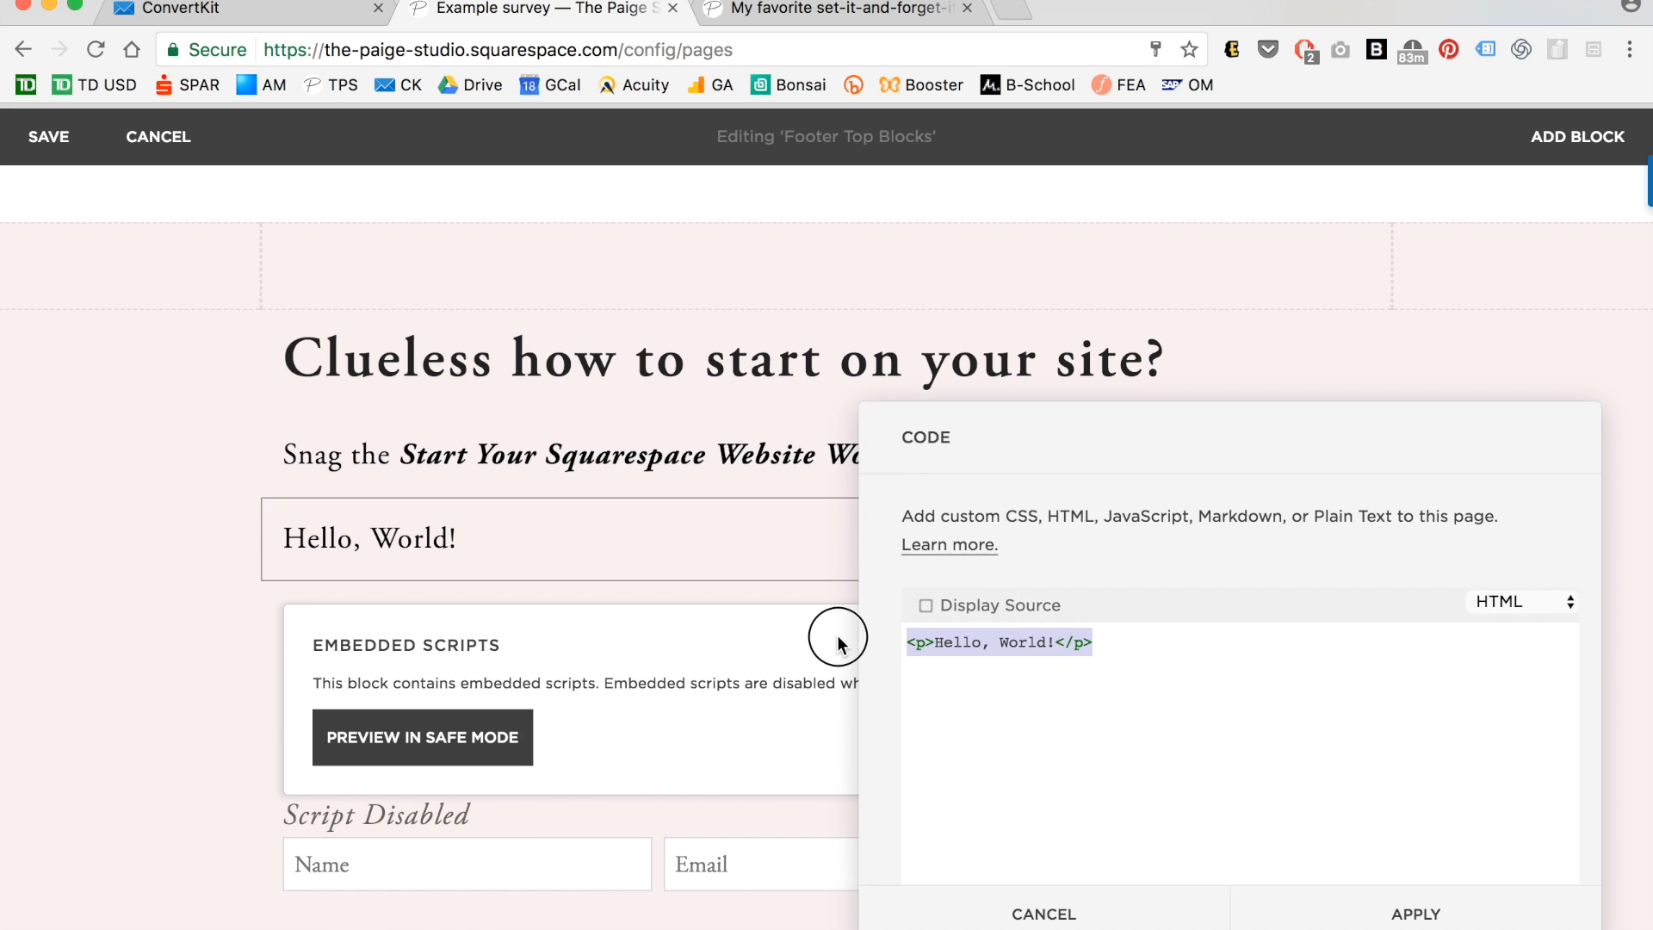
pyautogui.write('.page .ck_form.ck_naked { margin: 1px auto; max-width: none; }  .ck_form.ck_naked .ck_form_fields { padding: 1px 0; }')
pyautogui.click(1389, 919)
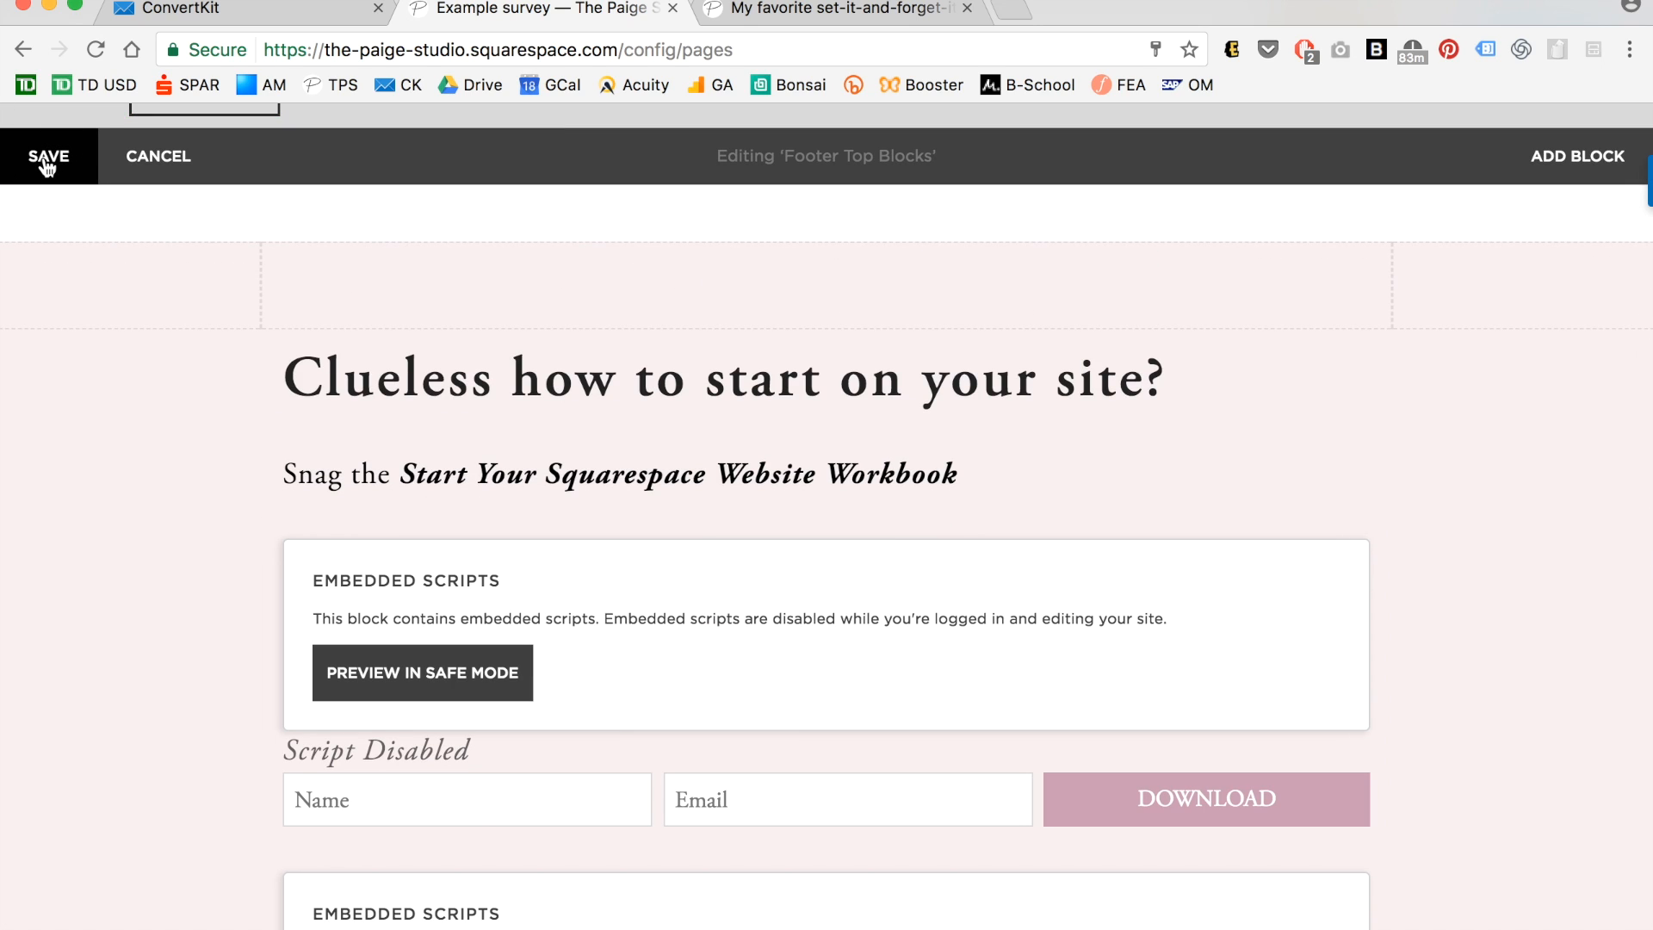
pyautogui.click(47, 162)
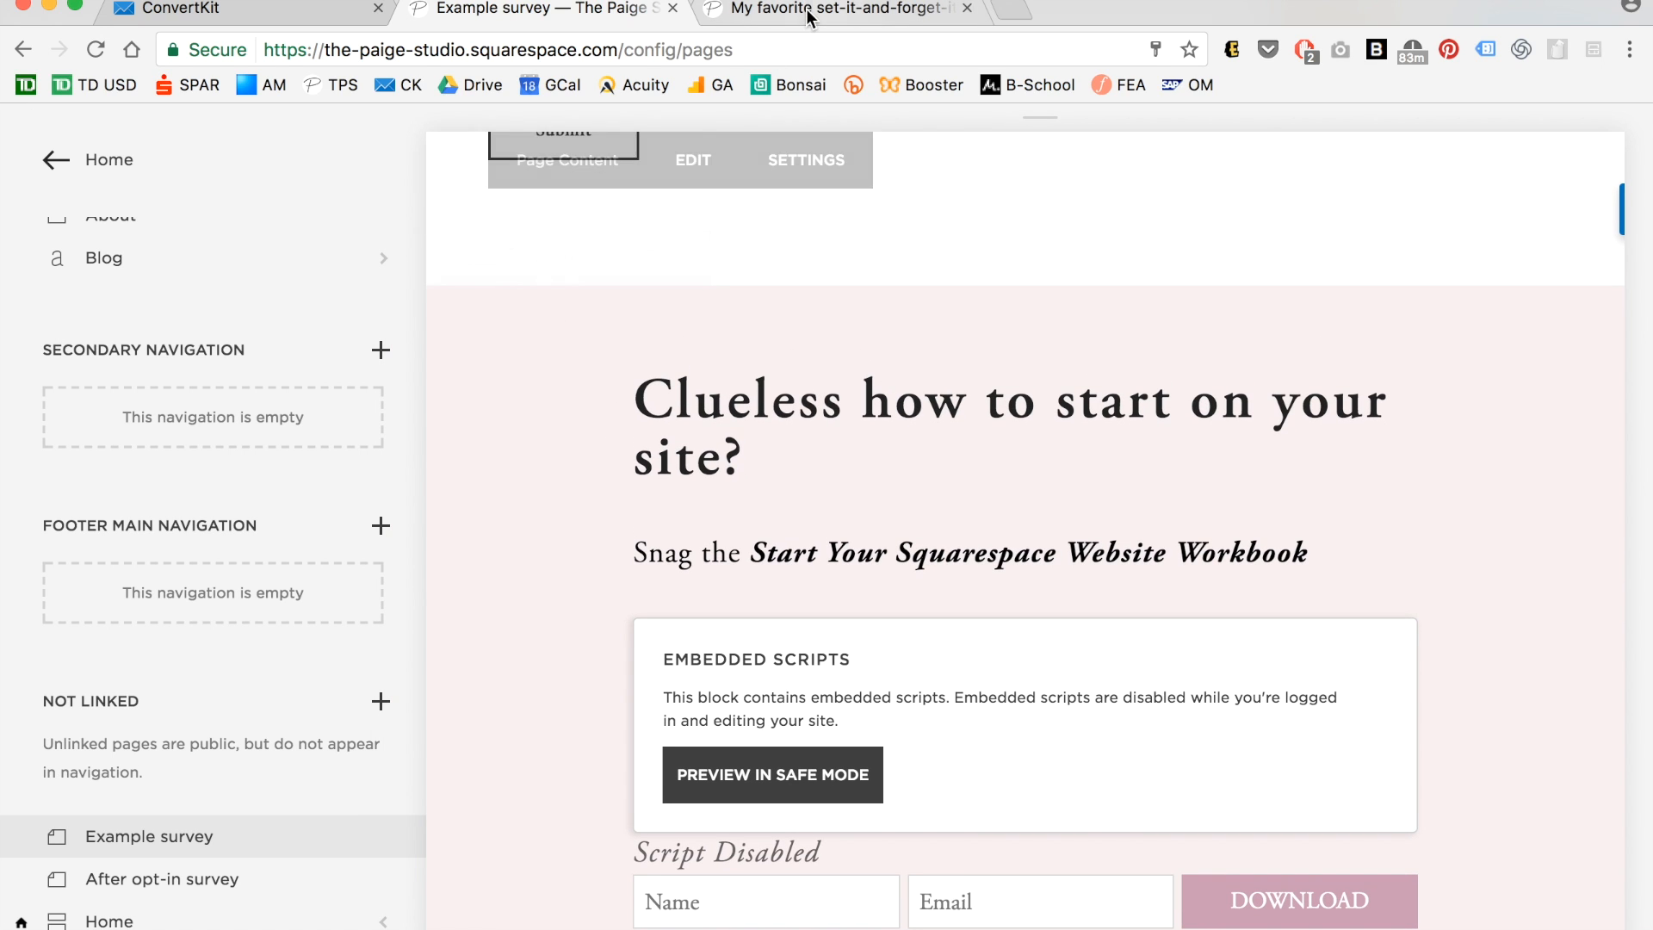
# Open thepaigestudio.com in a new browser tab and examine the opt-in forms in the homepage footer.
pyautogui.press('super+t')
pyautogui.write('the')
pyautogui.press('Return')
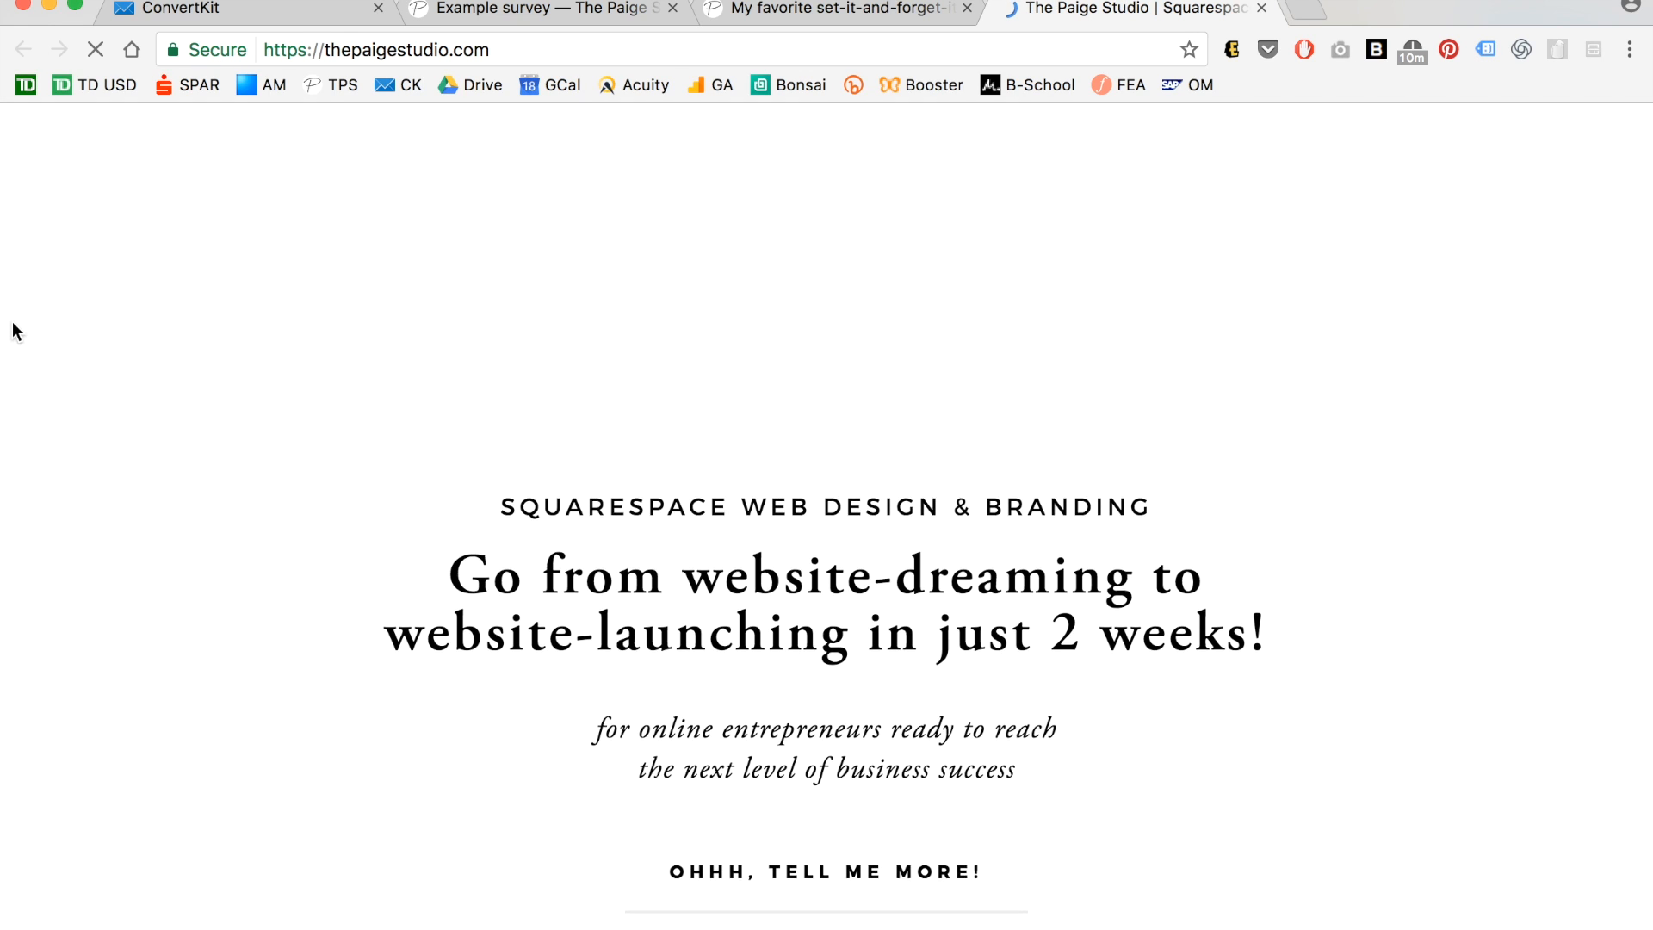
pyautogui.scroll(-20, 12, 330)
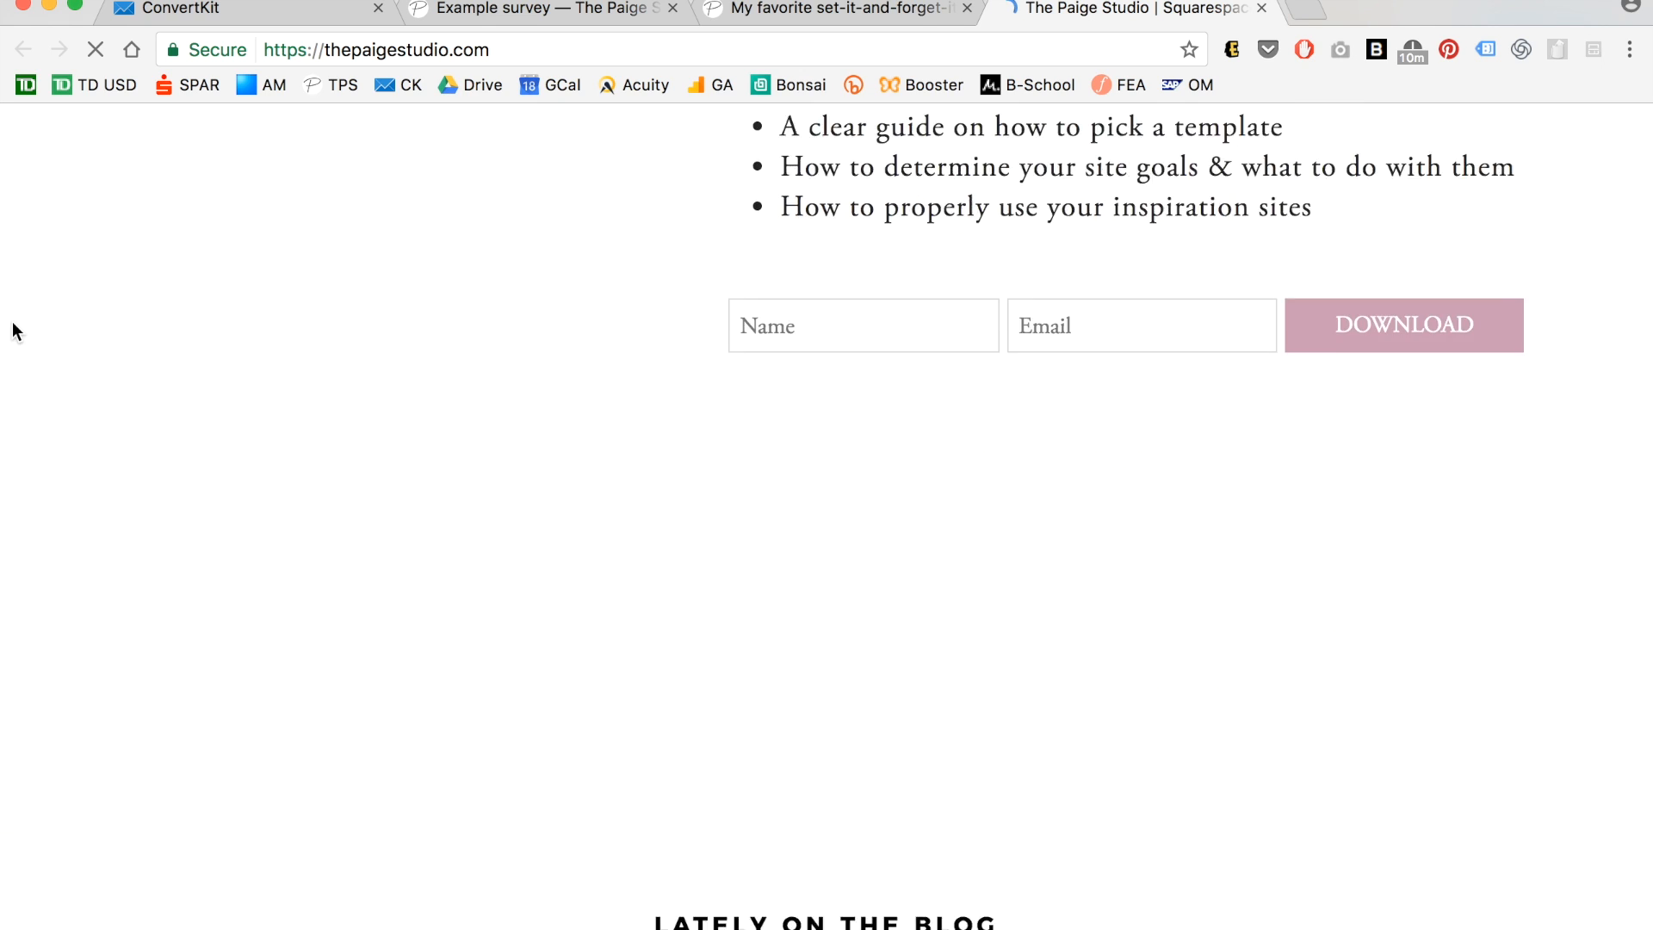
pyautogui.scroll(-10, 379, 802)
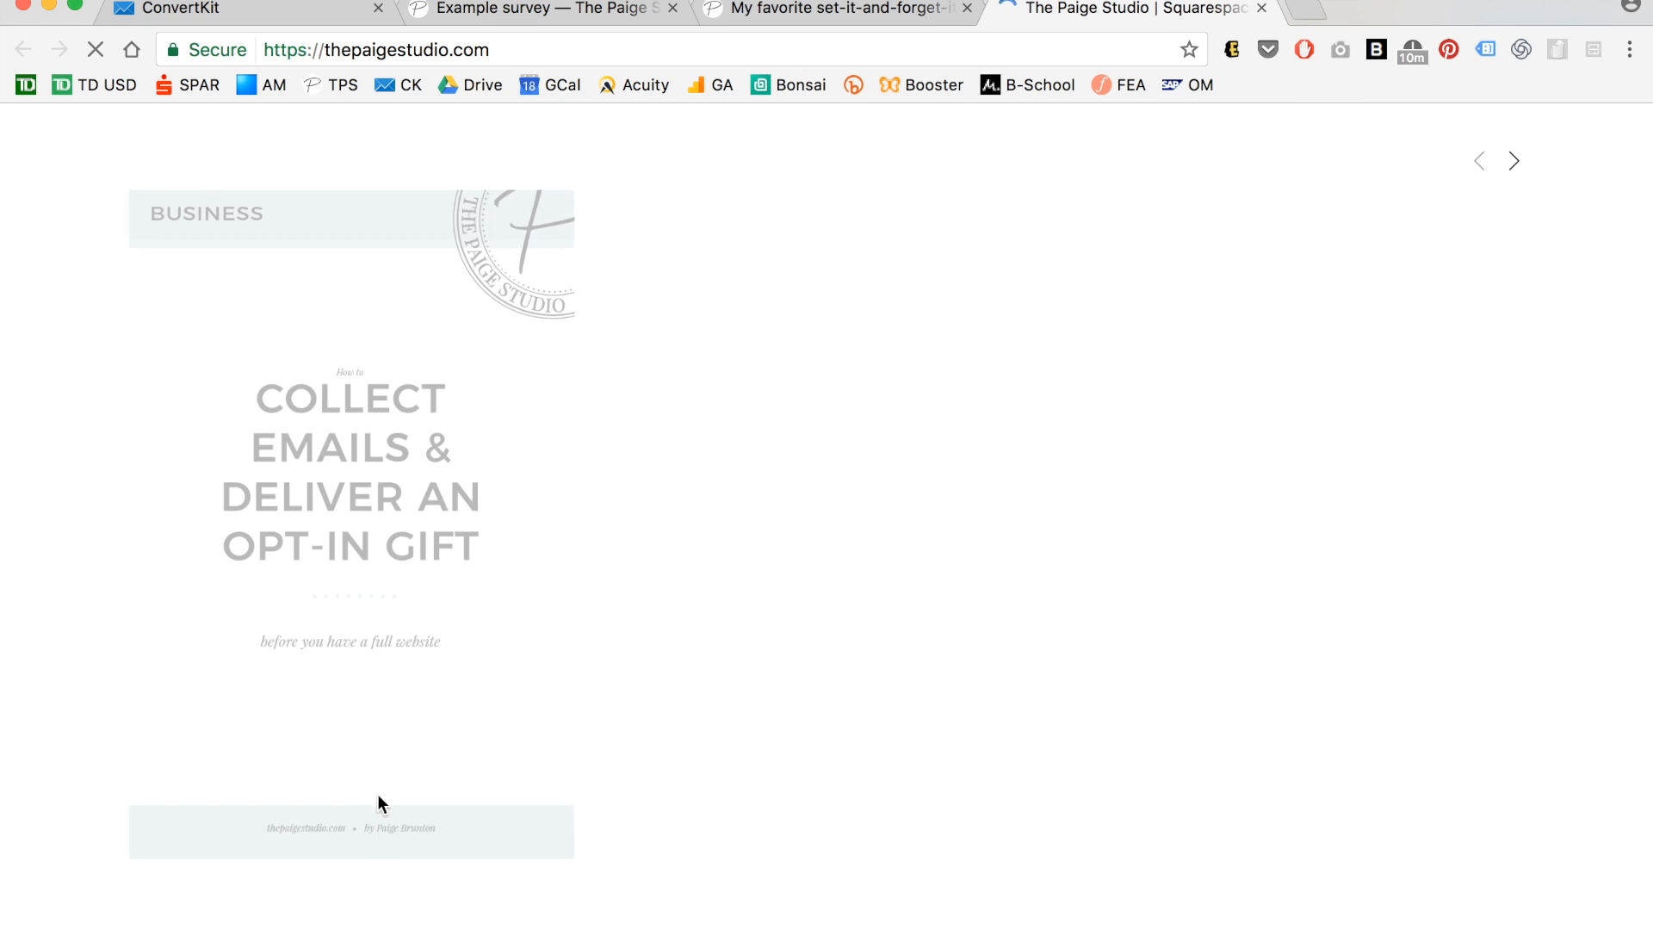
pyautogui.scroll(-10, 89, 646)
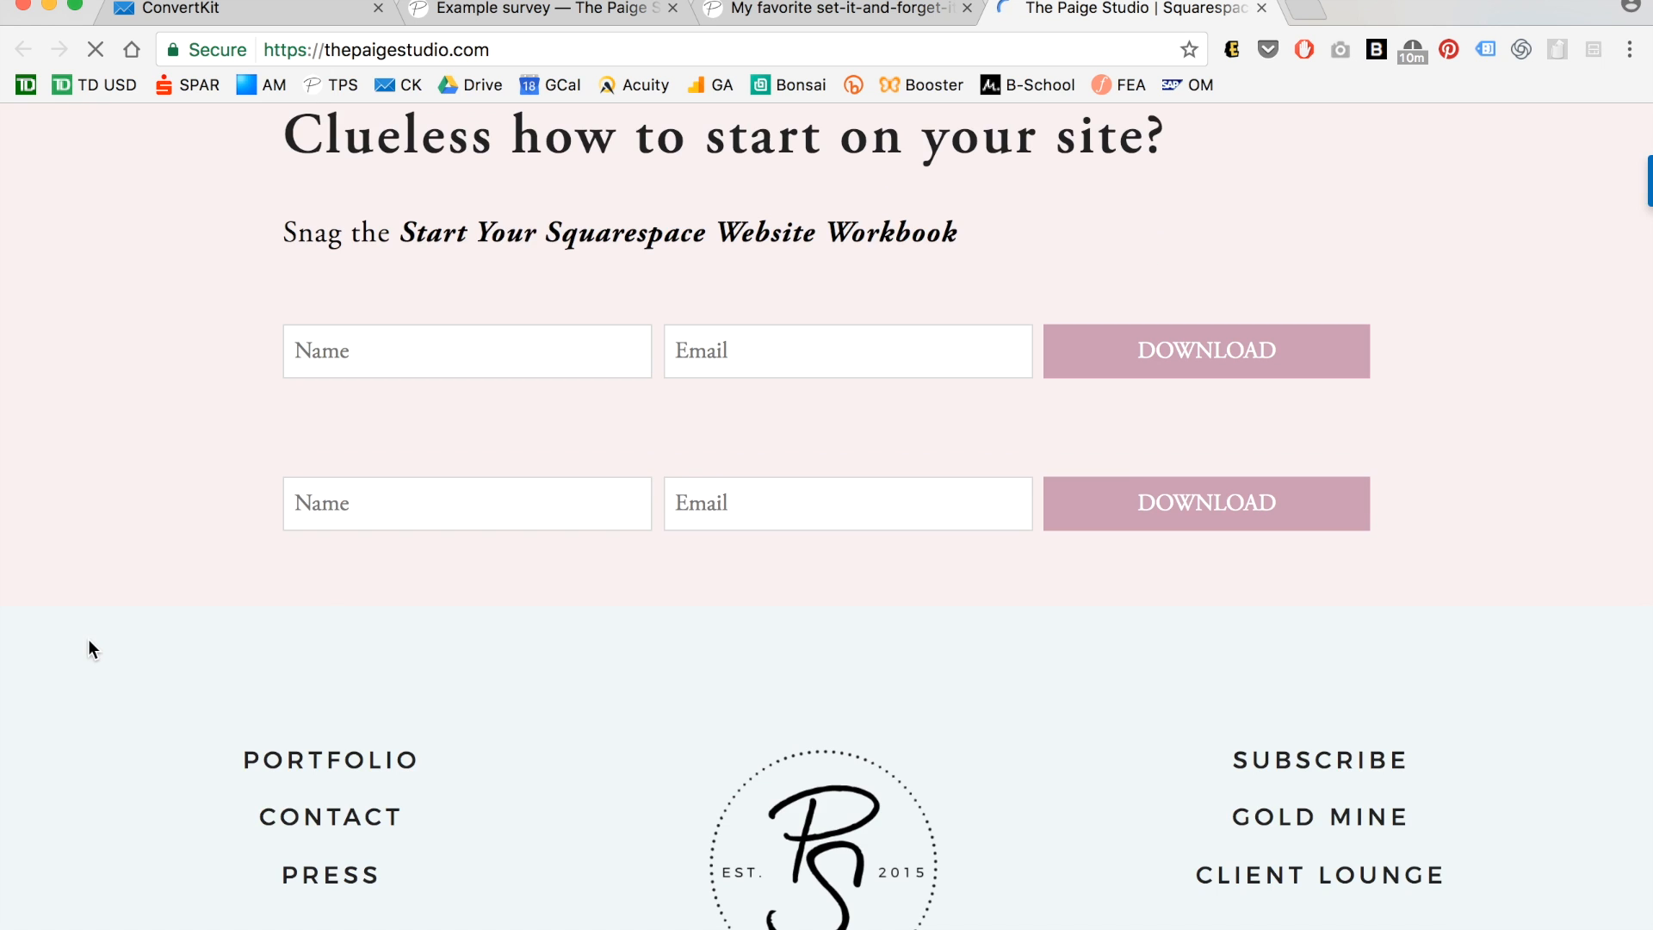
pyautogui.scroll(5, 88, 639)
pyautogui.scroll(3, 89, 647)
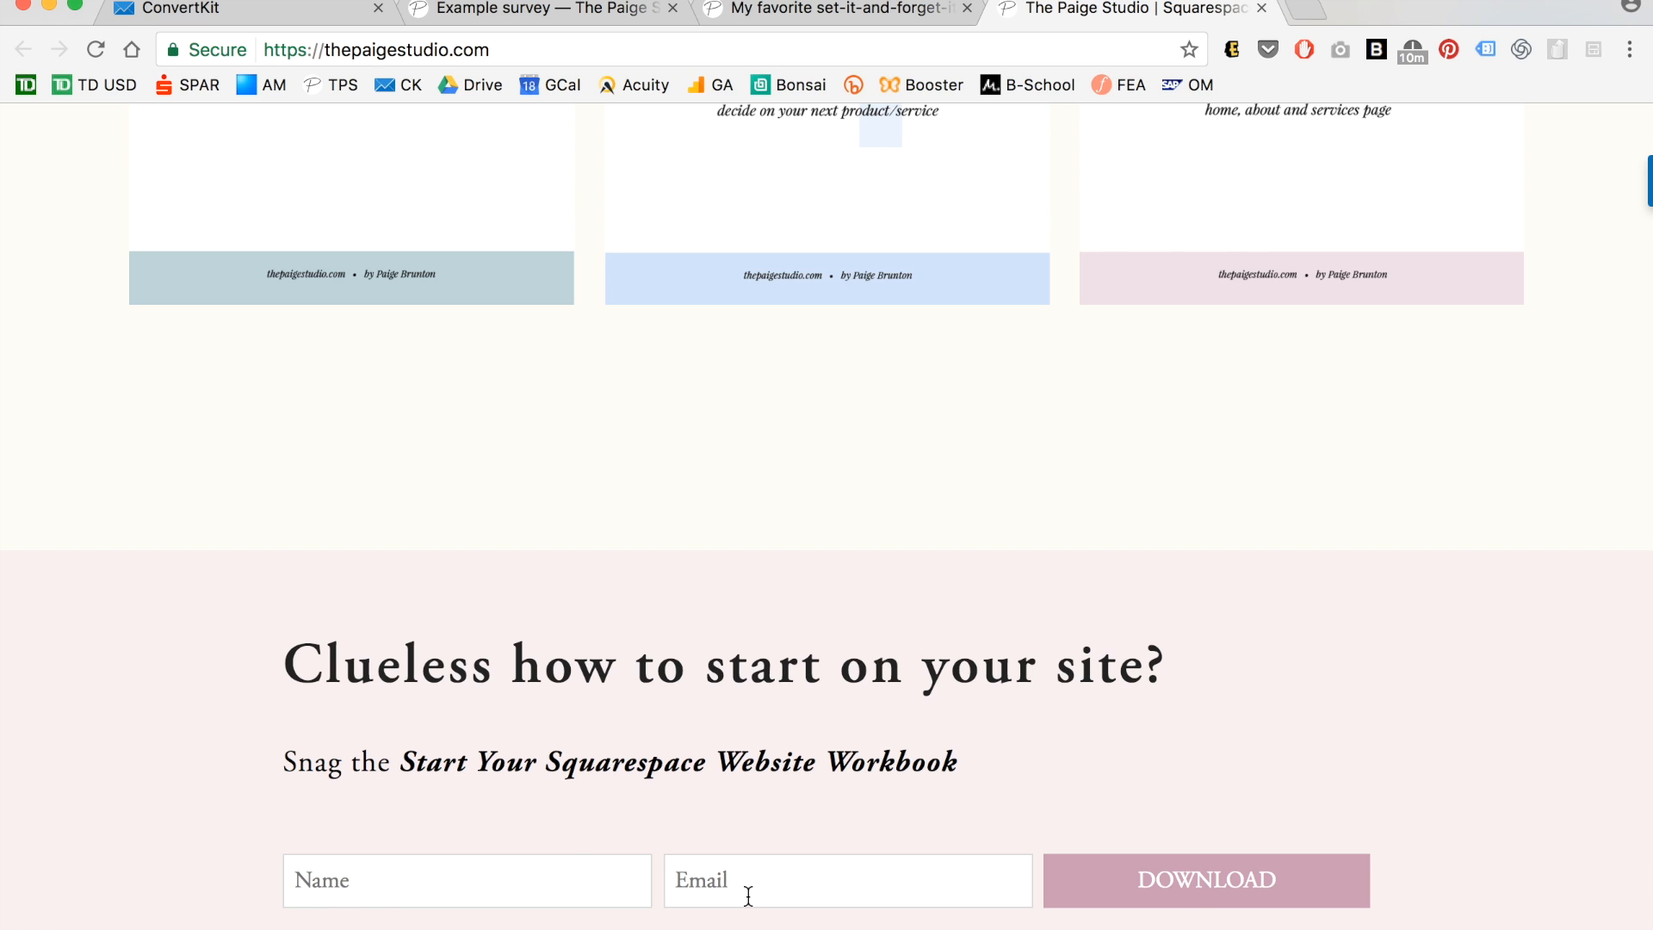
# Load the live survey page at thepaigestudio.com/example-survey.
pyautogui.click(634, 51)
pyautogui.write('/example-survey')
pyautogui.press('Return')
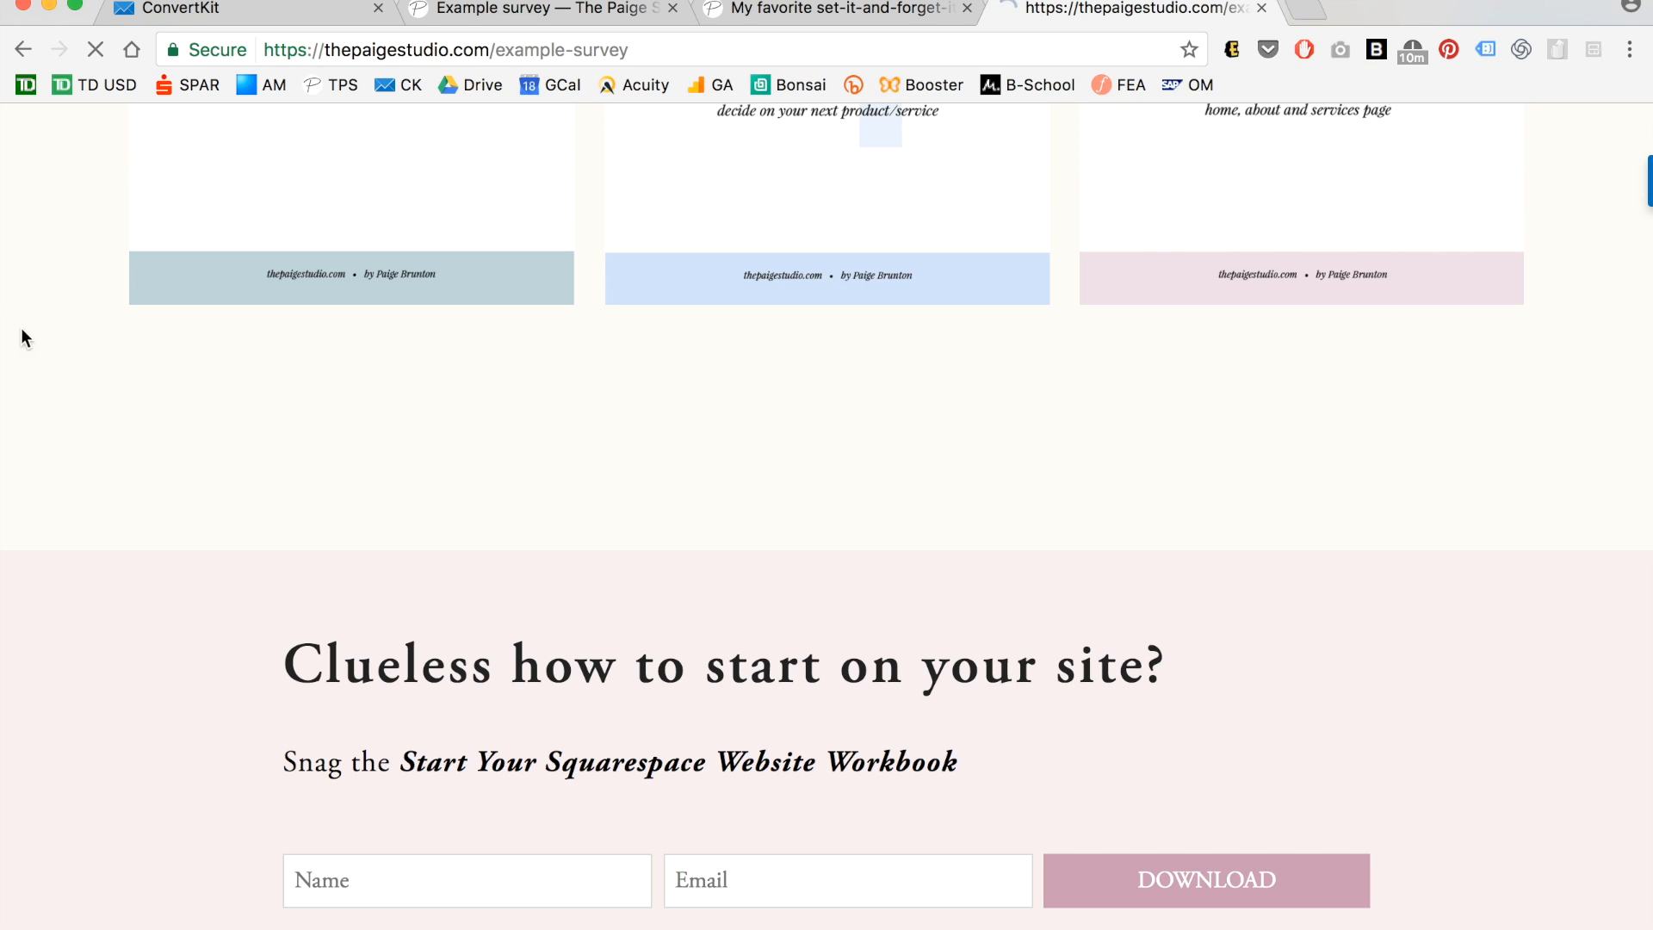